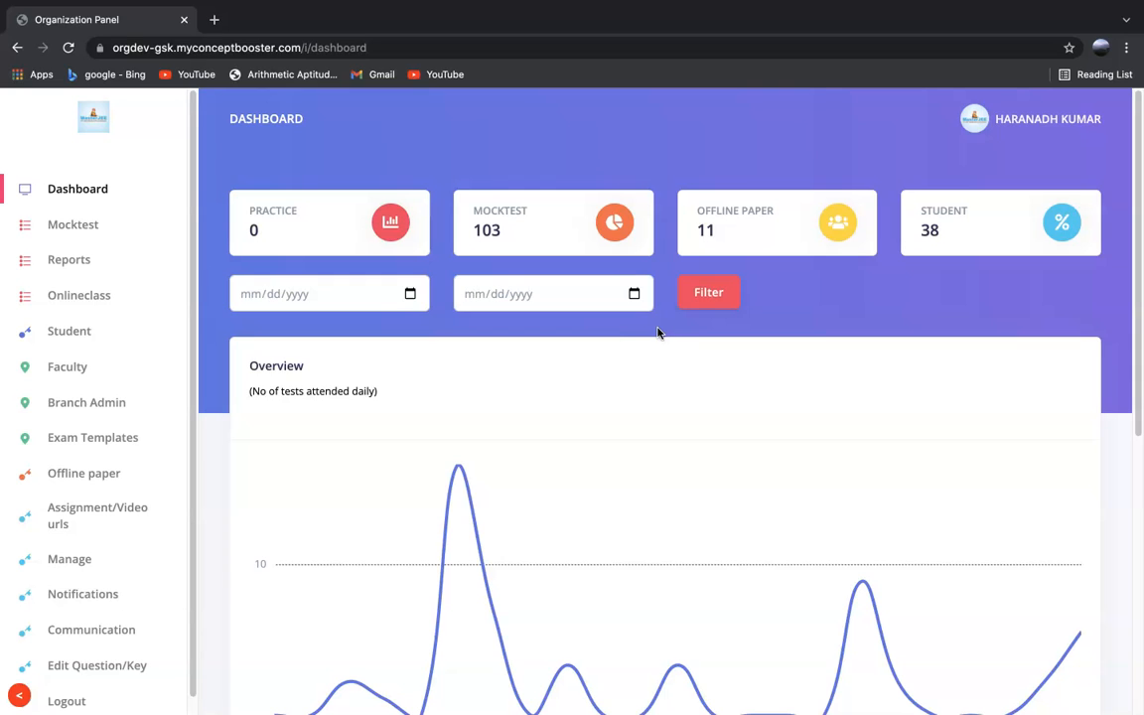
- Go to the offline papers list and open the form for creating a new offline paper
scroll(390, 417, "down", 1)
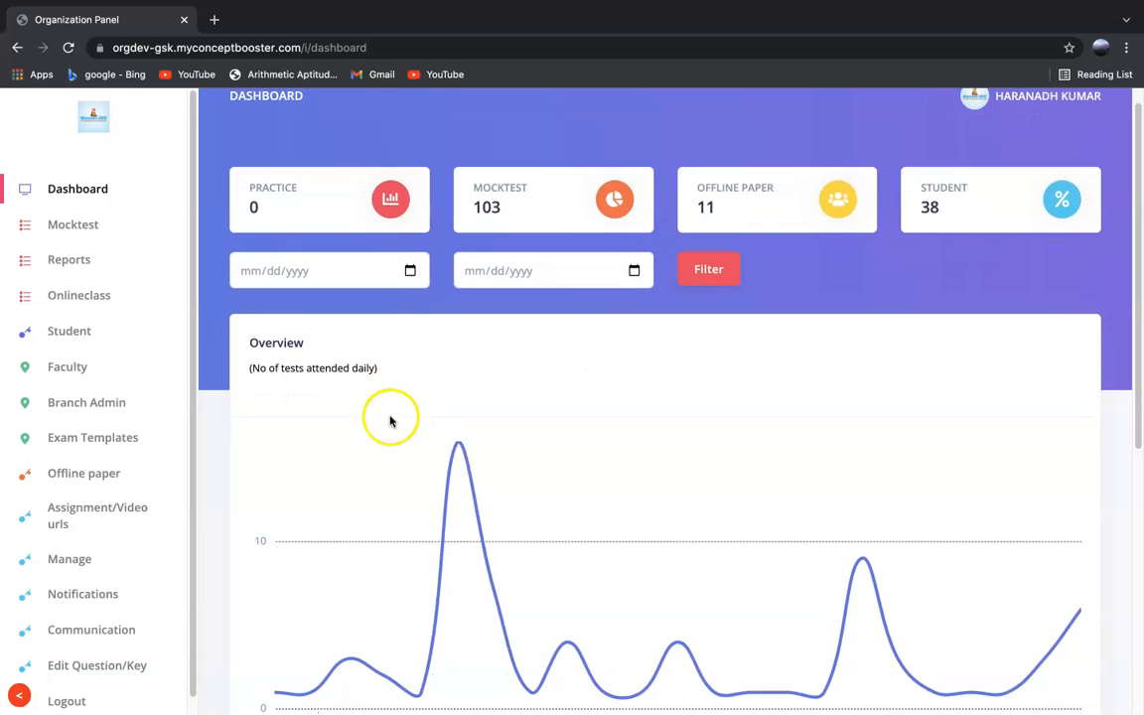
left_click(103, 475)
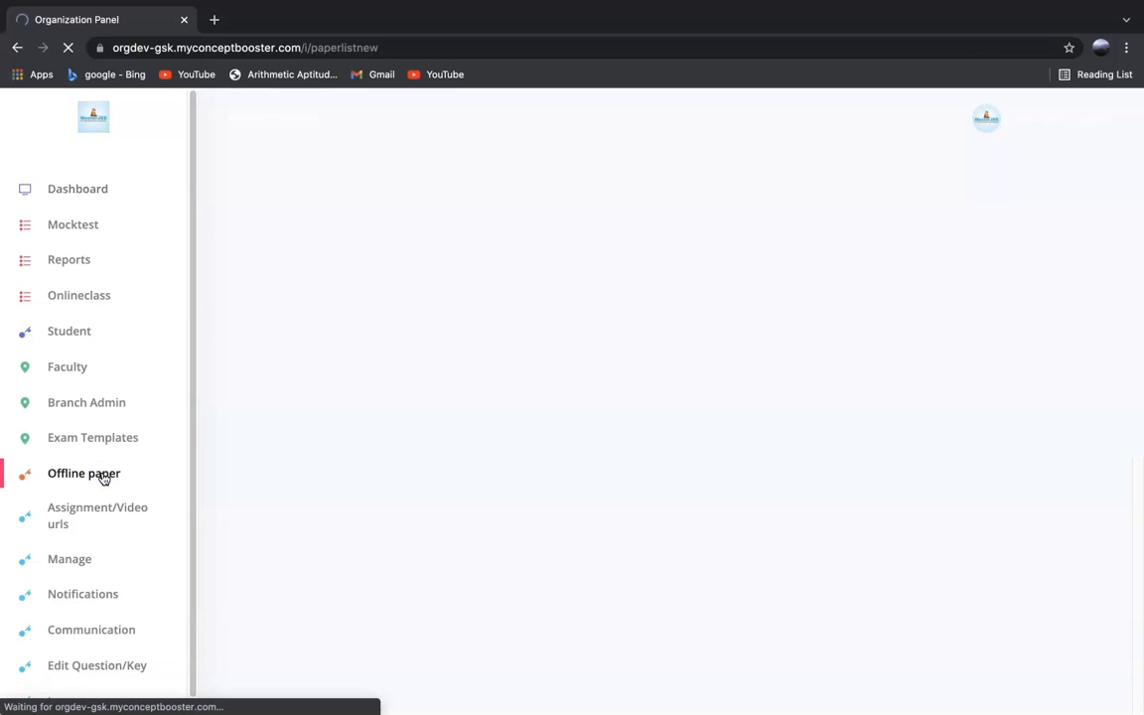
scroll(603, 402, "down", 2)
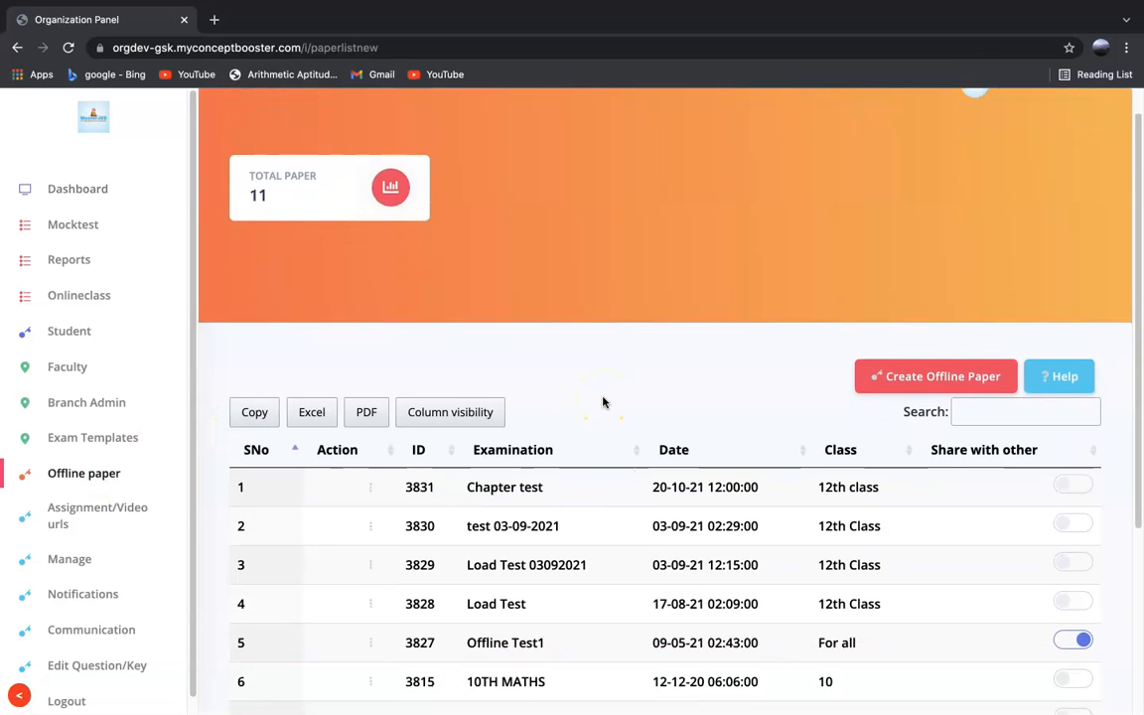
scroll(603, 402, "down", 4)
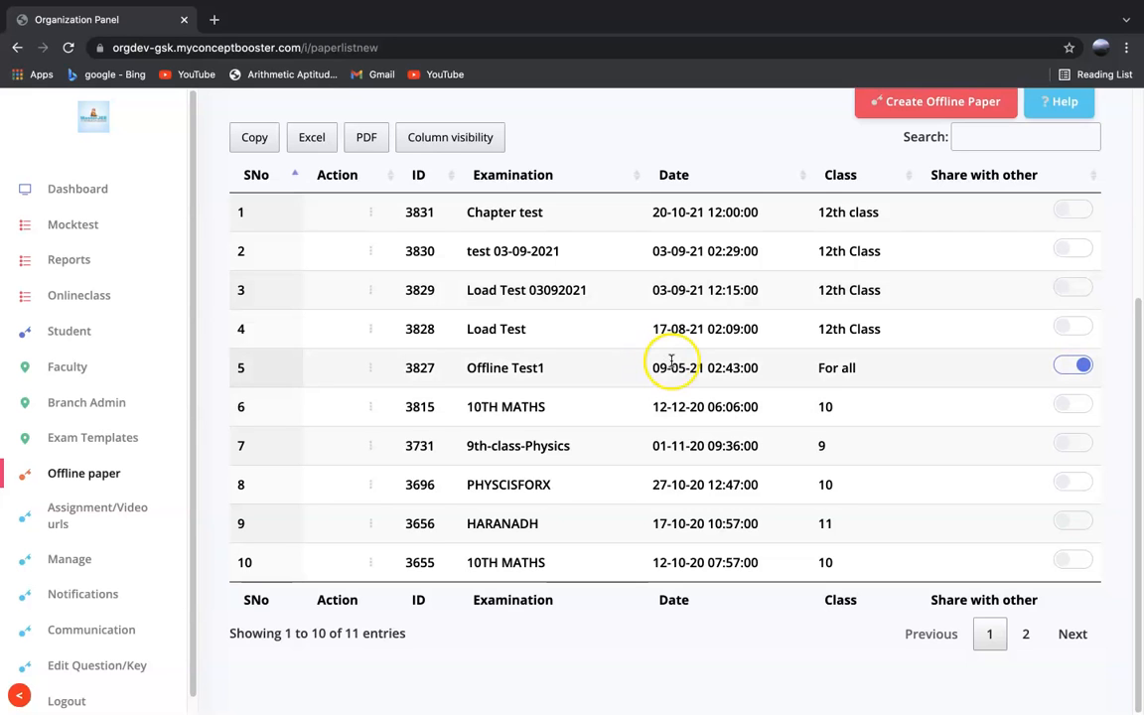
scroll(671, 360, "up", 5)
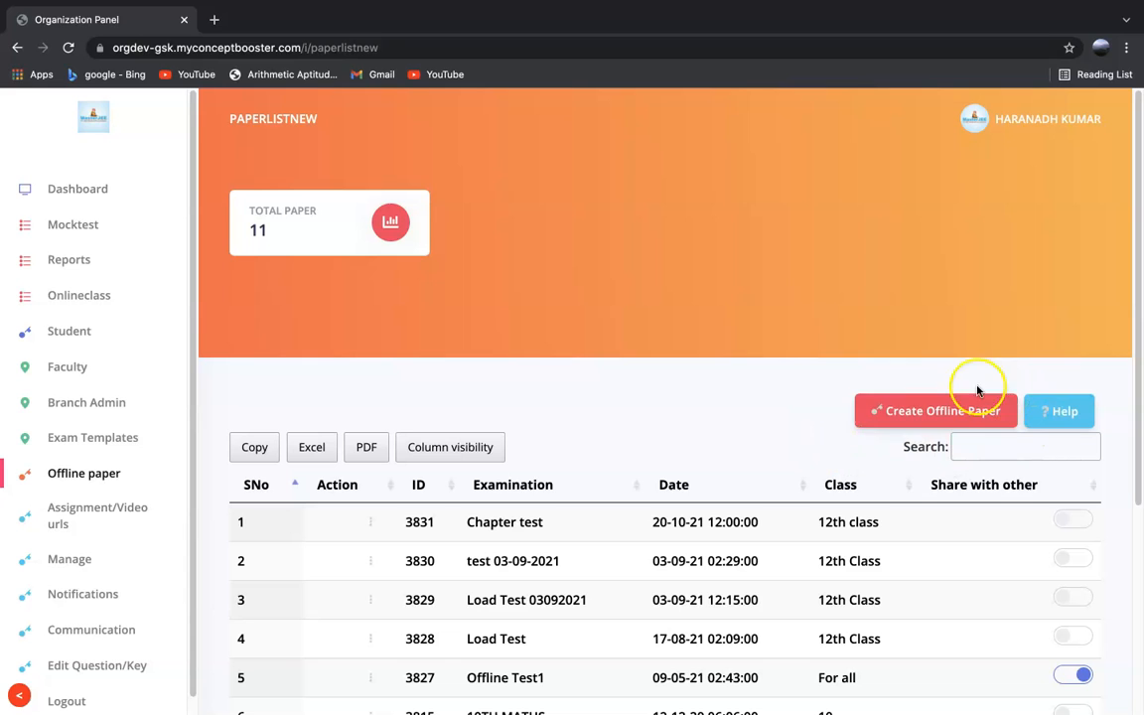
left_click(929, 412)
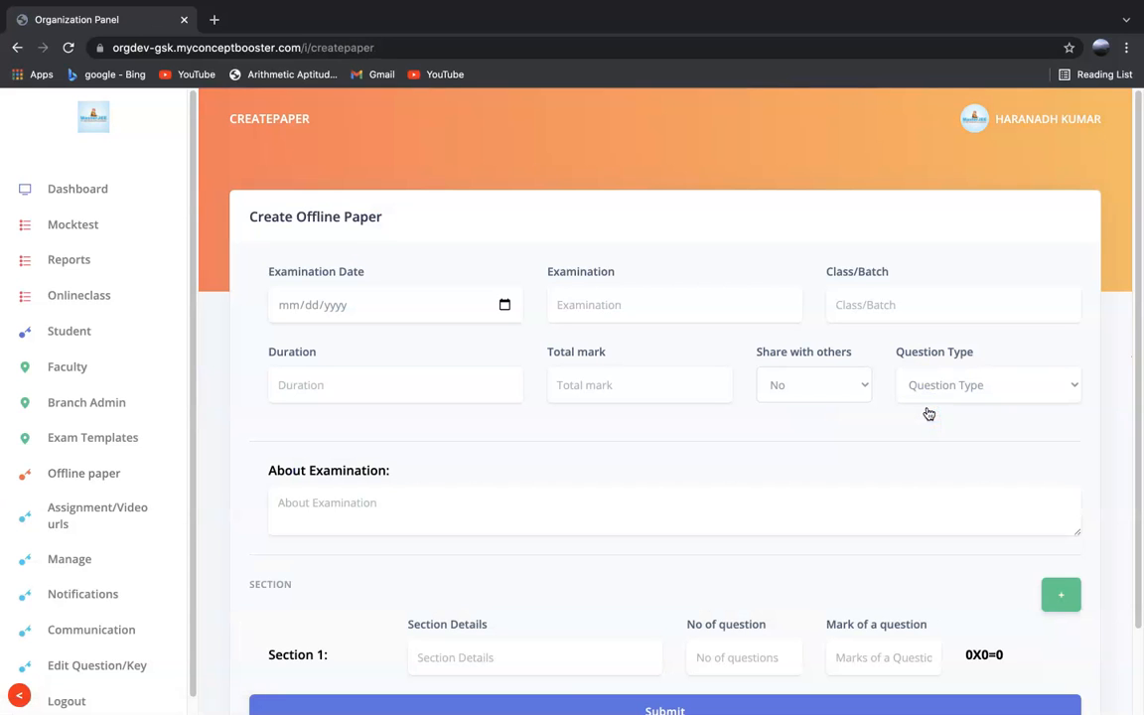
- Set the examination date to 10/21/2021, the examination name to "Chapter test" and the class/batch to "12th class"
scroll(784, 401, "down", 2)
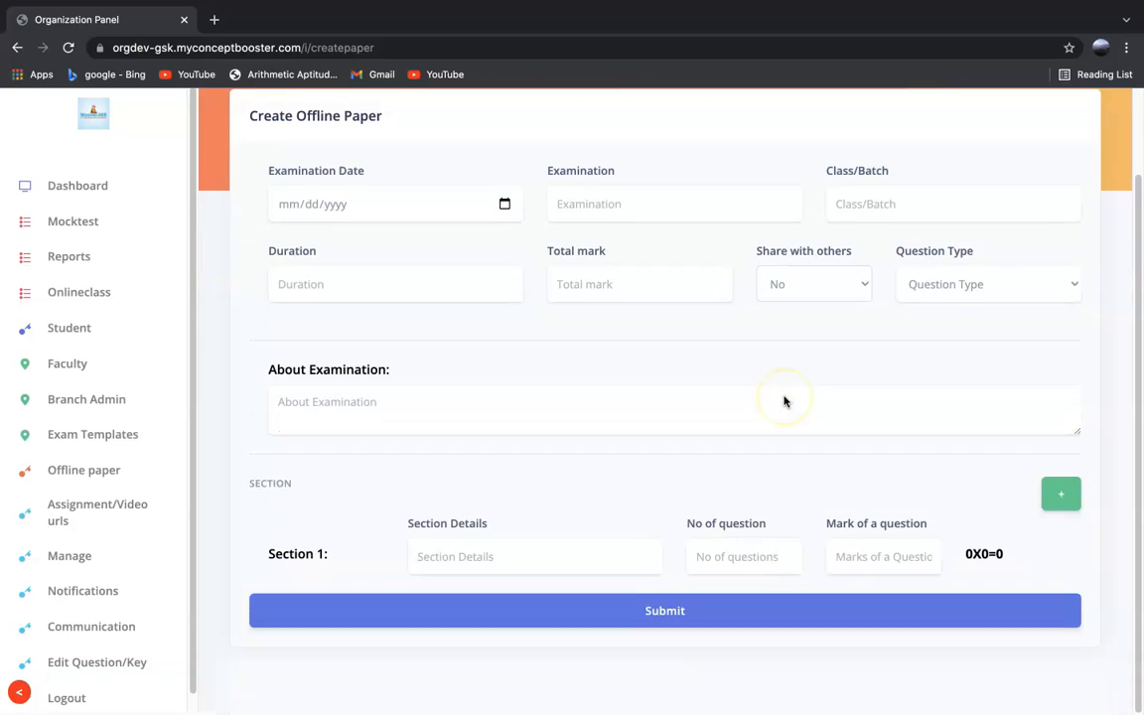
scroll(696, 387, "up", 1)
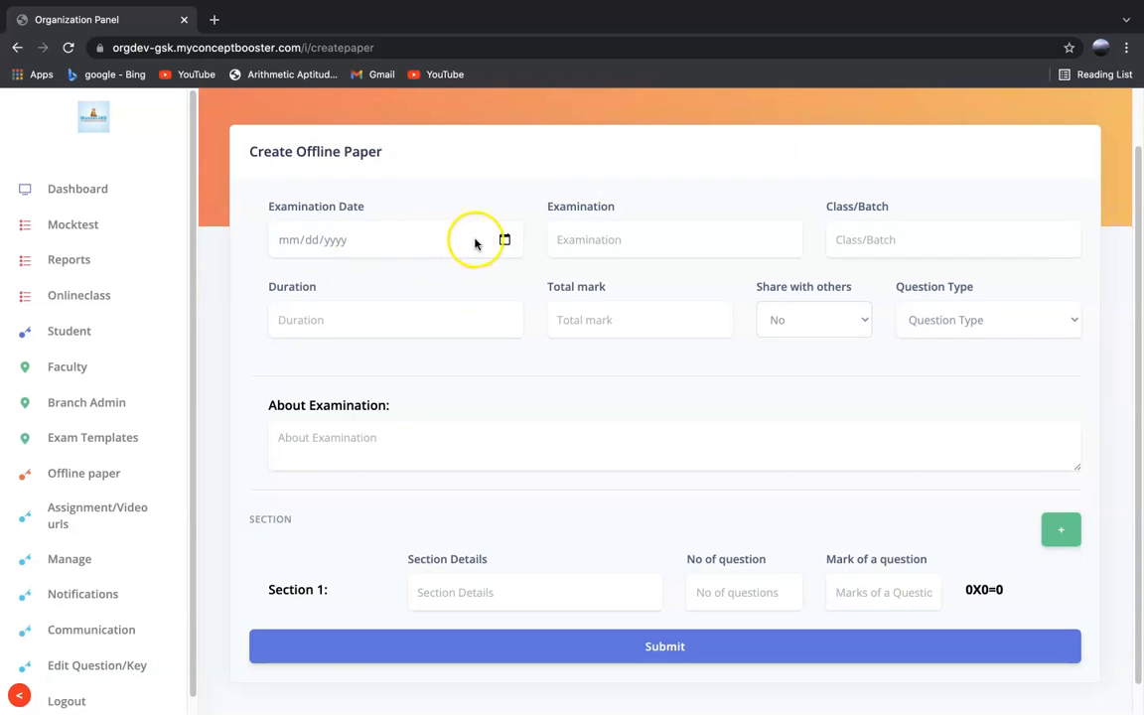
left_click(400, 241)
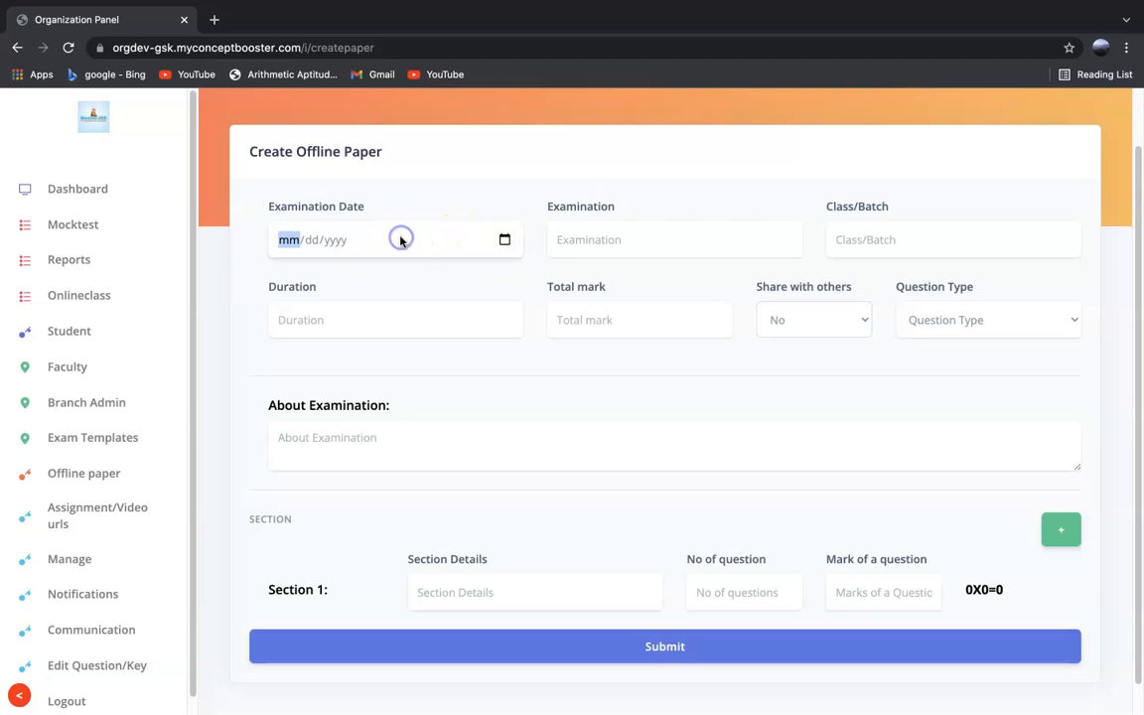
left_click(505, 240)
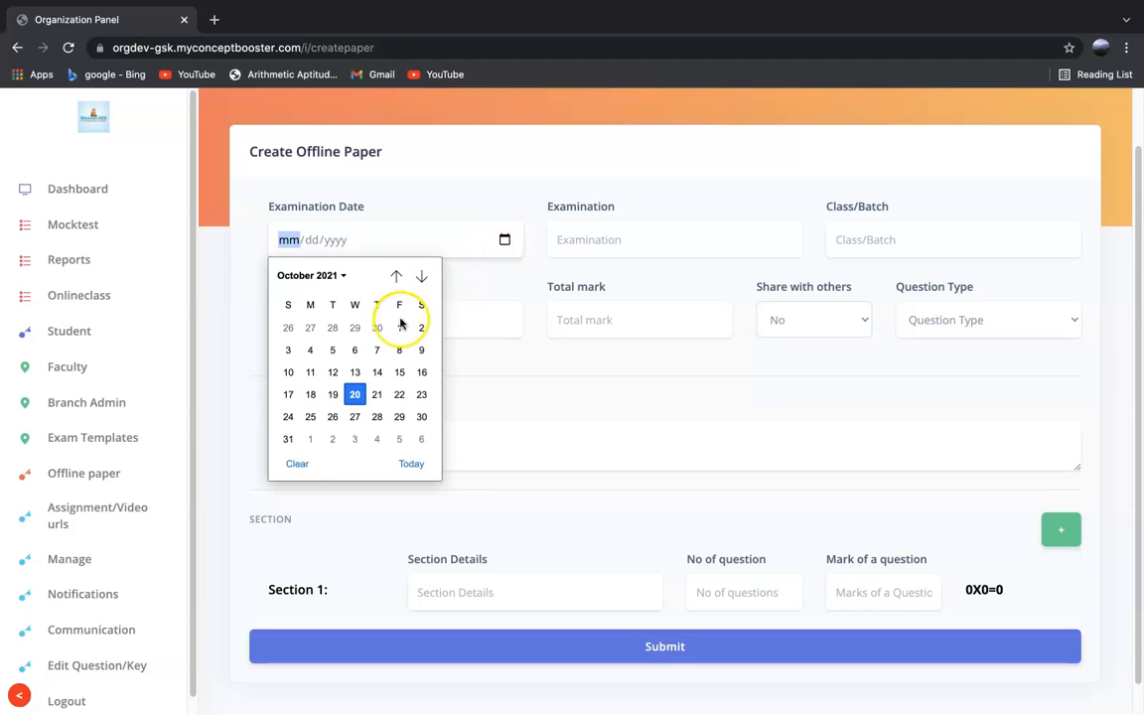
left_click(376, 396)
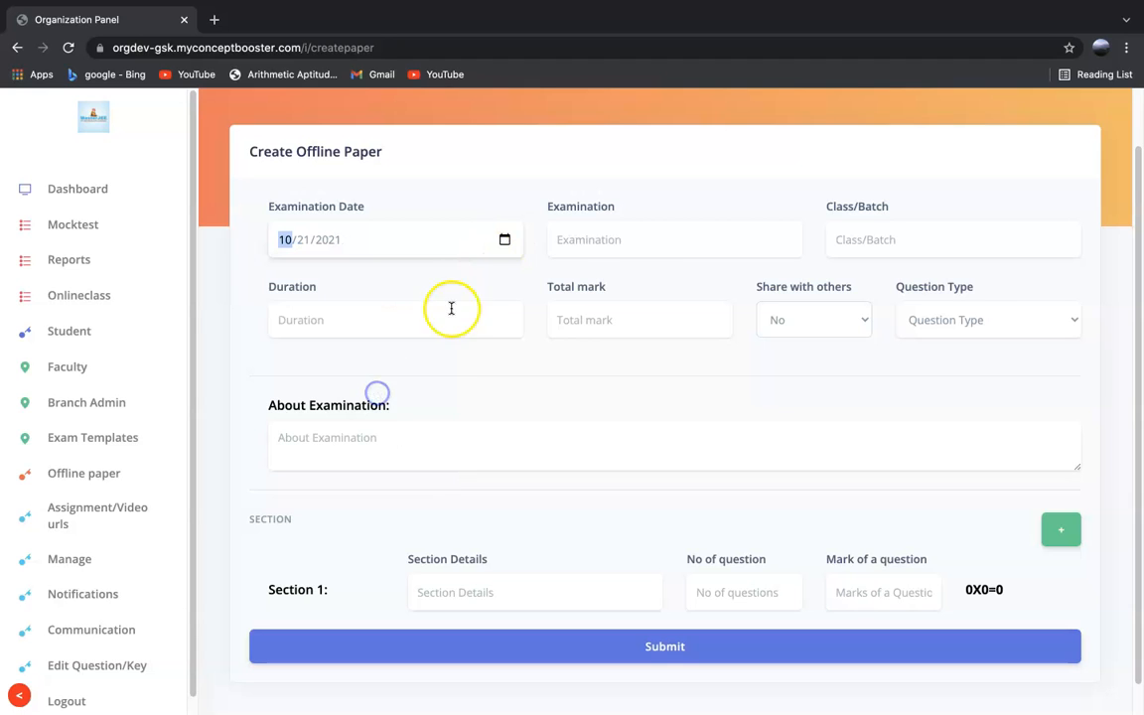
left_click(652, 236)
left_click(639, 279)
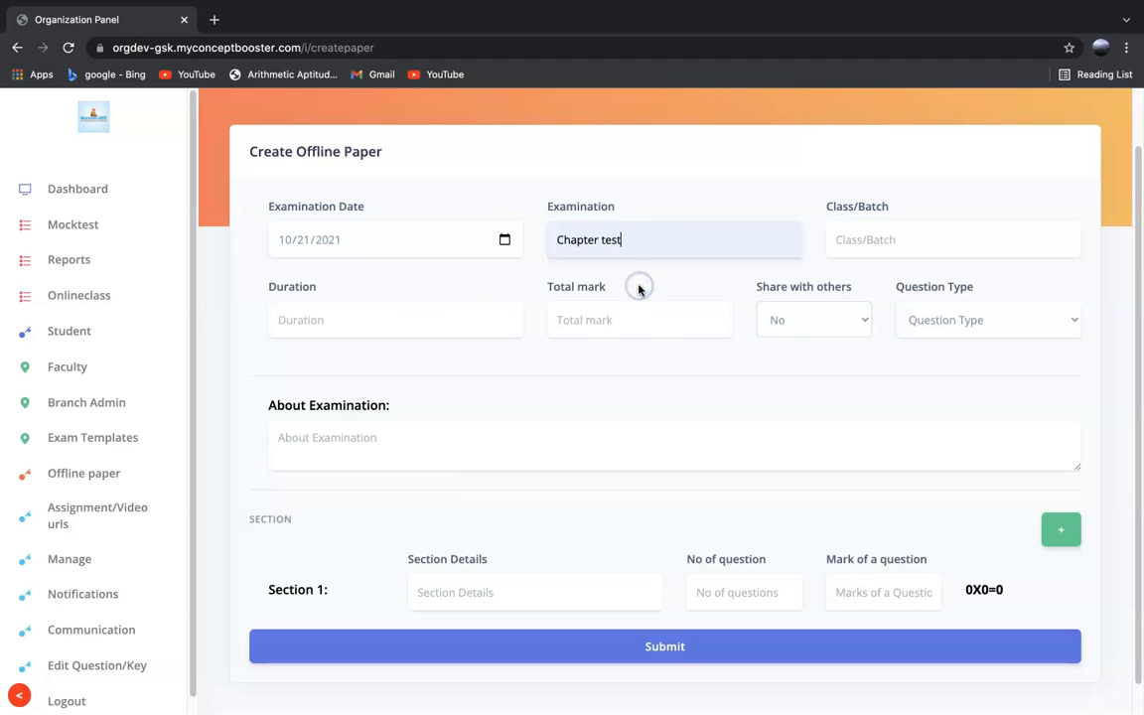
left_click(869, 240)
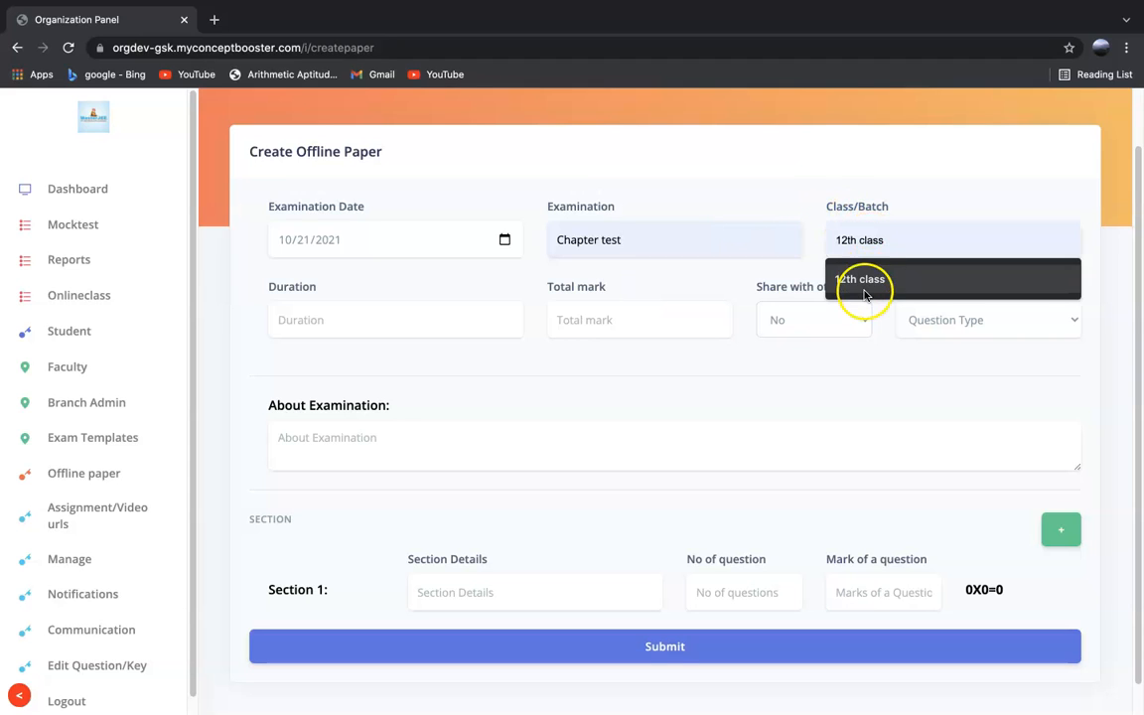
left_click(867, 283)
- Set the paper's duration to "1 hr" and its total mark to 30
left_click(315, 306)
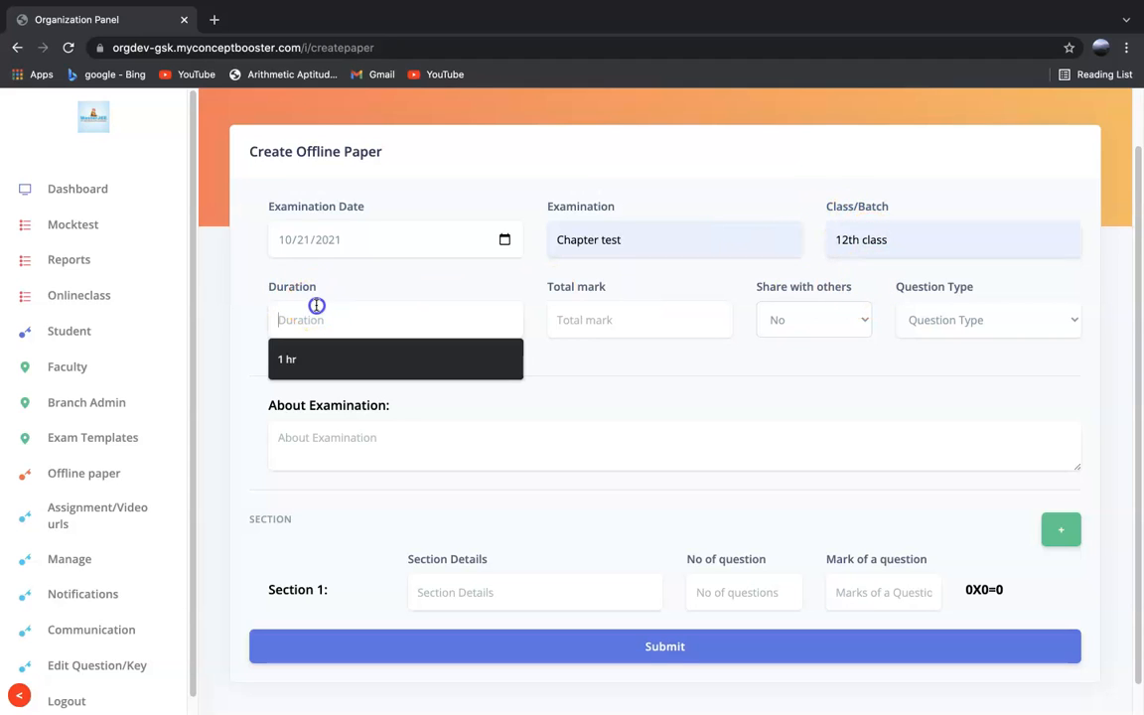
left_click(296, 361)
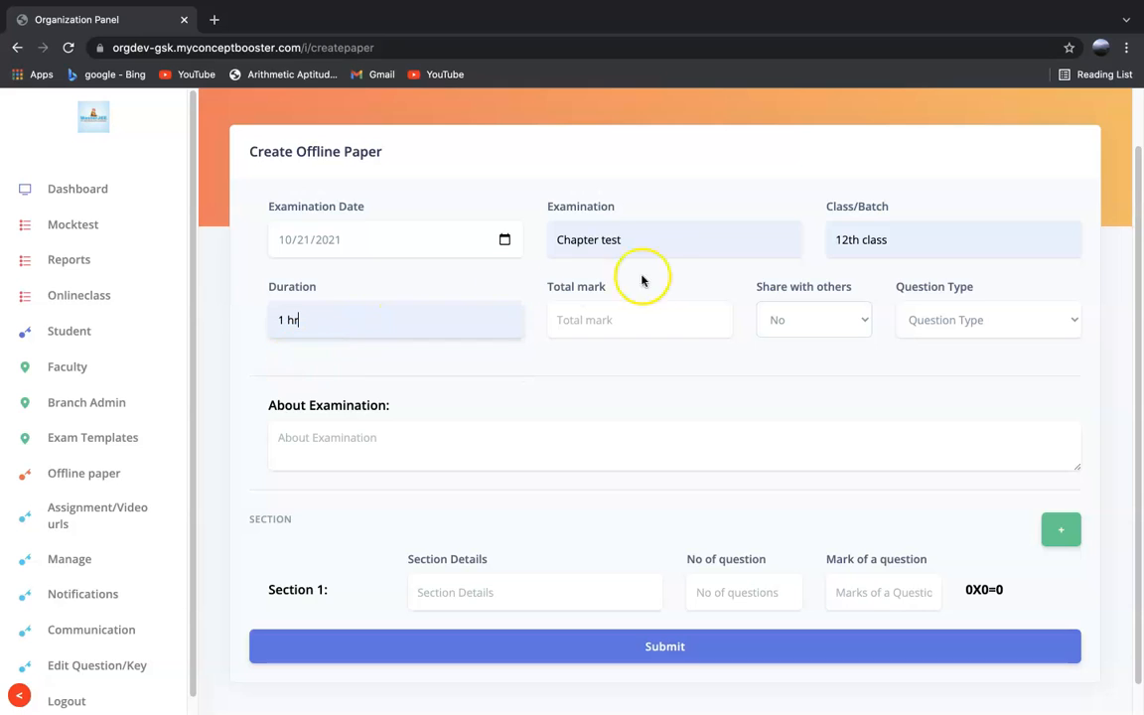
left_click(631, 329)
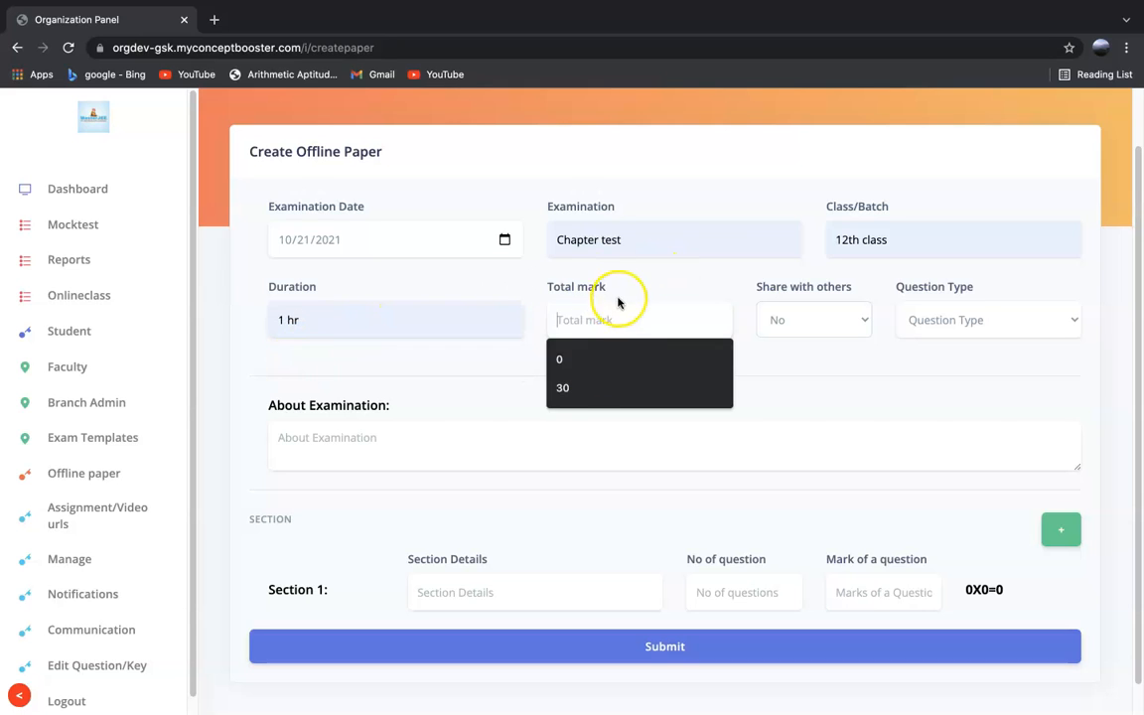
left_click(596, 390)
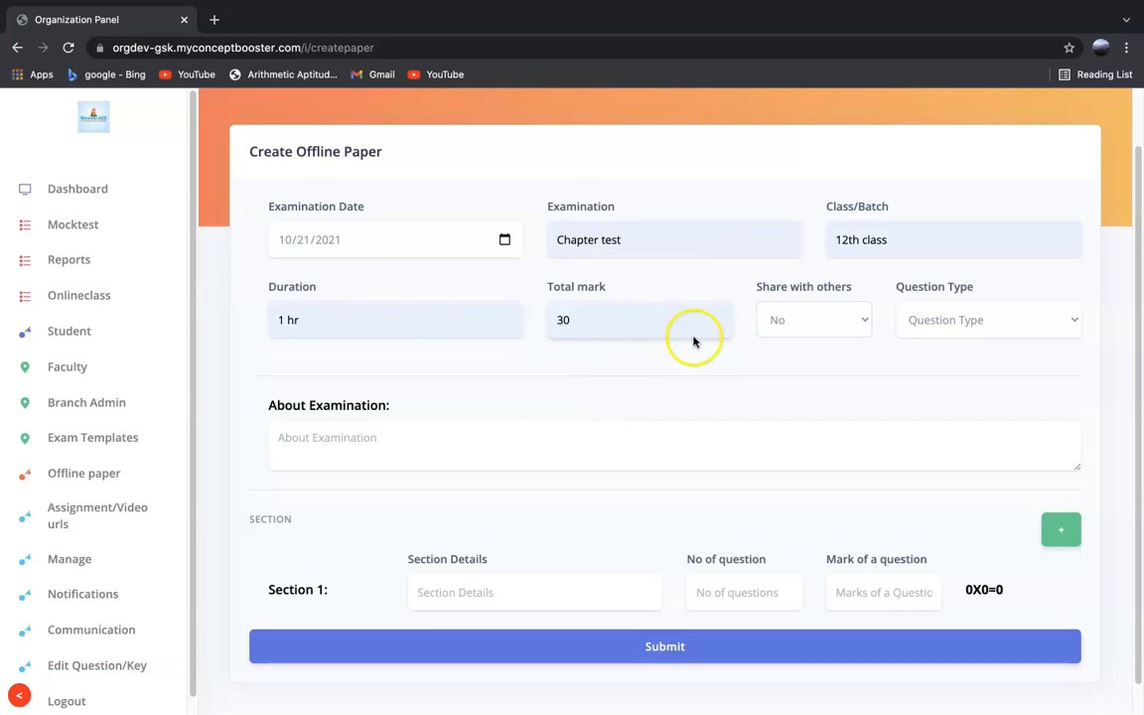
- Choose MCQ as the question type and describe the examination as "This test defines your ability in the chapter ellipse"
left_click(949, 320)
left_click(950, 335)
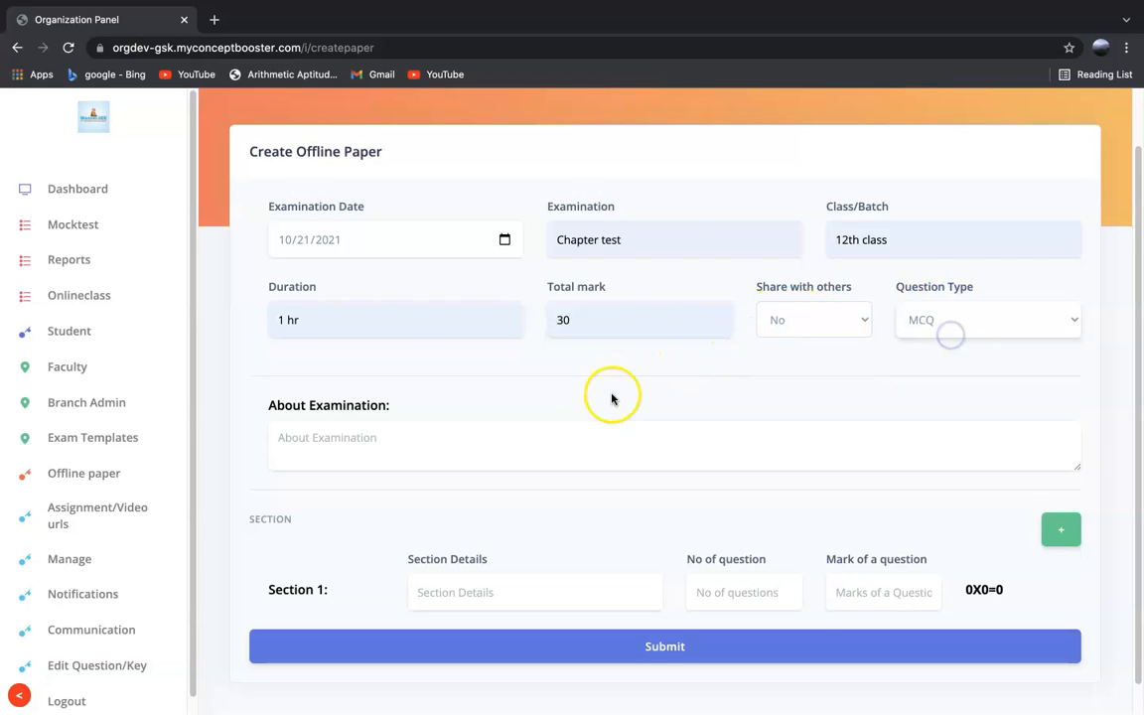
scroll(596, 397, "down", 1)
left_click(479, 419)
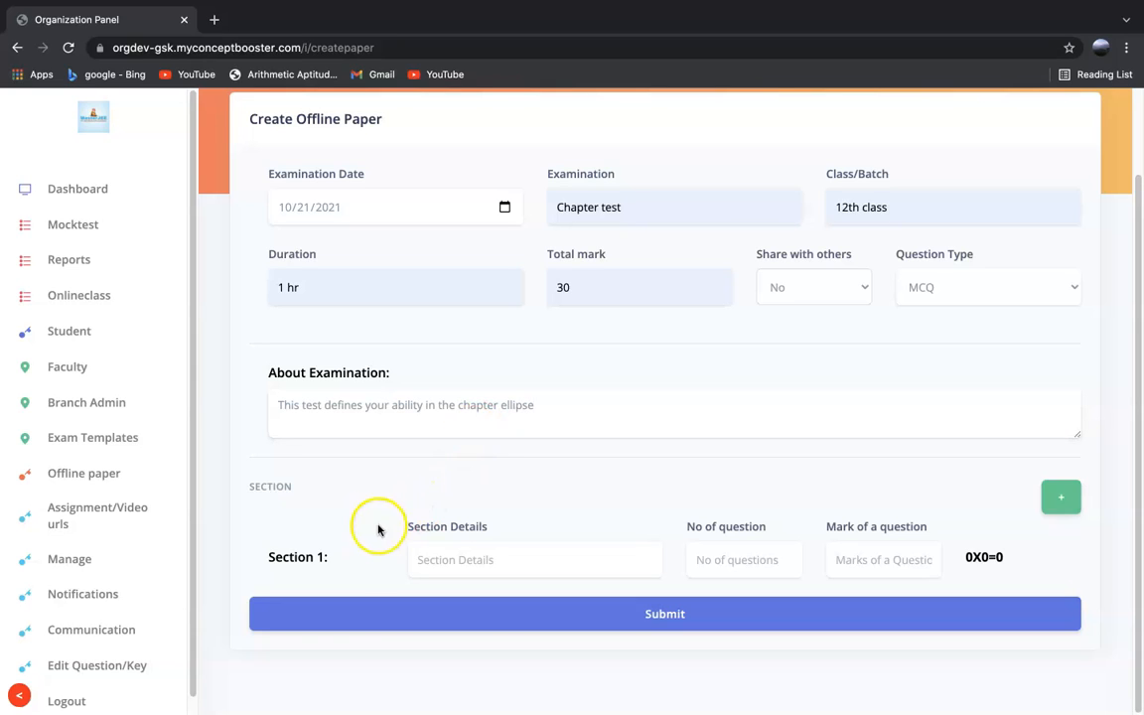
- Fill in Section 1 with the details "MCQ", 30 questions and 1 mark per question
left_click(504, 556)
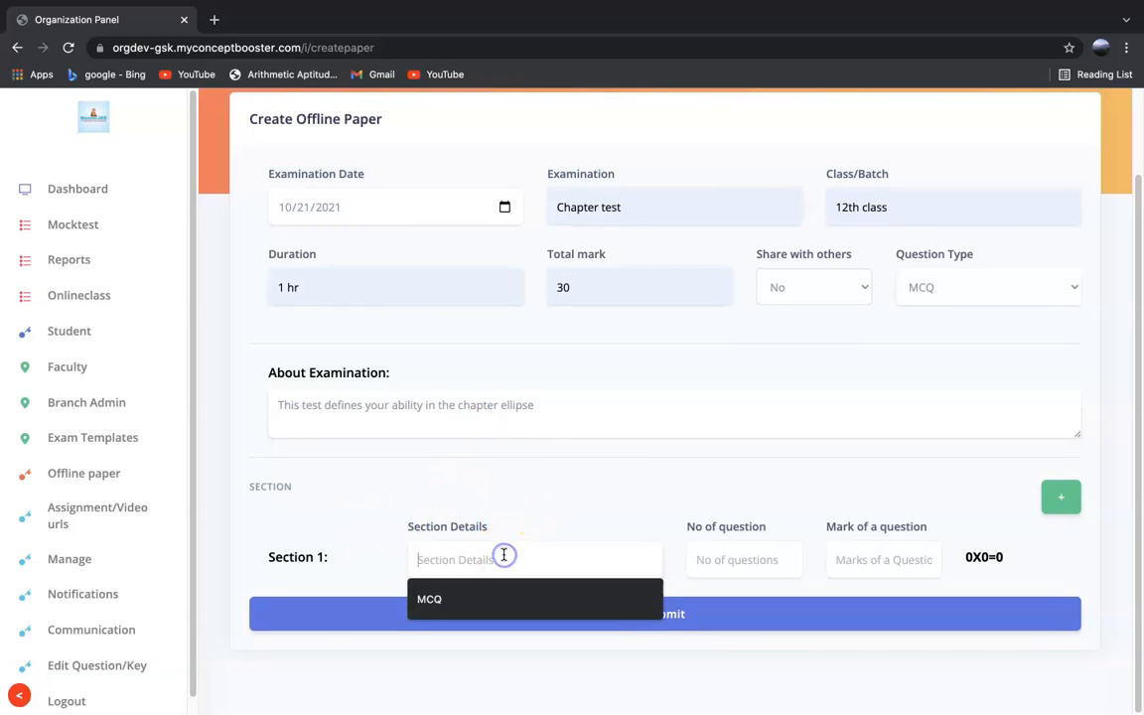
left_click(450, 600)
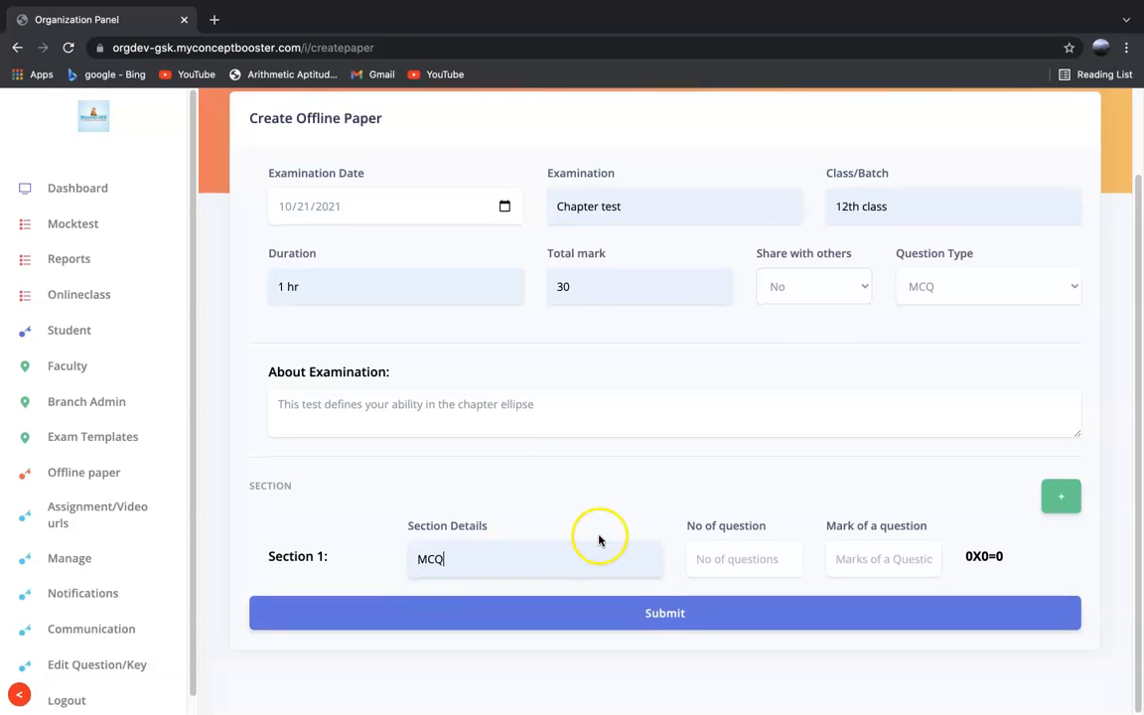
left_click(701, 558)
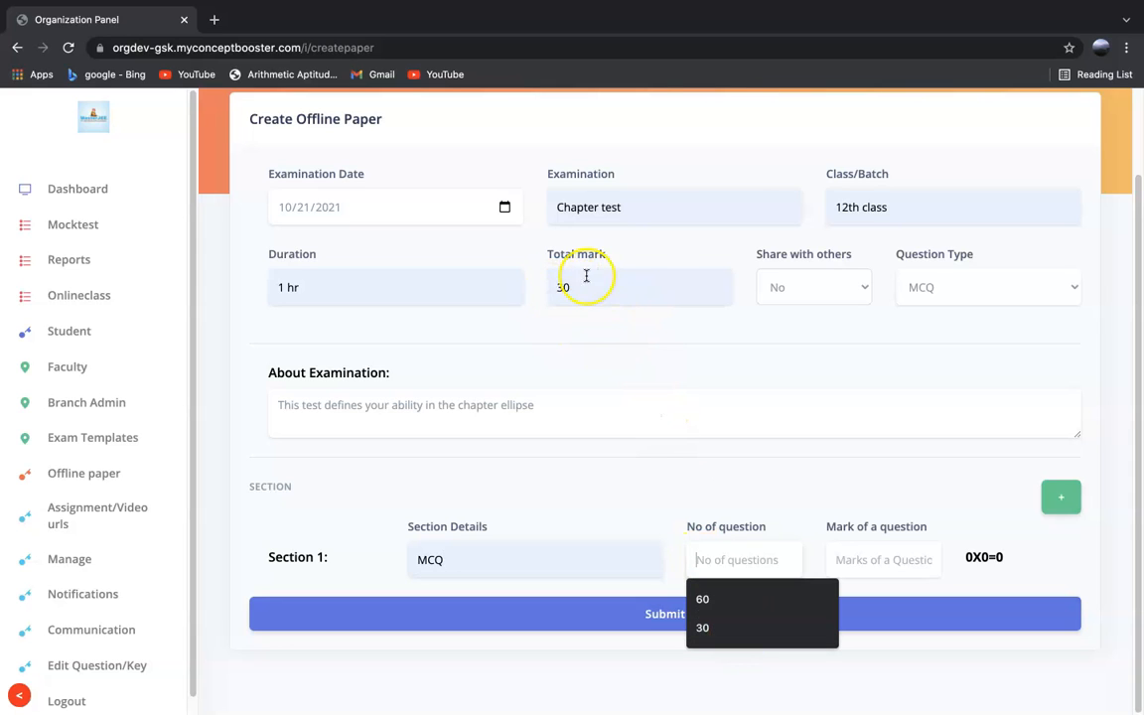
left_click(728, 630)
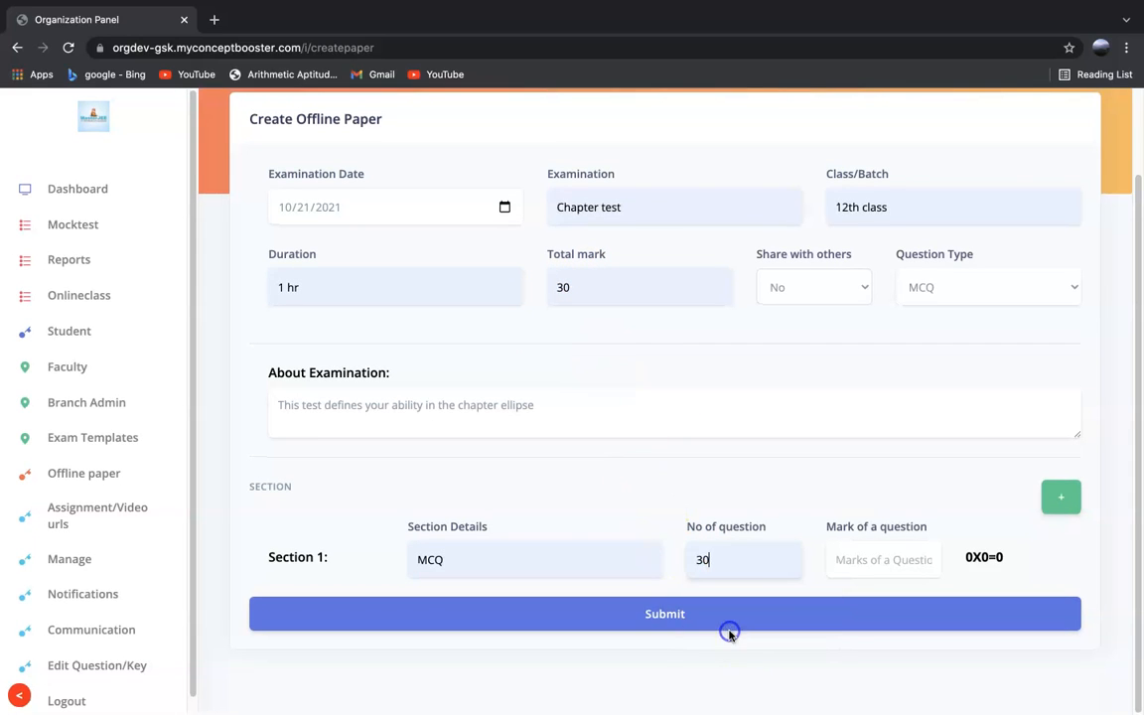
left_click(861, 562)
type("1")
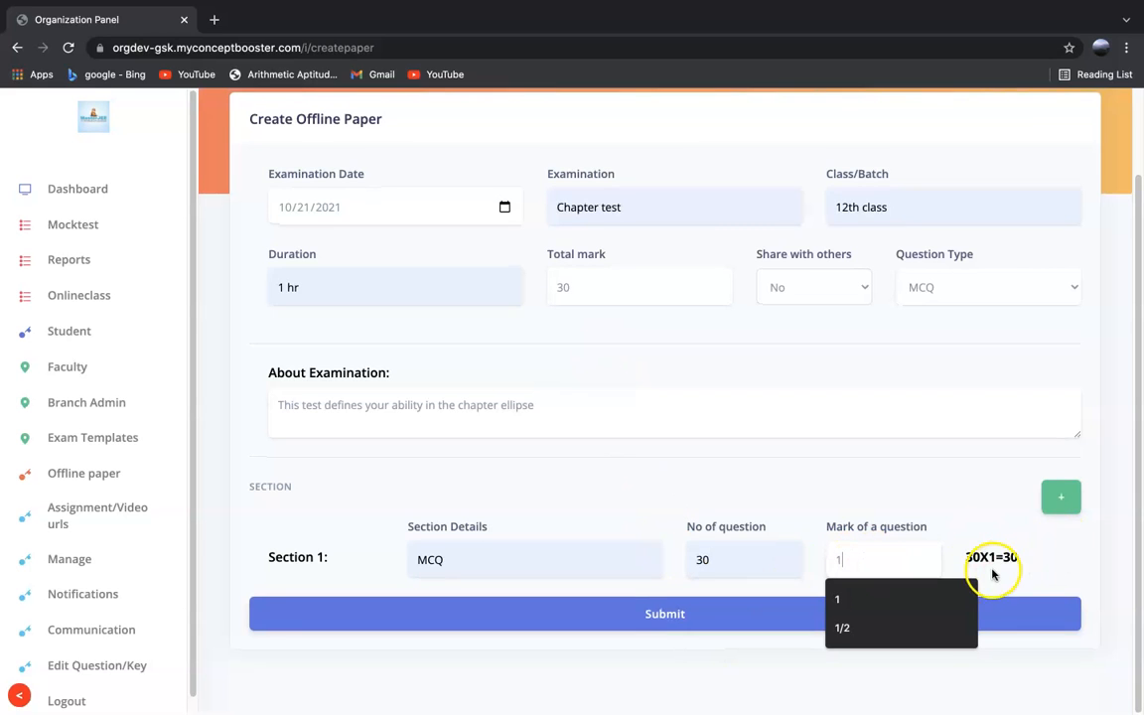
left_click(1029, 564)
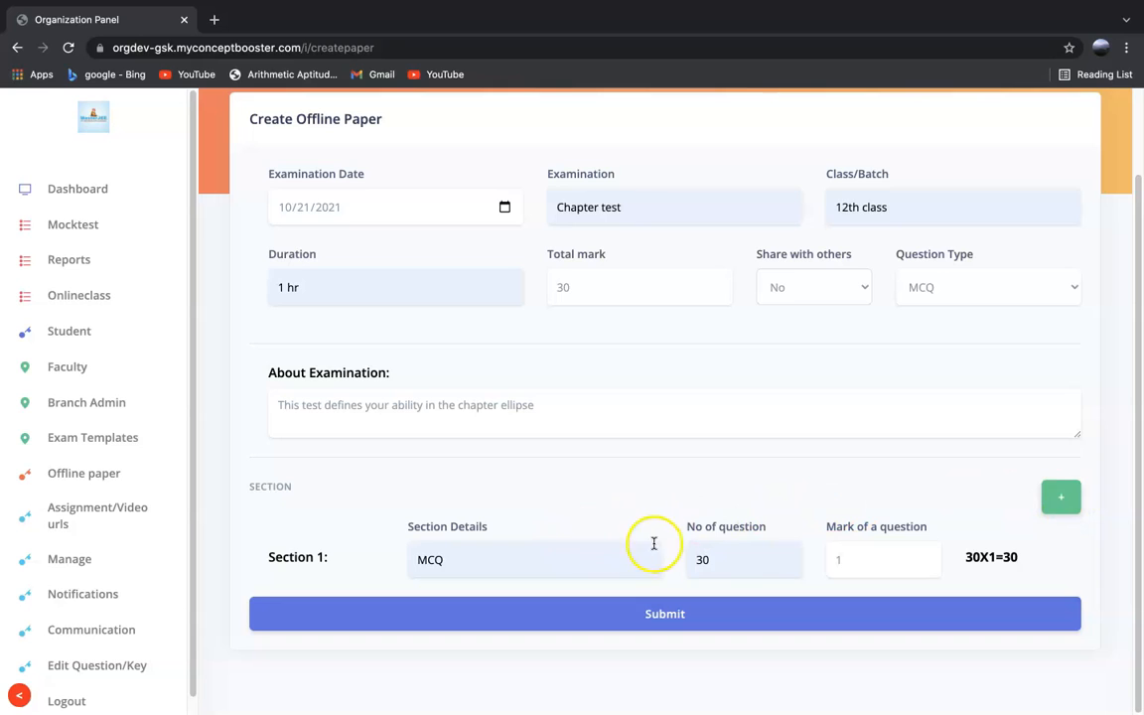
- Change Section 1 to 15 questions and re-enter 1 as the mark per question
left_click(726, 562)
key("BackSpace")
key("BackSpace")
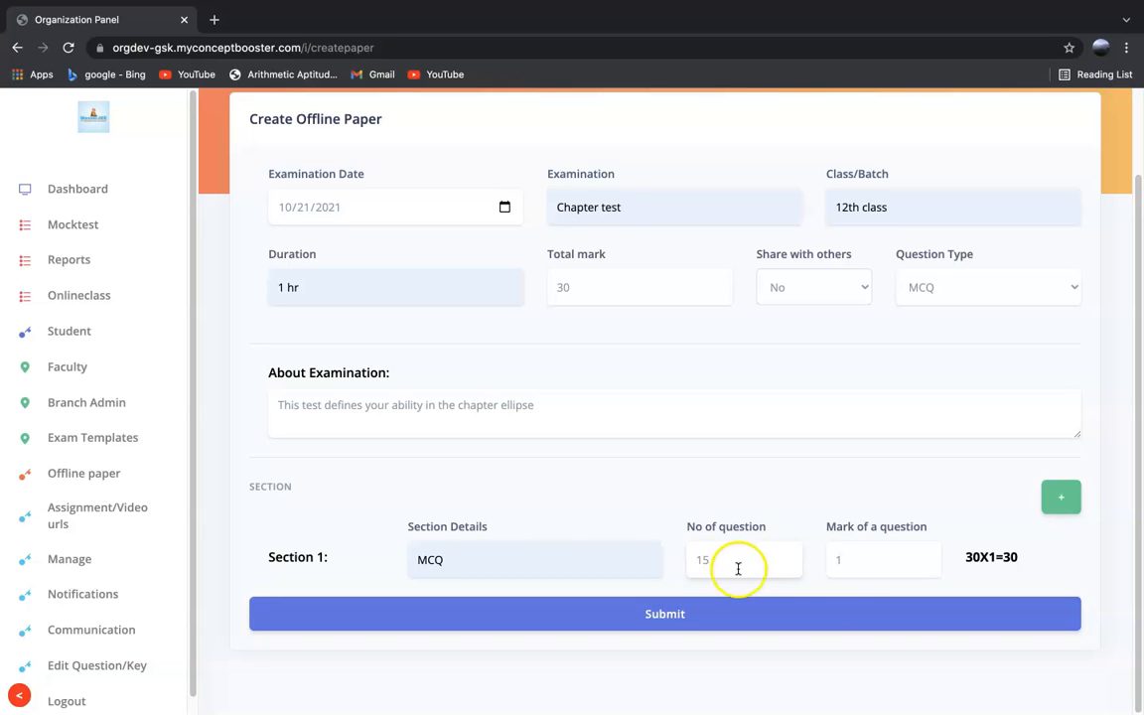
left_click(856, 563)
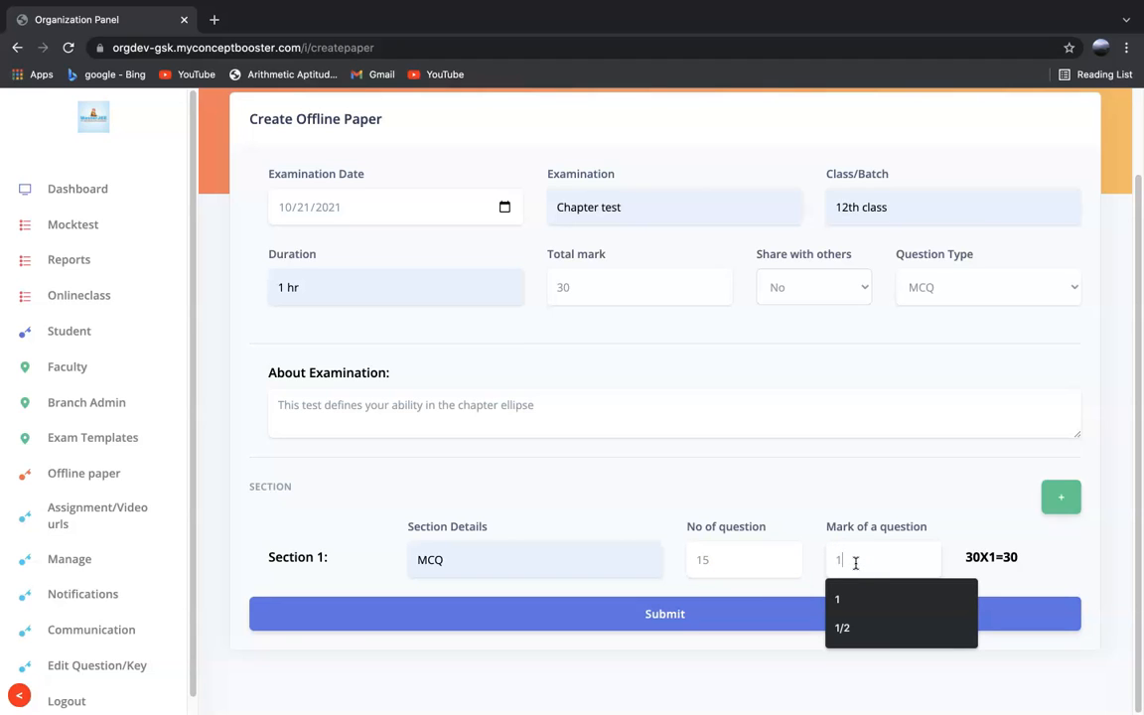
left_click(863, 601)
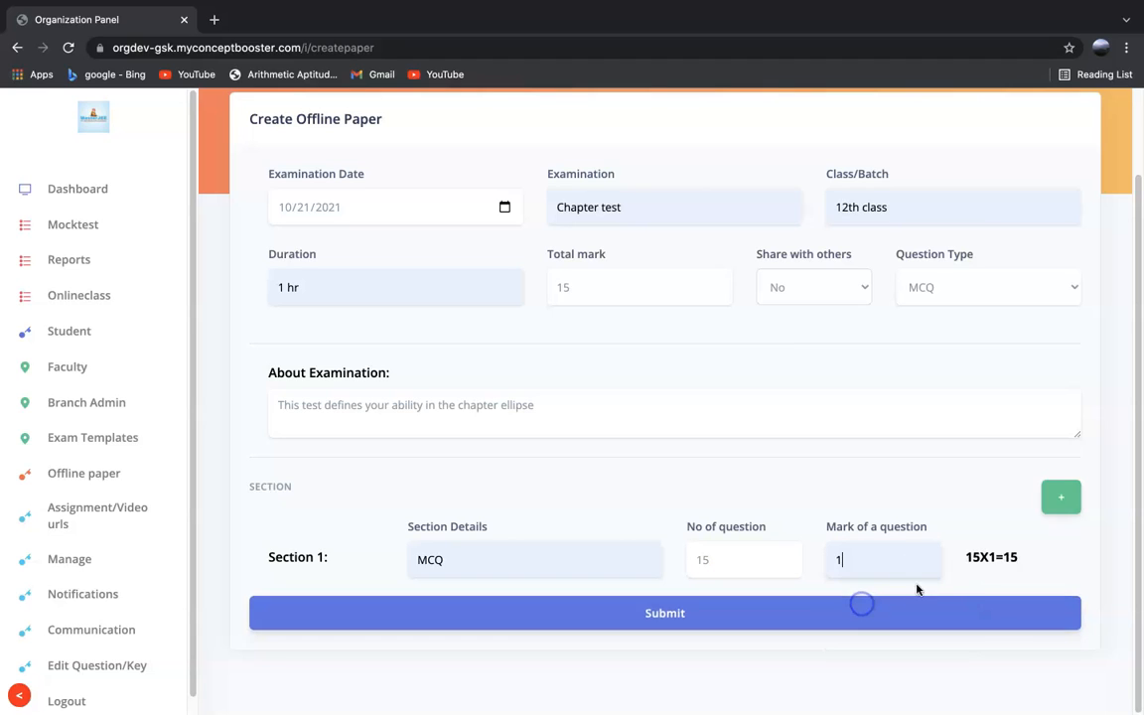
- Add a second section with the details "fill in the blanks", 15 questions and 1 mark per question, and review the form
left_click(1062, 487)
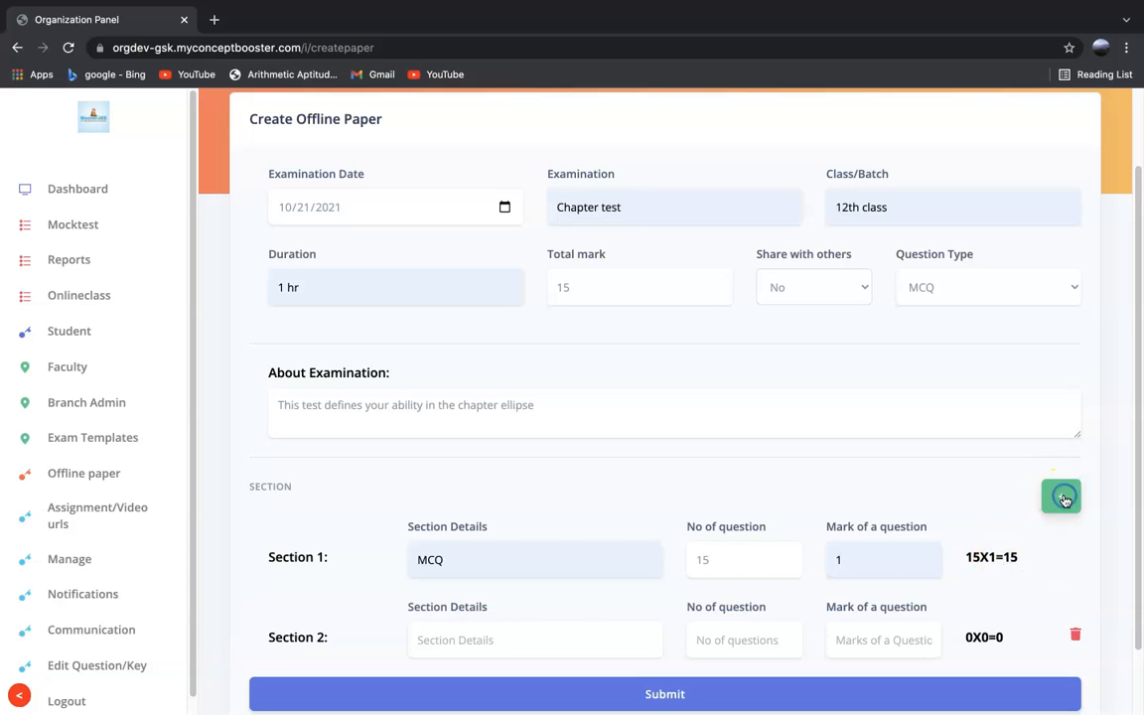
left_click(569, 624)
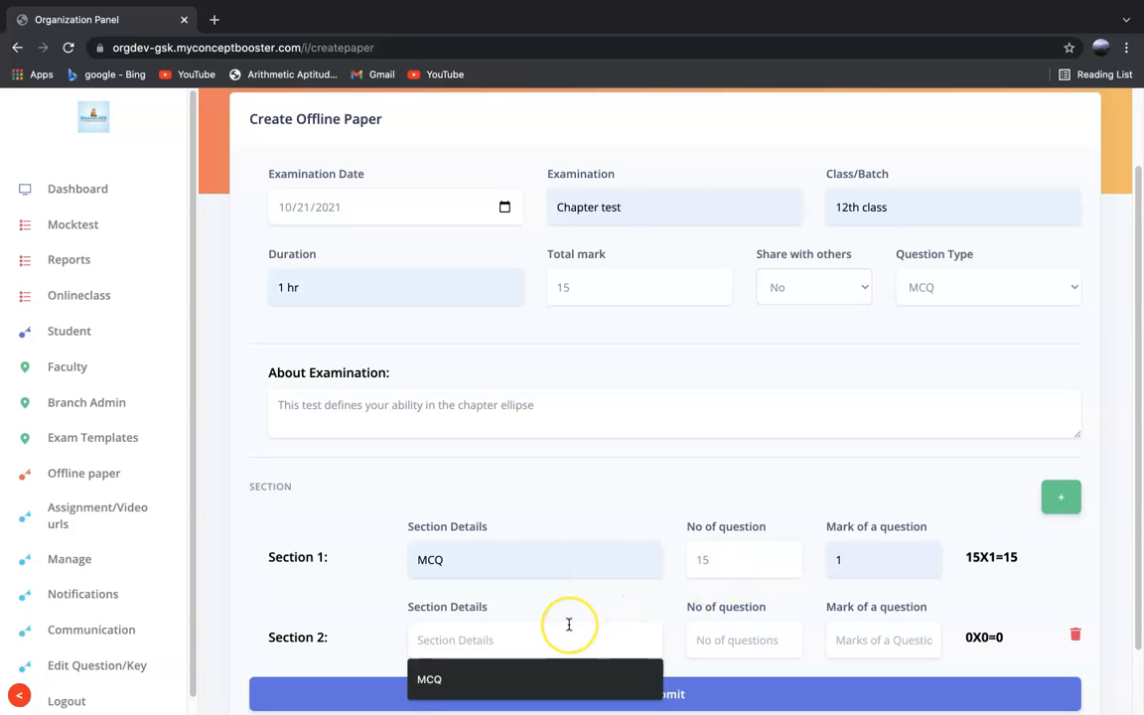
type("fill in the blanks")
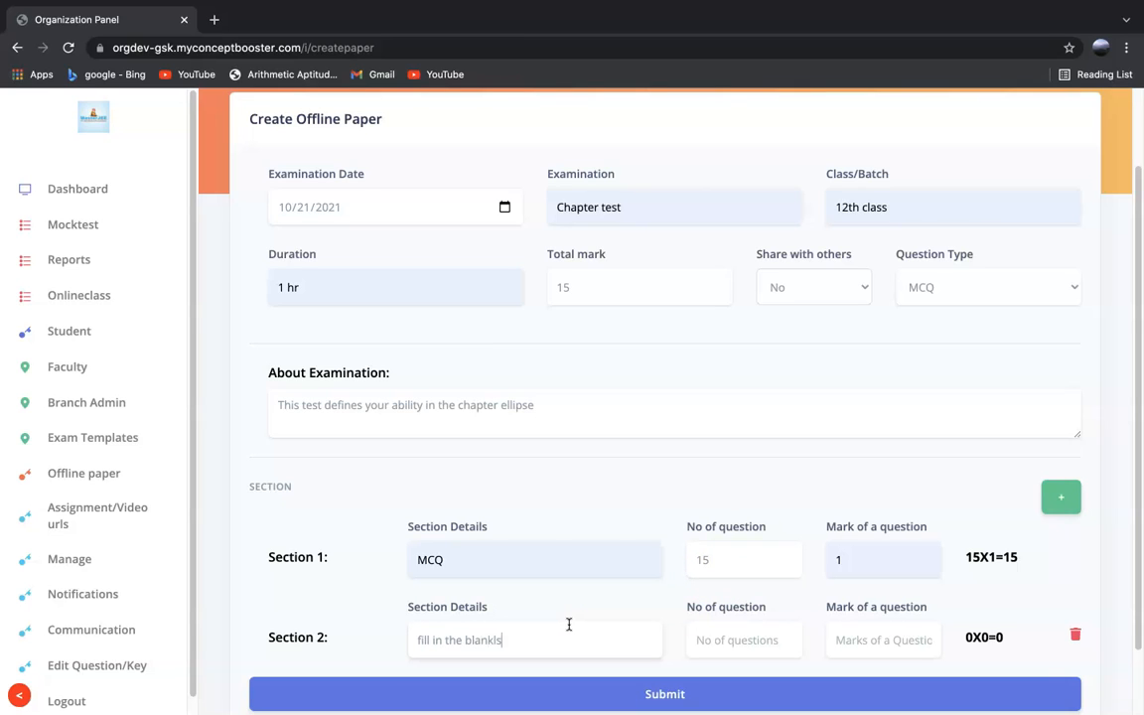
left_click(750, 641)
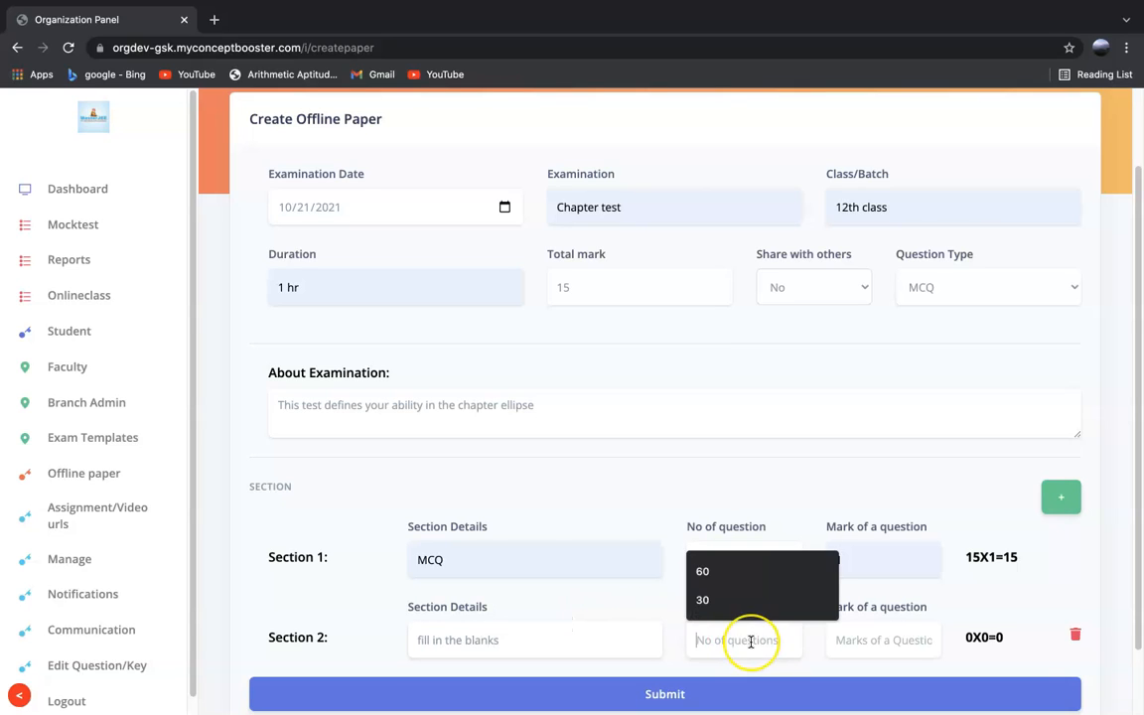
type("15")
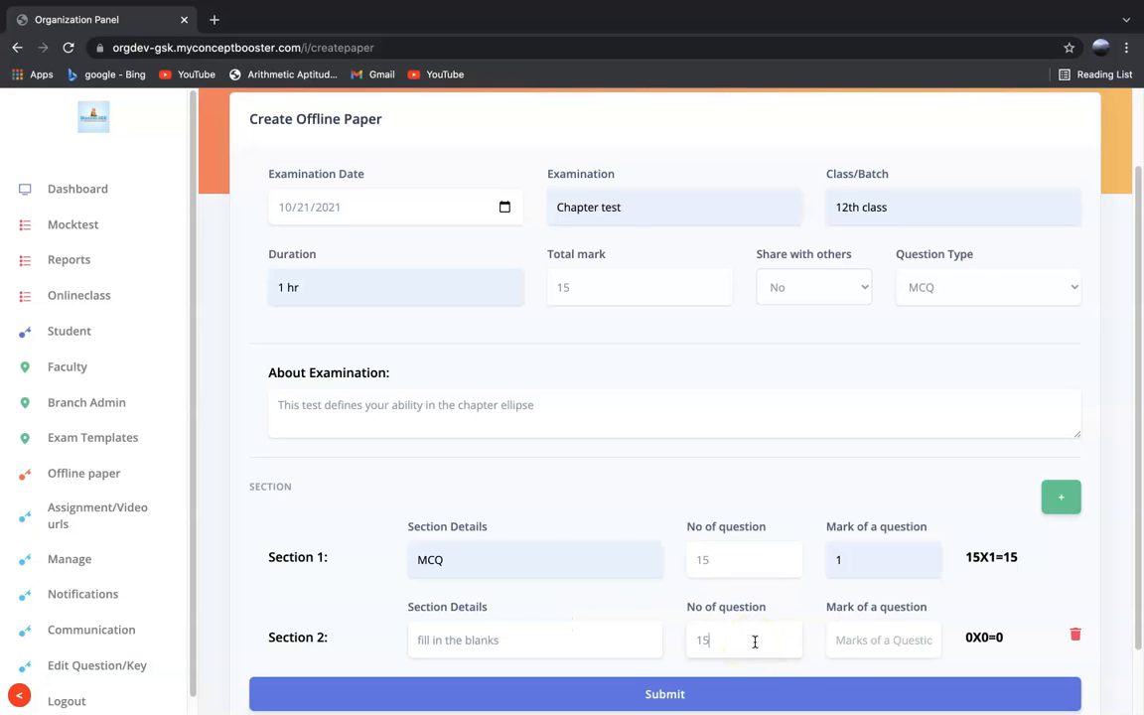
left_click(850, 640)
type("1")
scroll(928, 643, "down", 1)
scroll(928, 644, "down", 2)
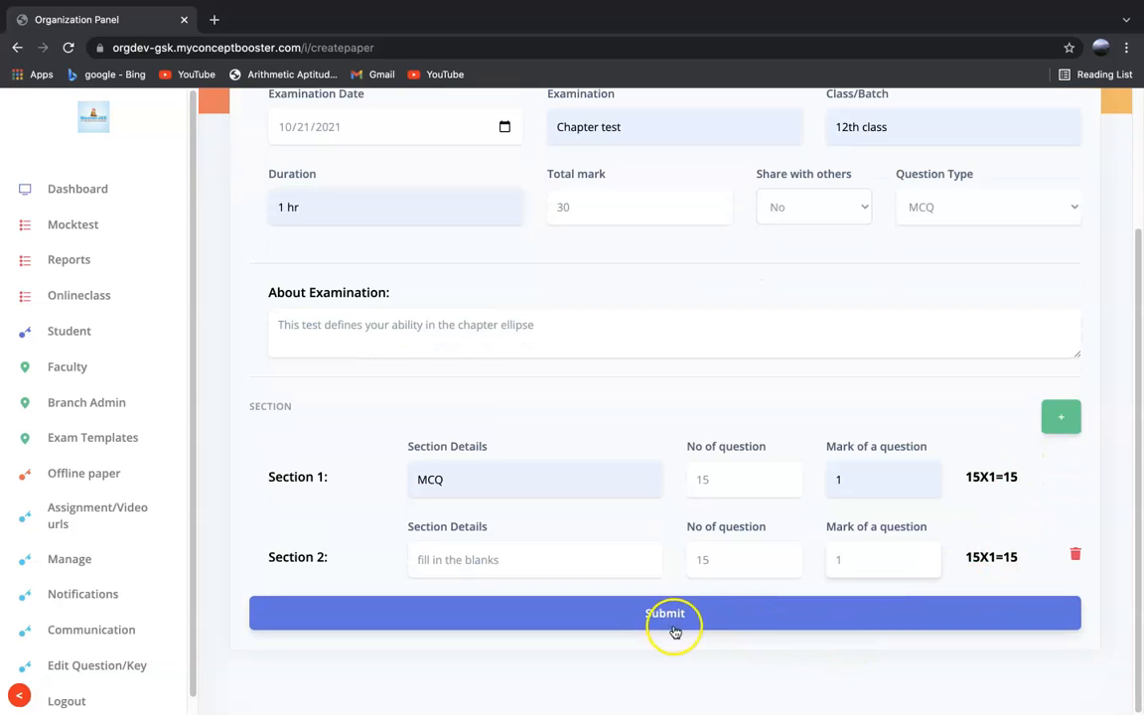
scroll(827, 330, "up", 3)
scroll(785, 372, "down", 3)
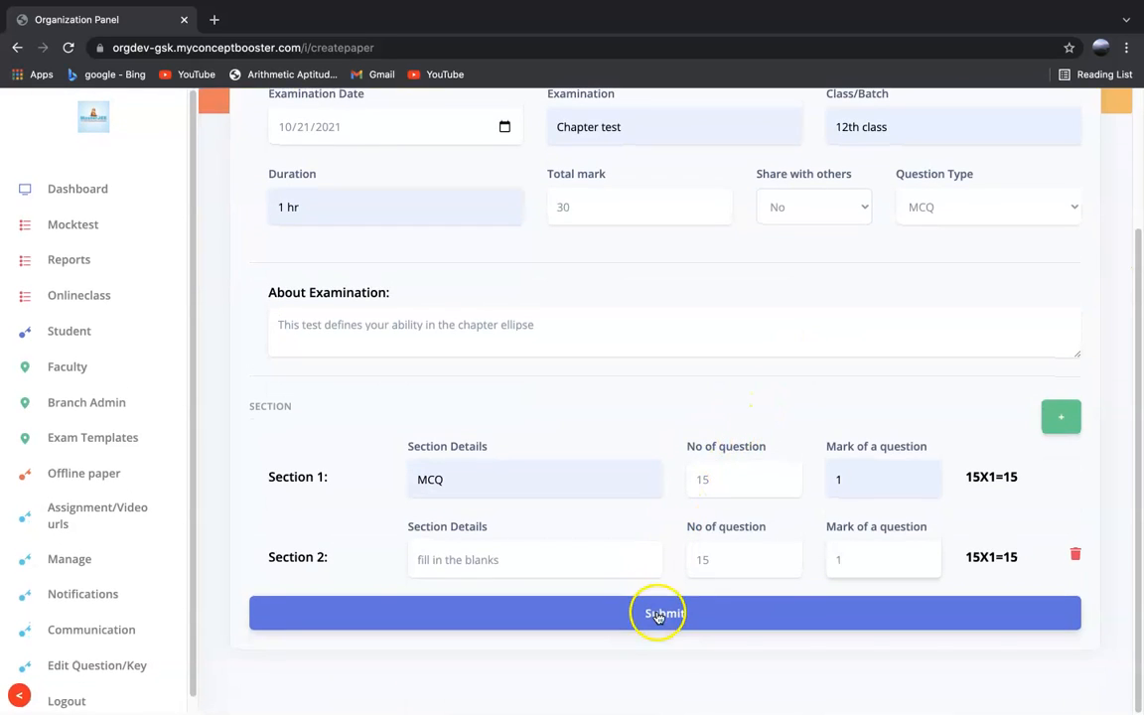
- Submit the new offline paper and open the details of the newest Chapter test paper (ID 3832) for editing
left_click(683, 368)
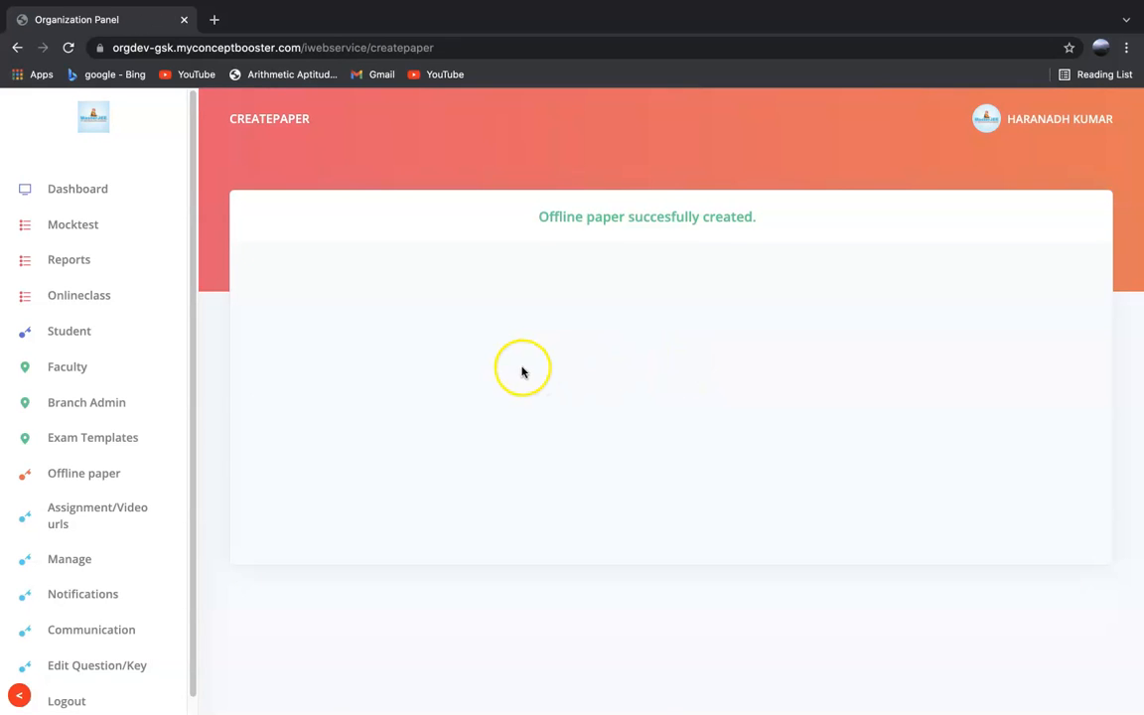
scroll(495, 374, "down", 2)
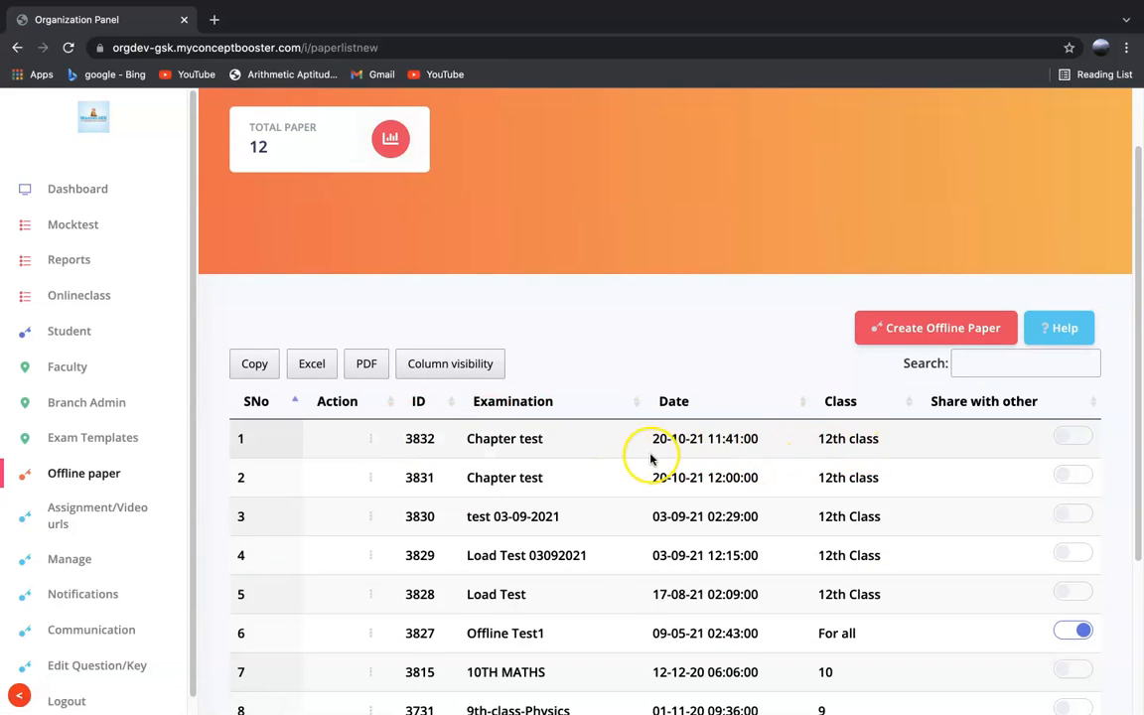
left_click(371, 439)
scroll(283, 615, "down", 1)
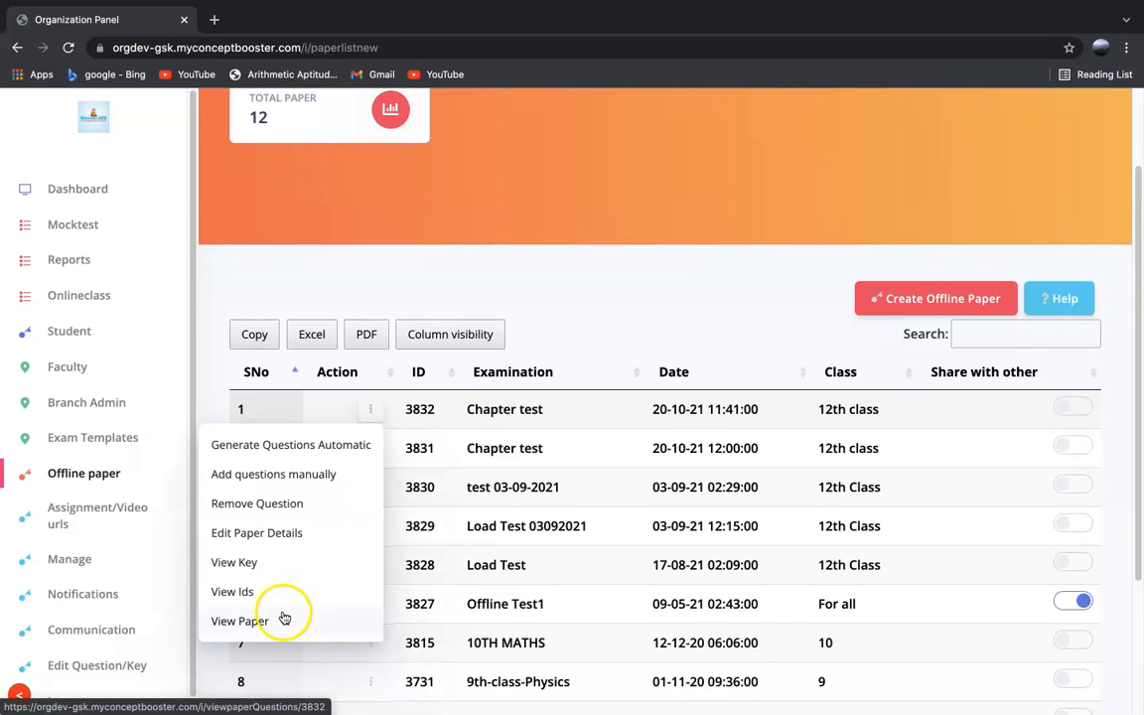
left_click(304, 535)
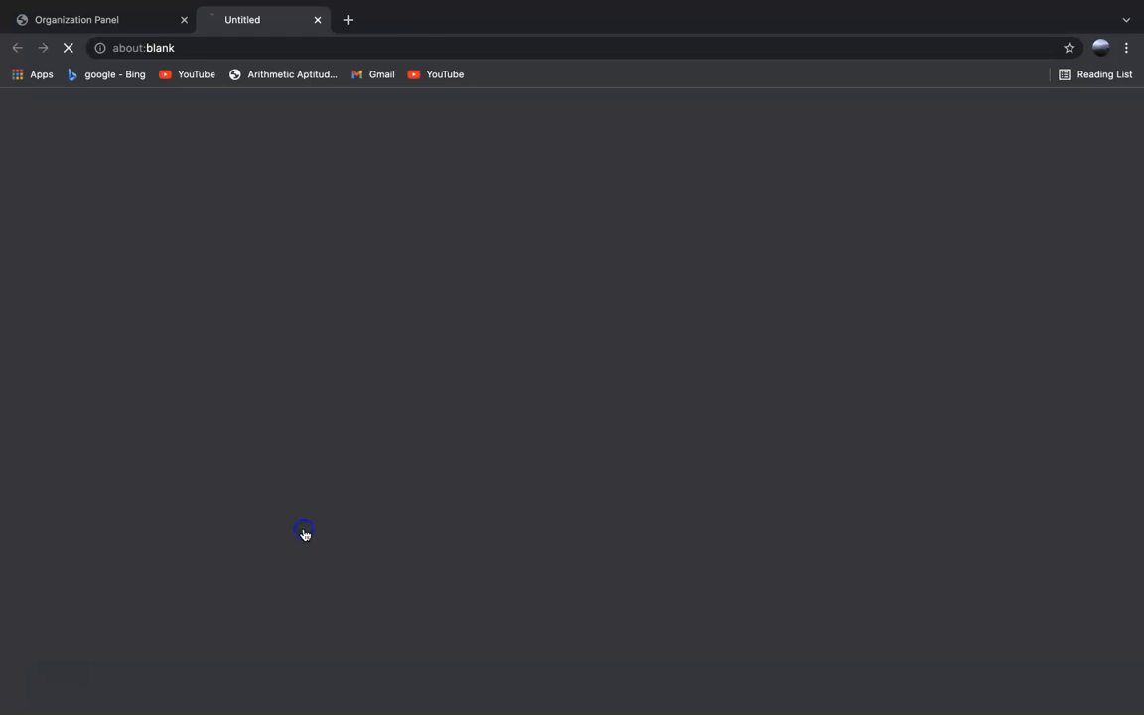
scroll(596, 506, "down", 1)
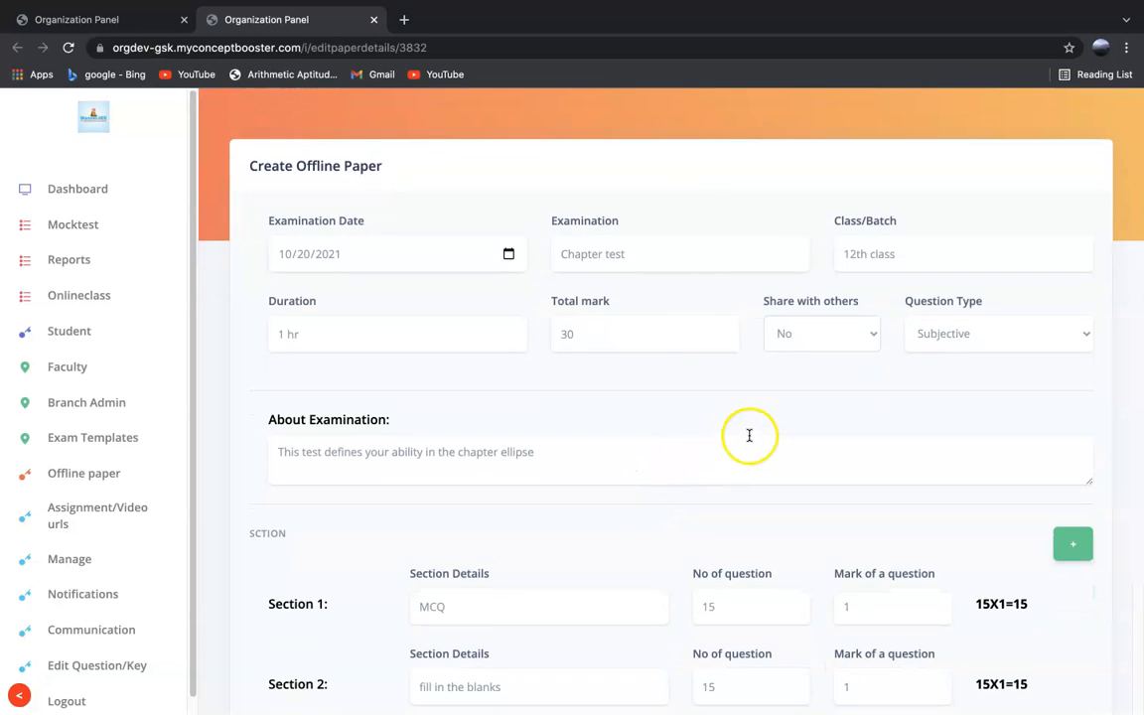
- Set the paper's sharing with others to Yes
left_click(830, 332)
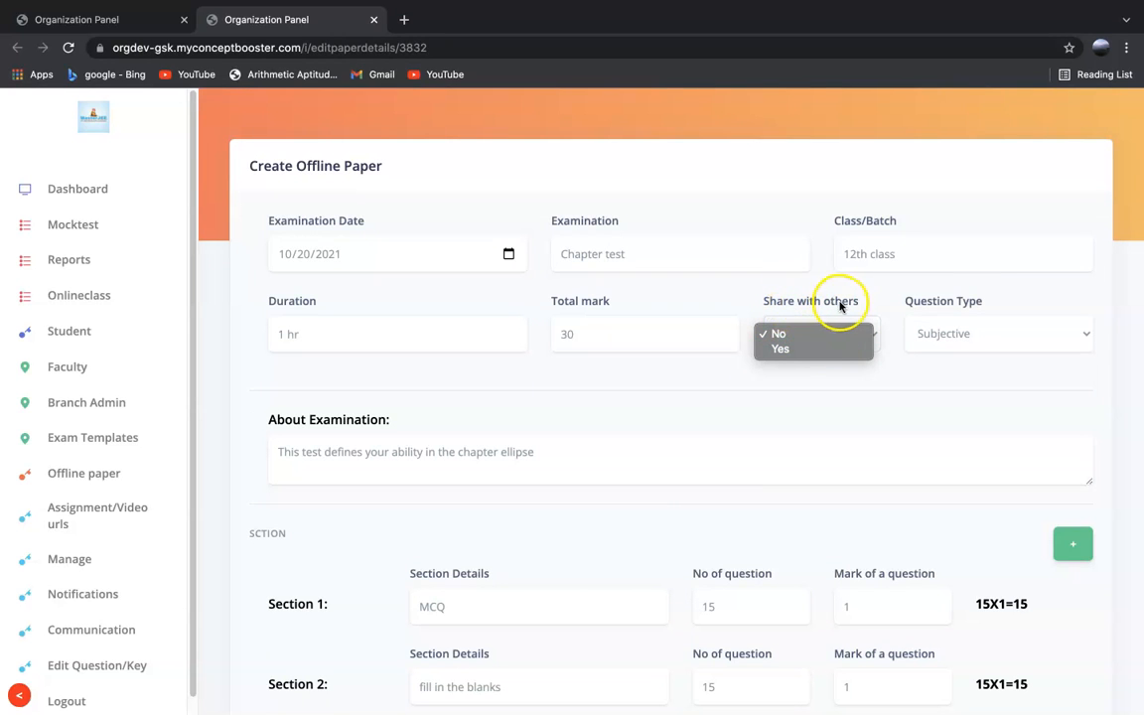
left_click(820, 350)
scroll(819, 349, "down", 3)
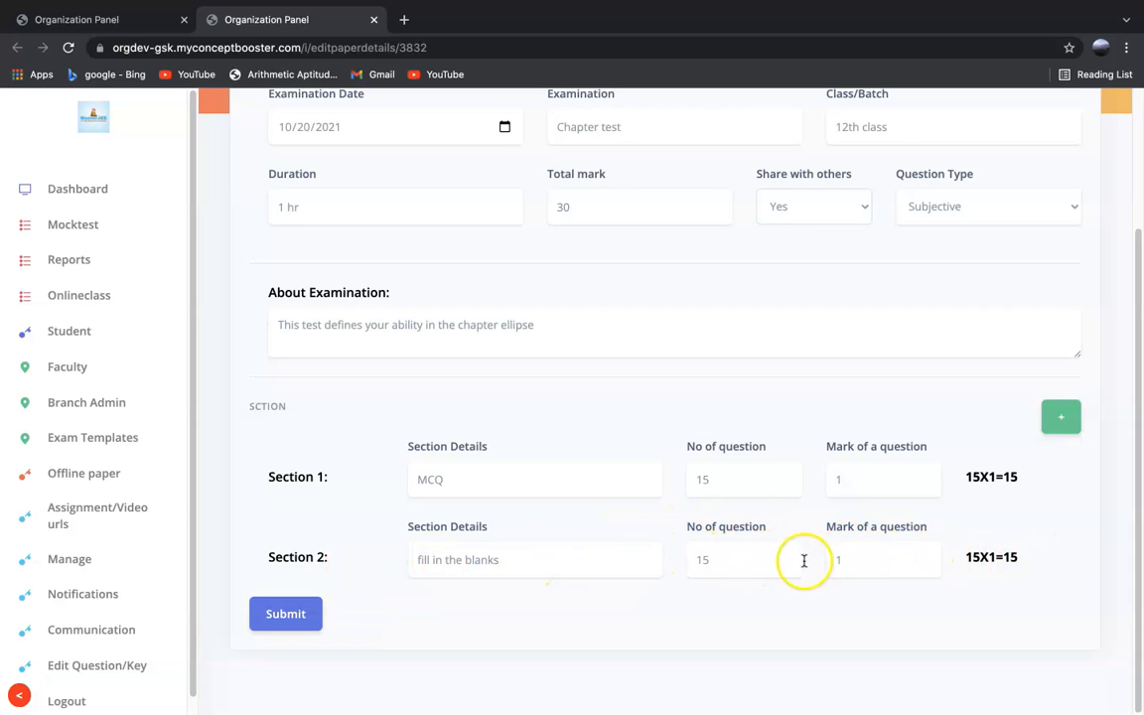
- Re-enter Section 2 as "fill in the blanks" with 15 questions and 1 mark per question
left_click(738, 561)
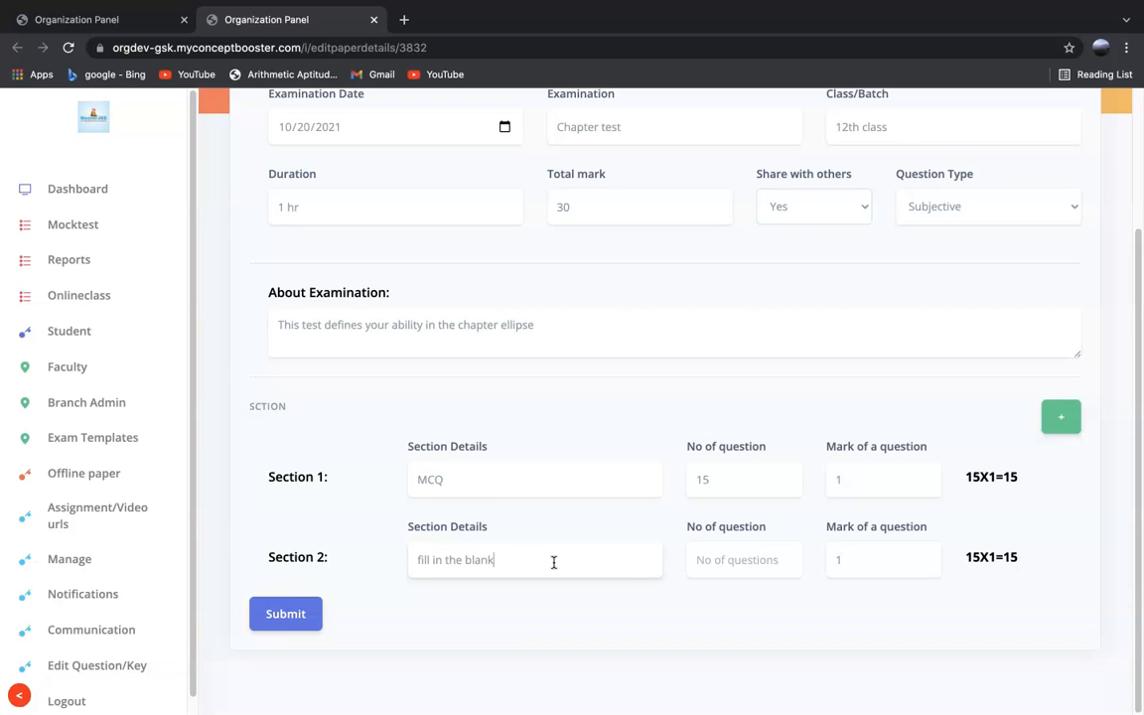
left_click(757, 559)
type("15")
left_click(875, 562)
type("1")
left_click(1014, 589)
- Review and submit the edited paper details, then close the editing page to return to the paper list
scroll(822, 550, "up", 2)
scroll(646, 596, "down", 2)
left_click(296, 614)
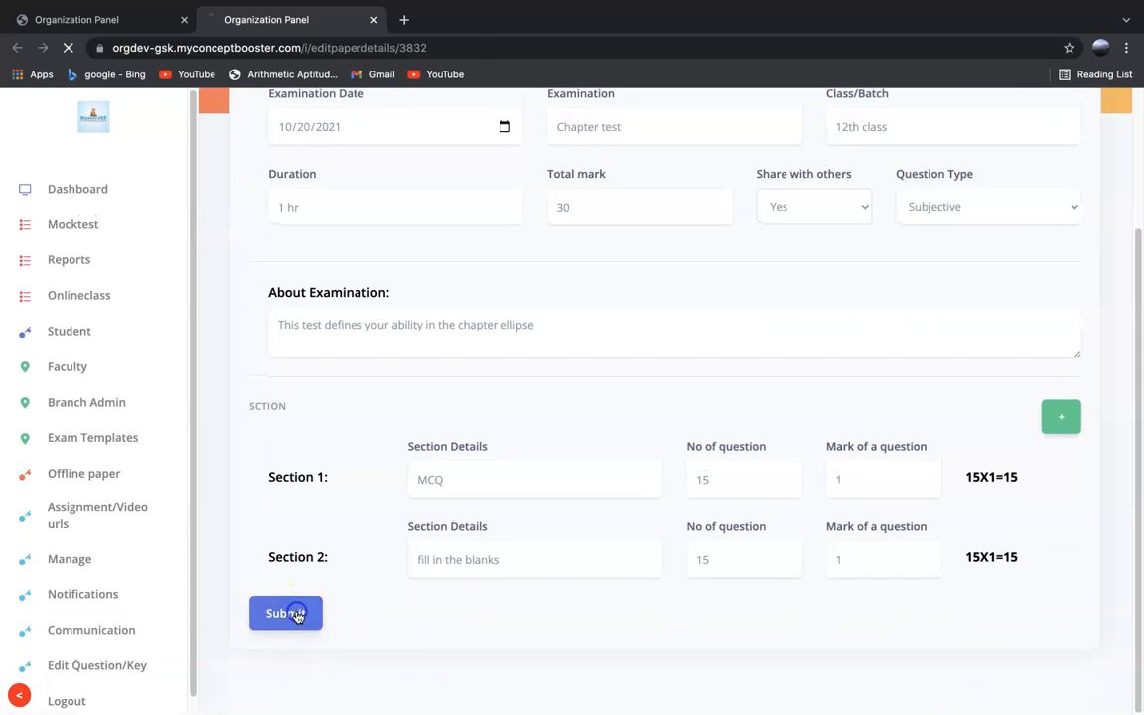
left_click(680, 442)
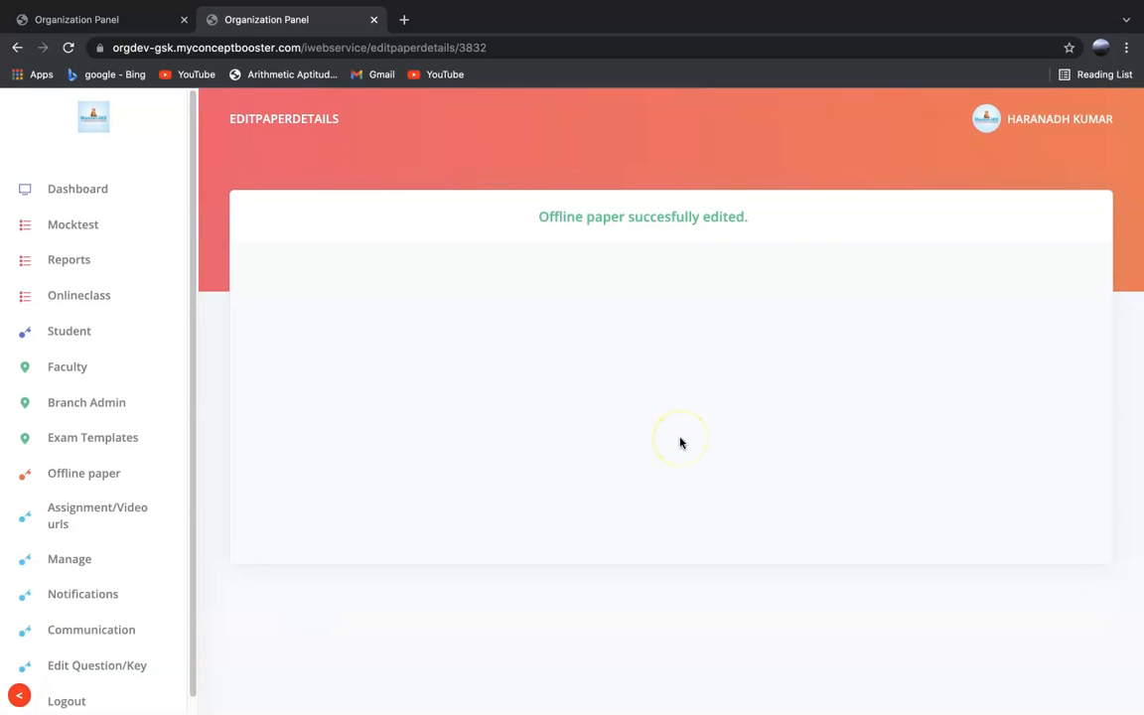
left_click(730, 230)
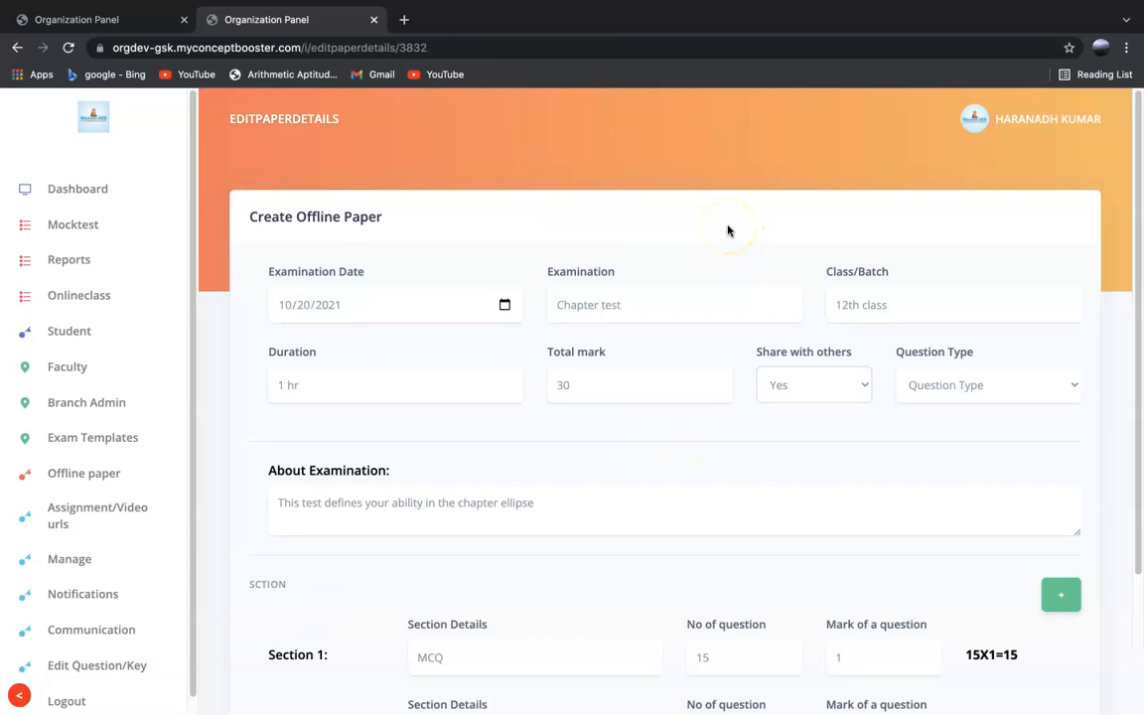
scroll(661, 372, "down", 3)
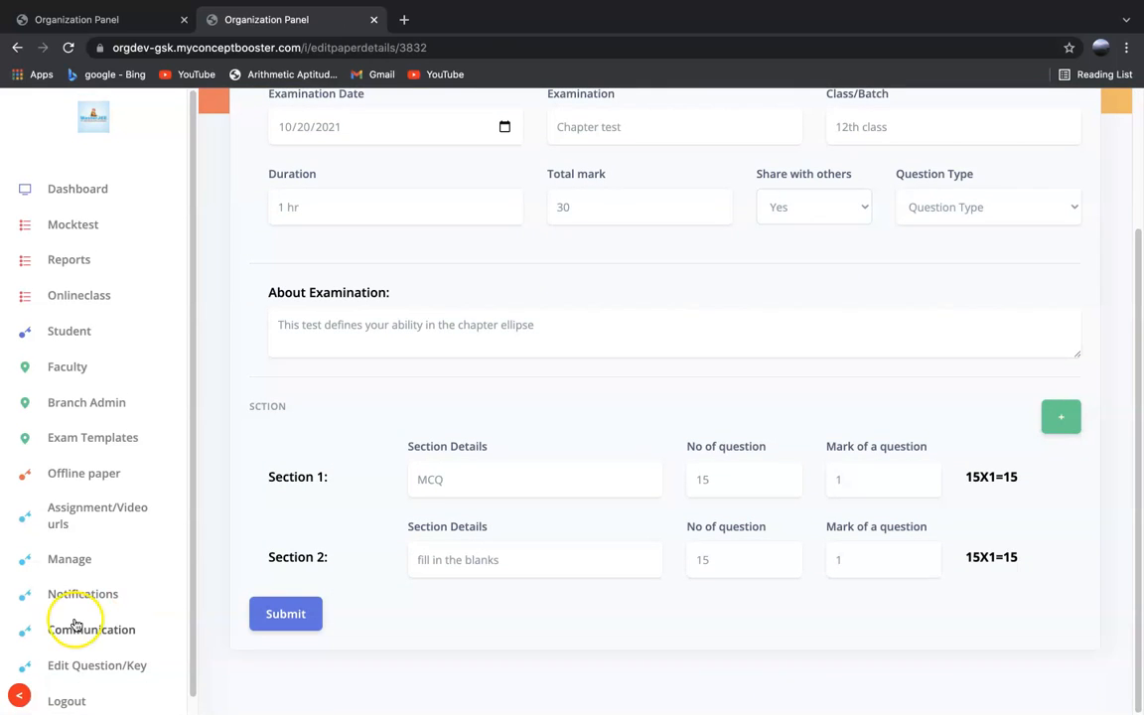
key("super+w")
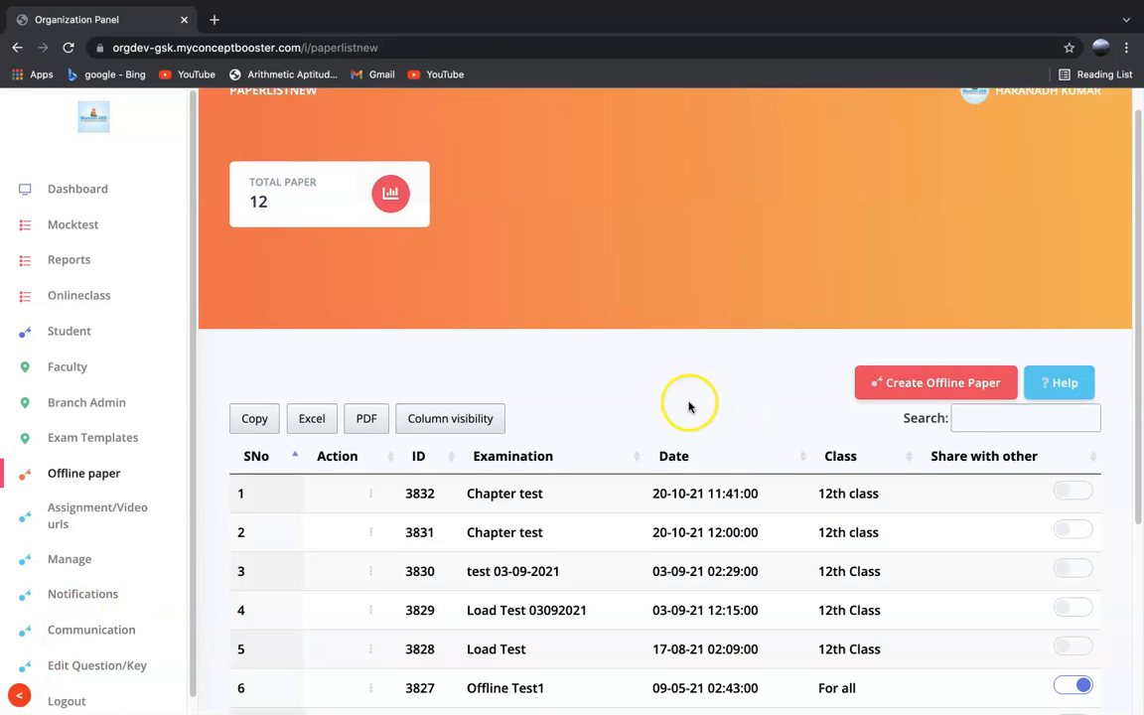
- Open manual question selection for the newest Chapter test paper (ID 3832)
scroll(658, 384, "down", 1)
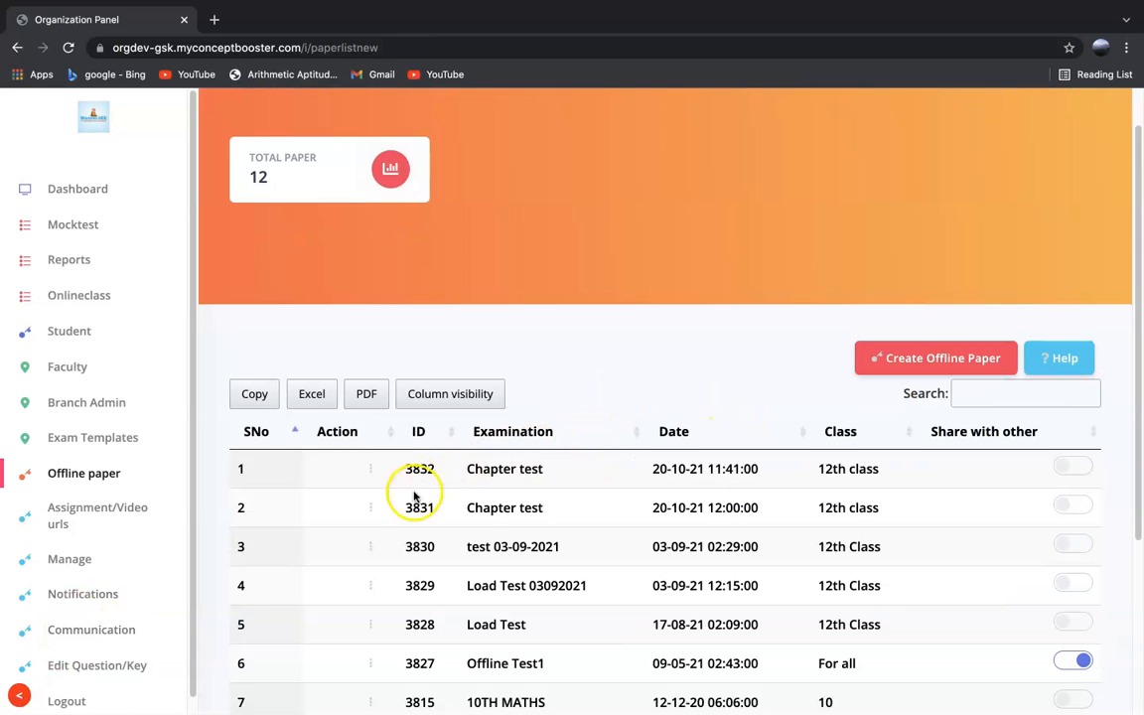
left_click(370, 470)
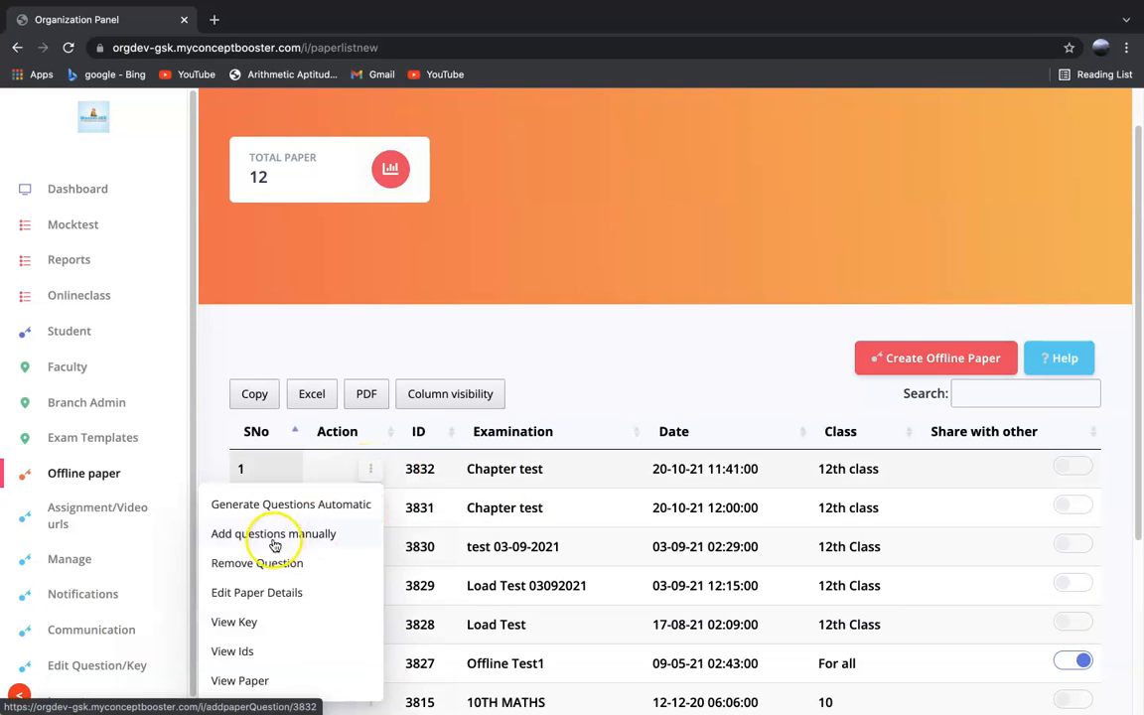
scroll(331, 541, "down", 2)
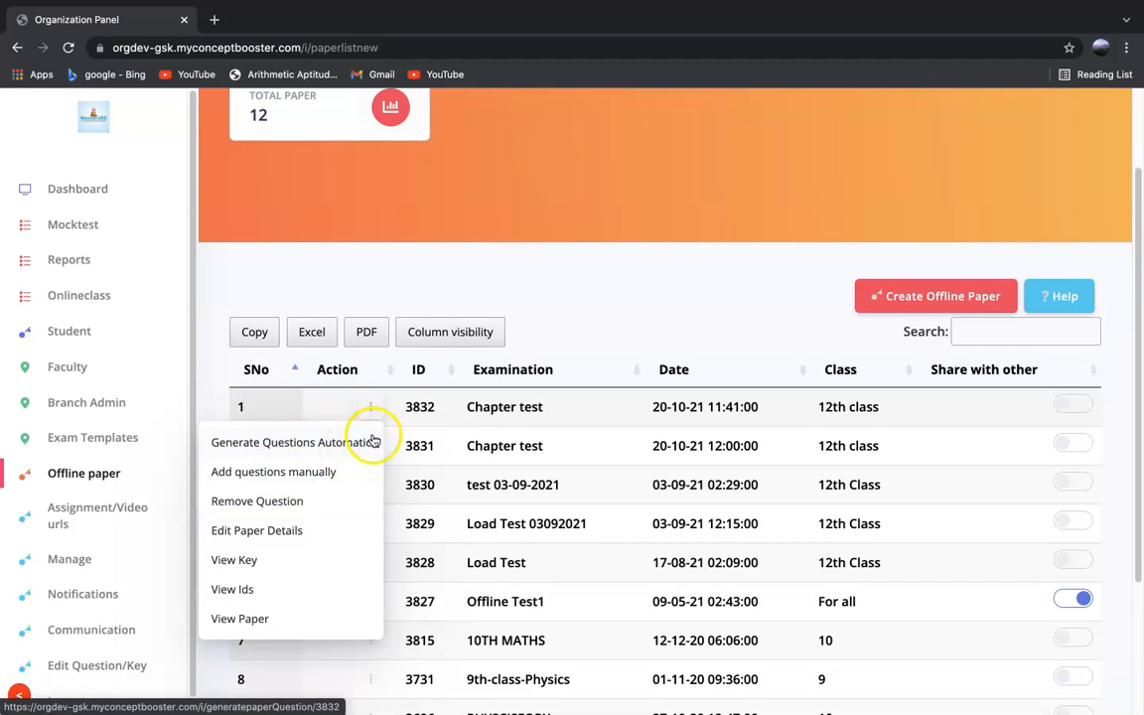
left_click(329, 475)
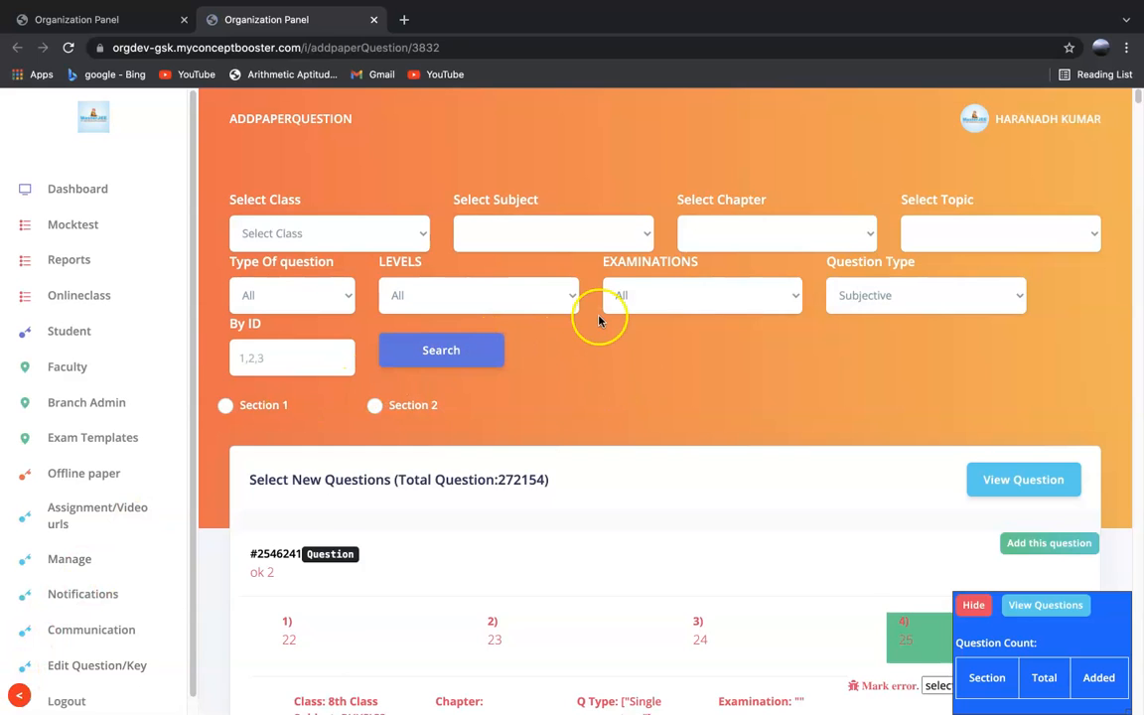
- Set the question filters to 12th Class, MATHS, Ellipse, TANGENTS AND NORMALS, Single answer type, EASY LEVEL-UNDERSTANDING, JEE MAINS and Objective
scroll(605, 328, "down", 1)
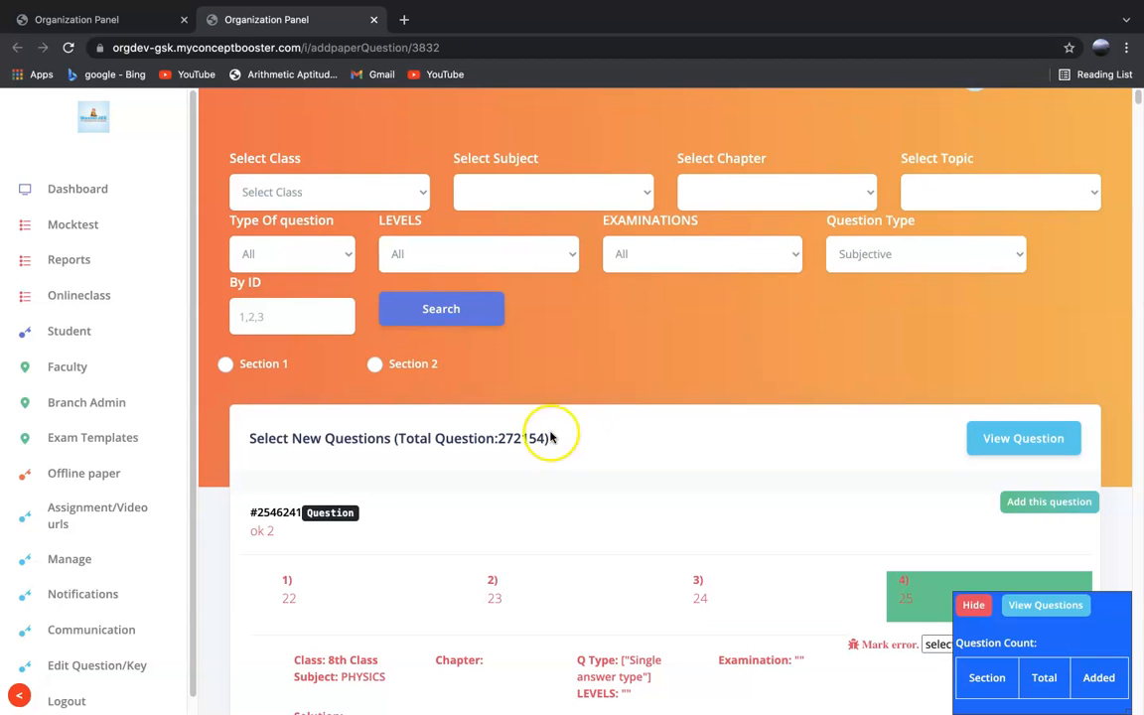
scroll(605, 404, "up", 1)
scroll(490, 418, "down", 1)
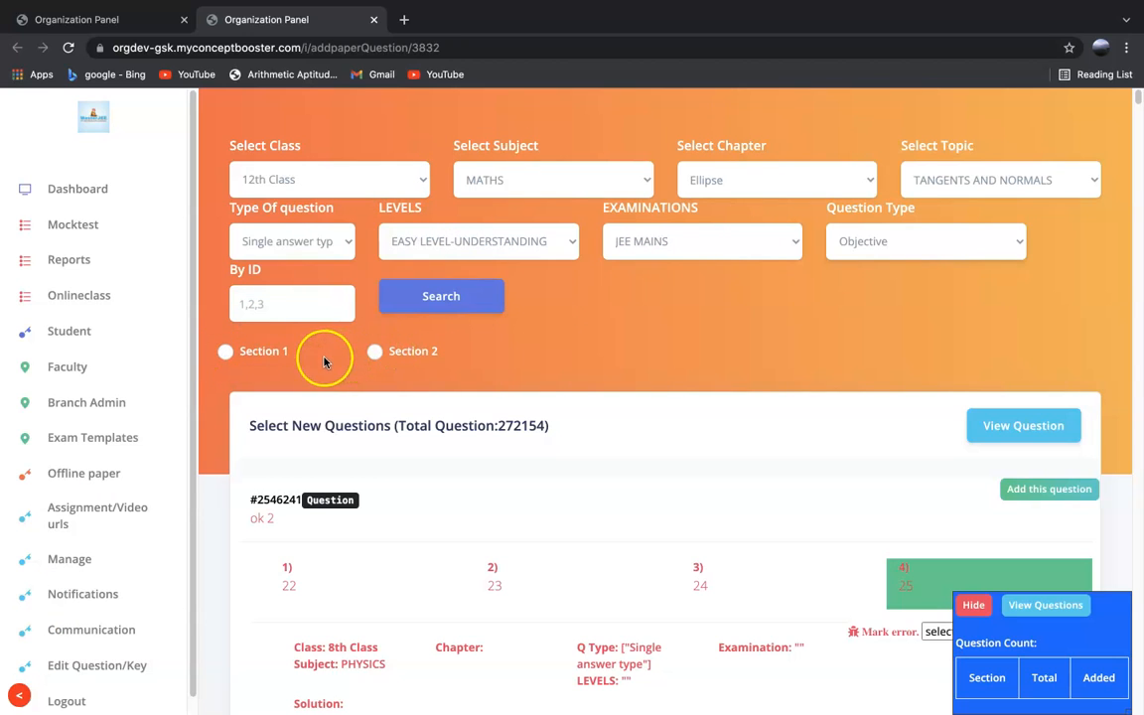
scroll(298, 347, "down", 1)
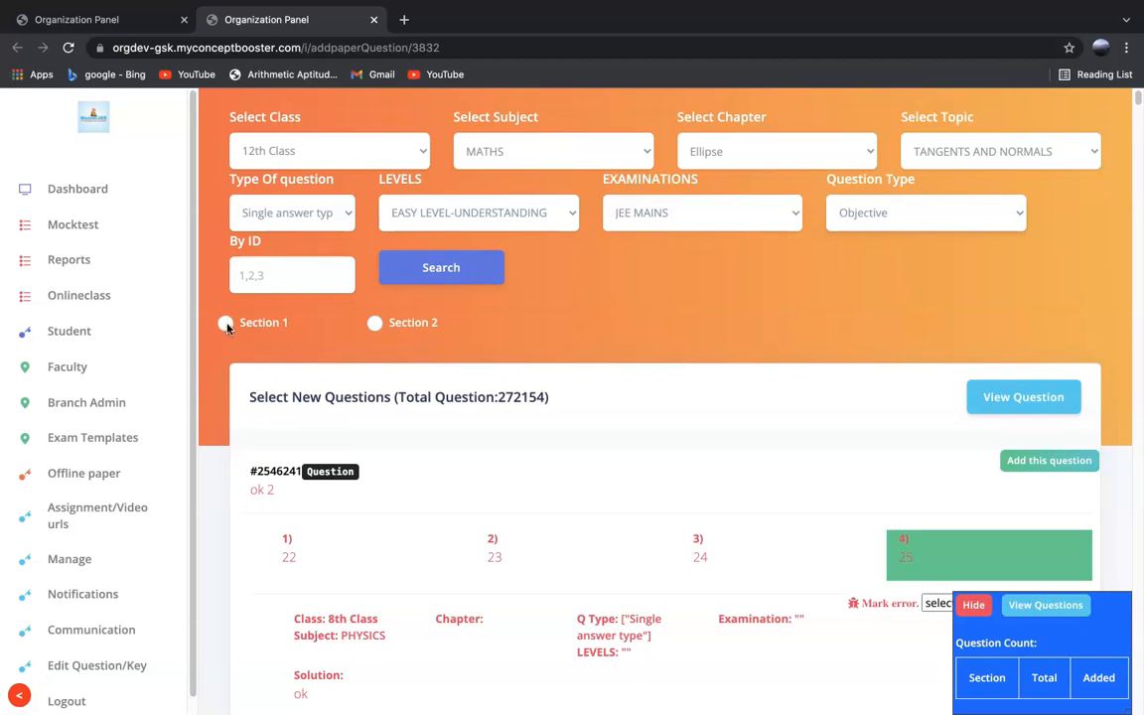
- Choose Section 1 as the target section and search for questions with the chosen filters
left_click(225, 324)
left_click(395, 325)
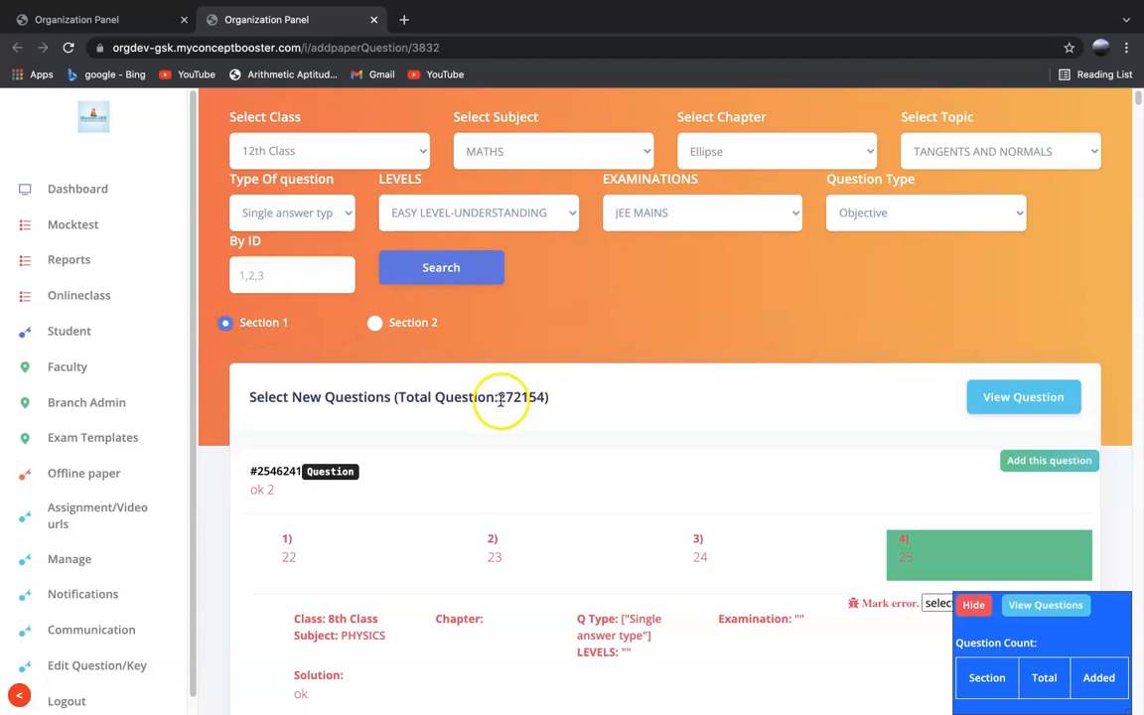
scroll(500, 400, "down", 1)
left_click(444, 274)
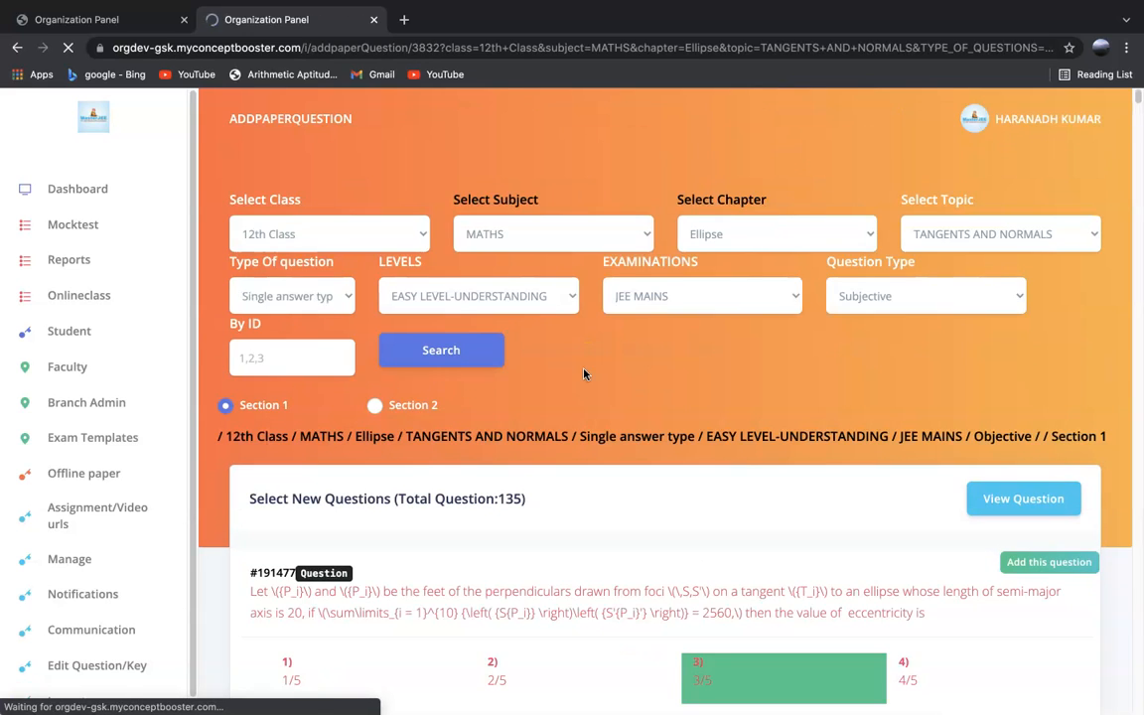
- Hide the question count box and look through the first matching ellipse questions
scroll(584, 374, "down", 3)
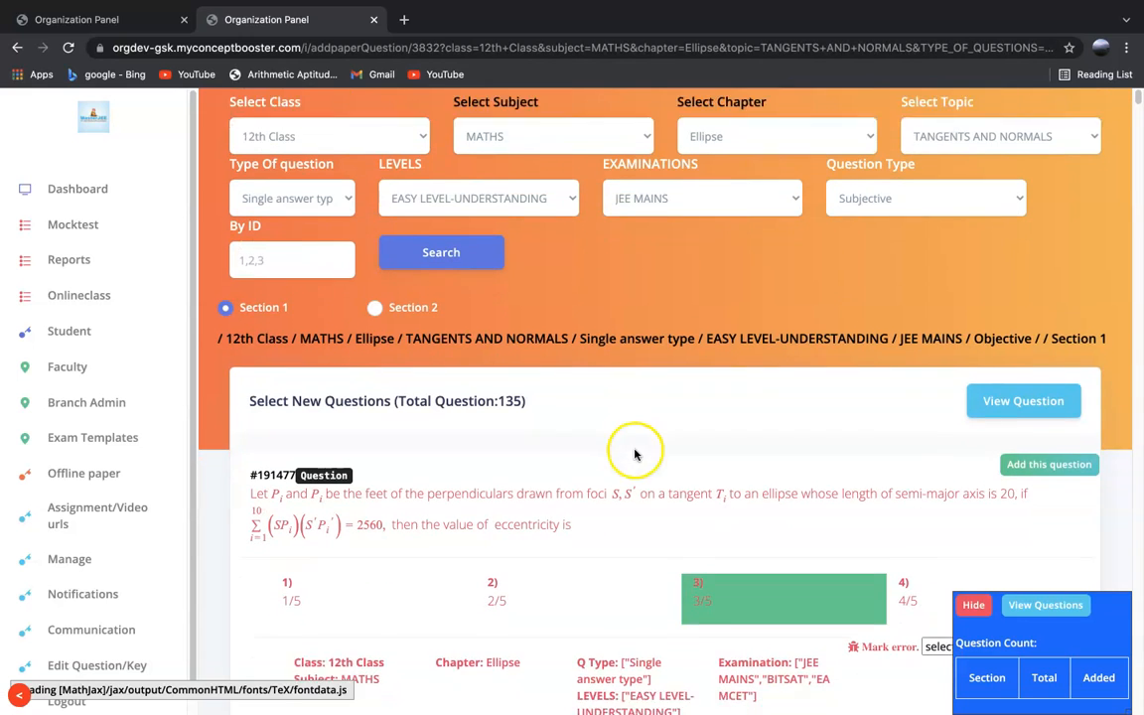
scroll(723, 259, "up", 2)
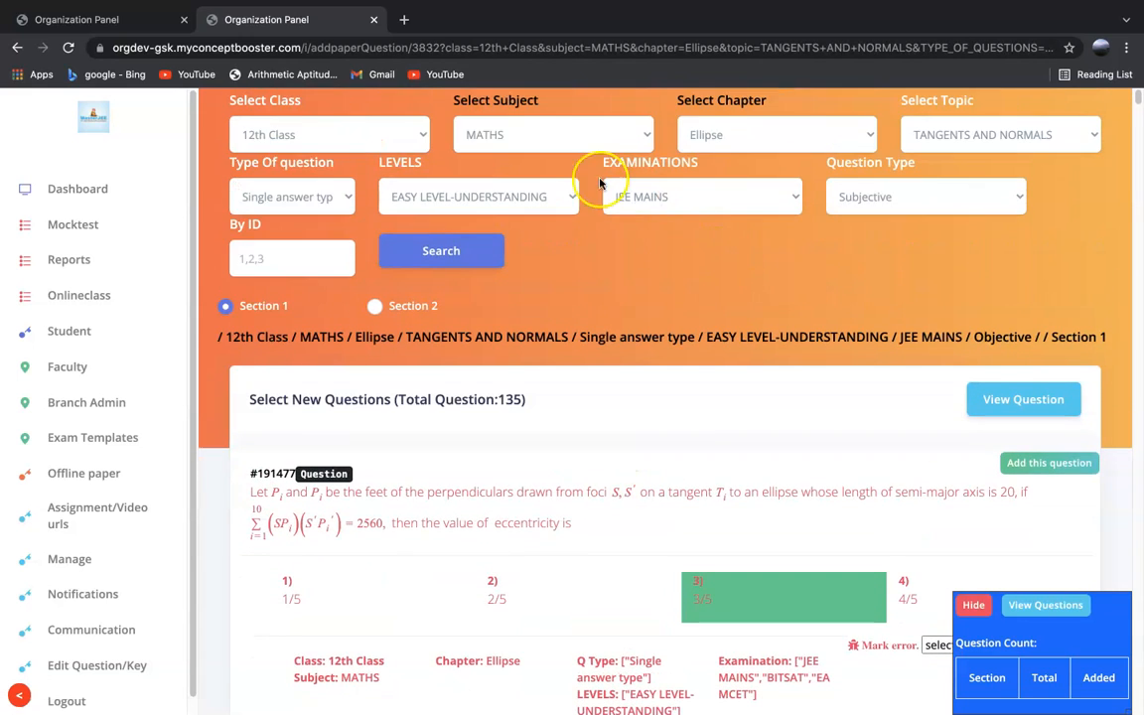
scroll(696, 338, "down", 5)
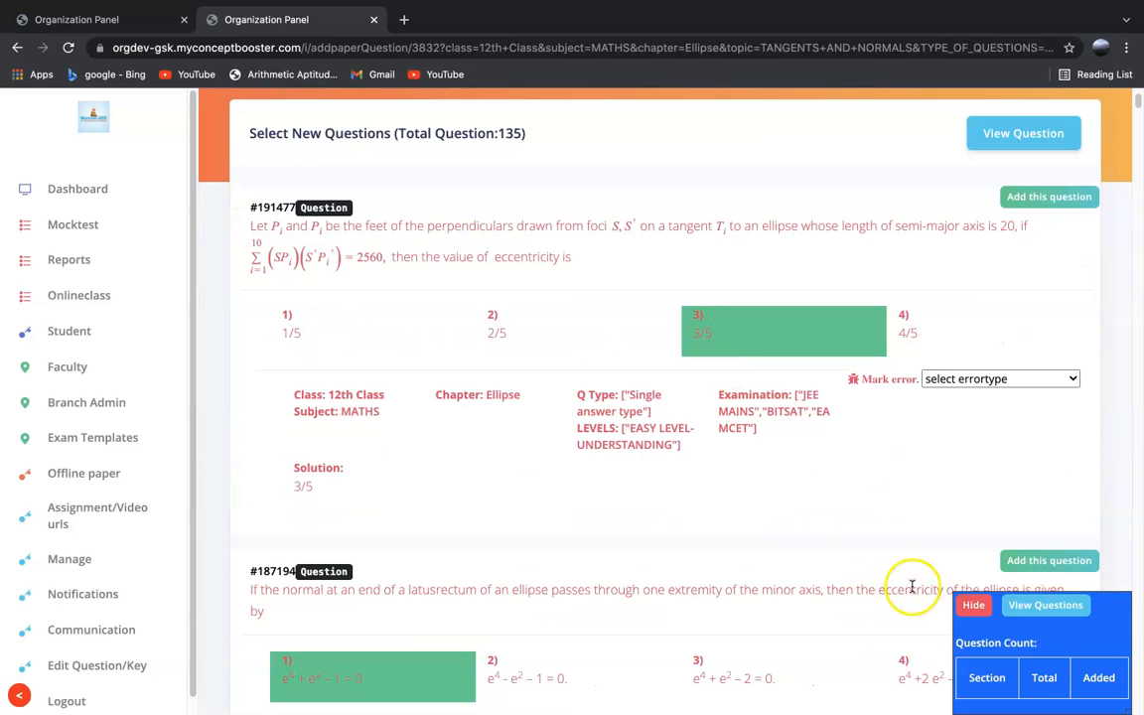
left_click(973, 606)
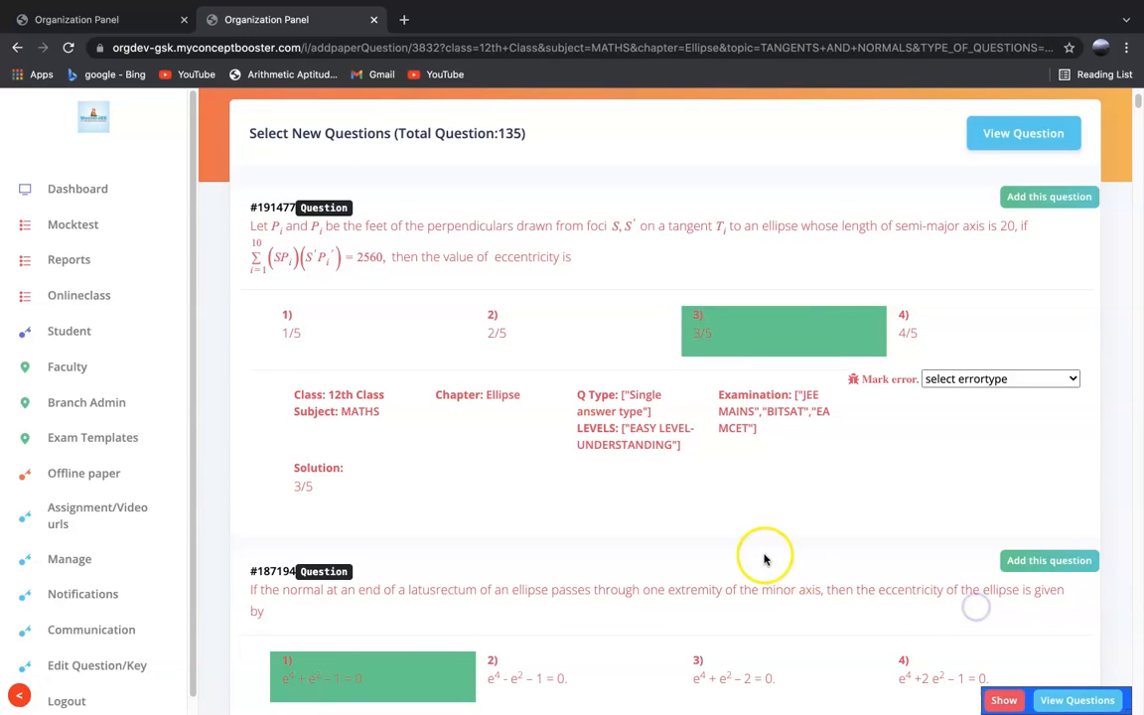
scroll(656, 398, "up", 1)
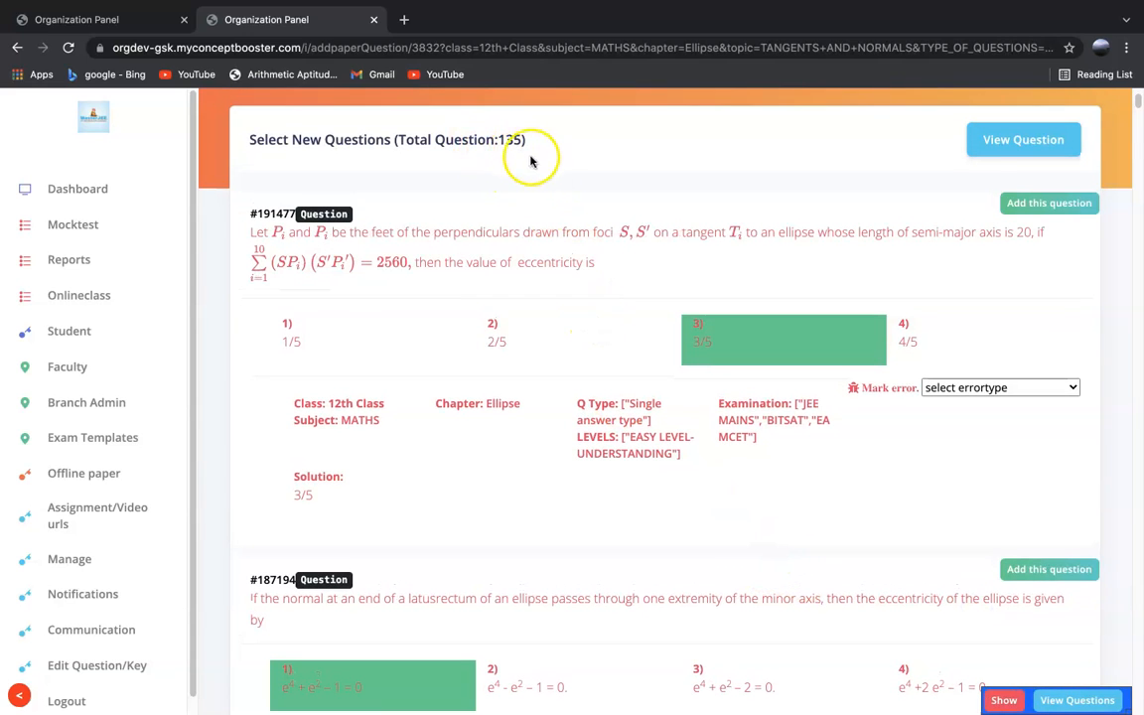
scroll(535, 164, "down", 1)
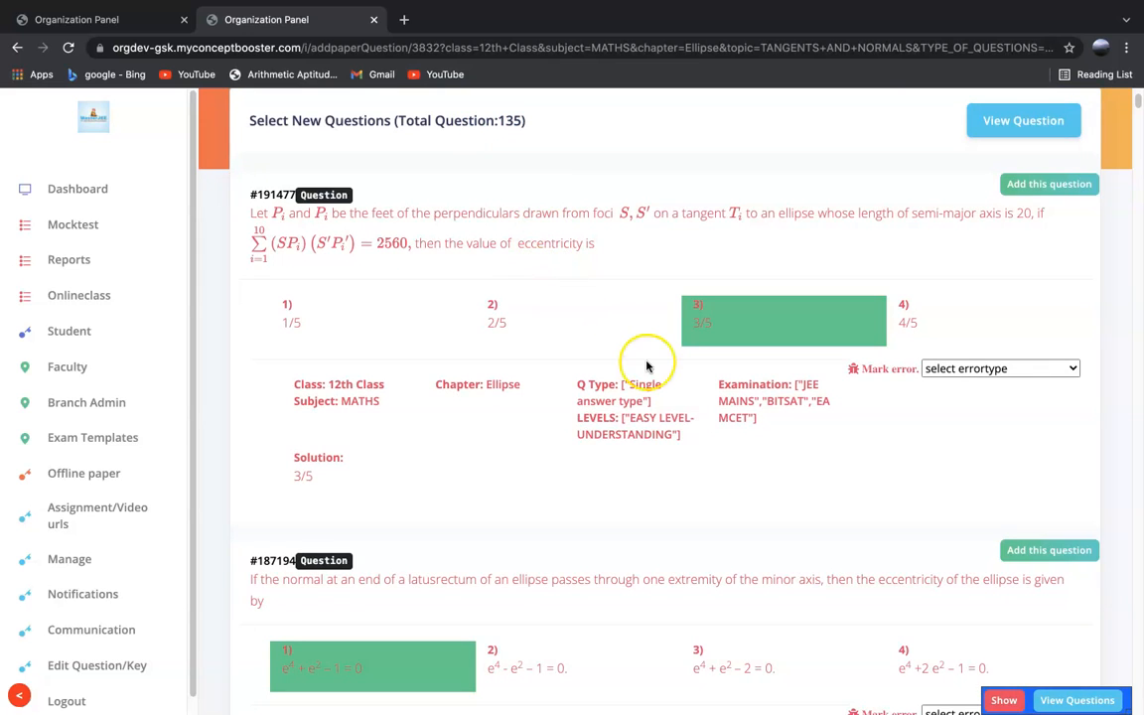
scroll(647, 365, "up", 1)
scroll(647, 365, "down", 1)
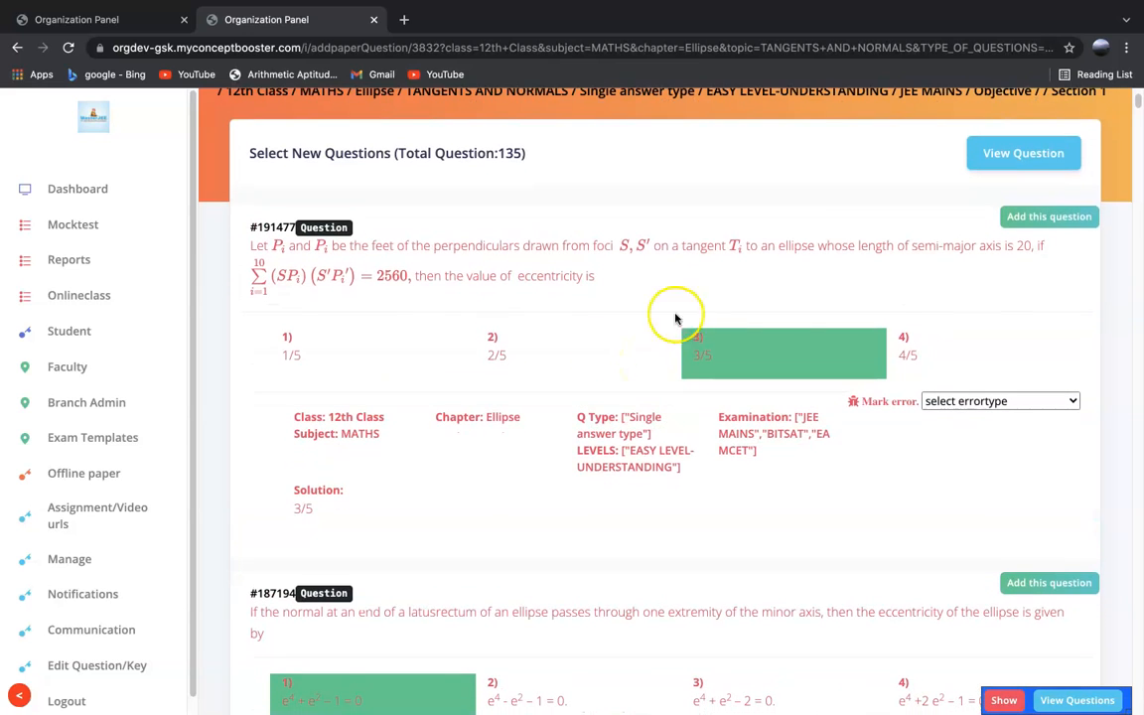
- Add six of the listed ellipse questions to Section 1, including #191477, #187185, #187183, #174154 and #171735
left_click(1055, 216)
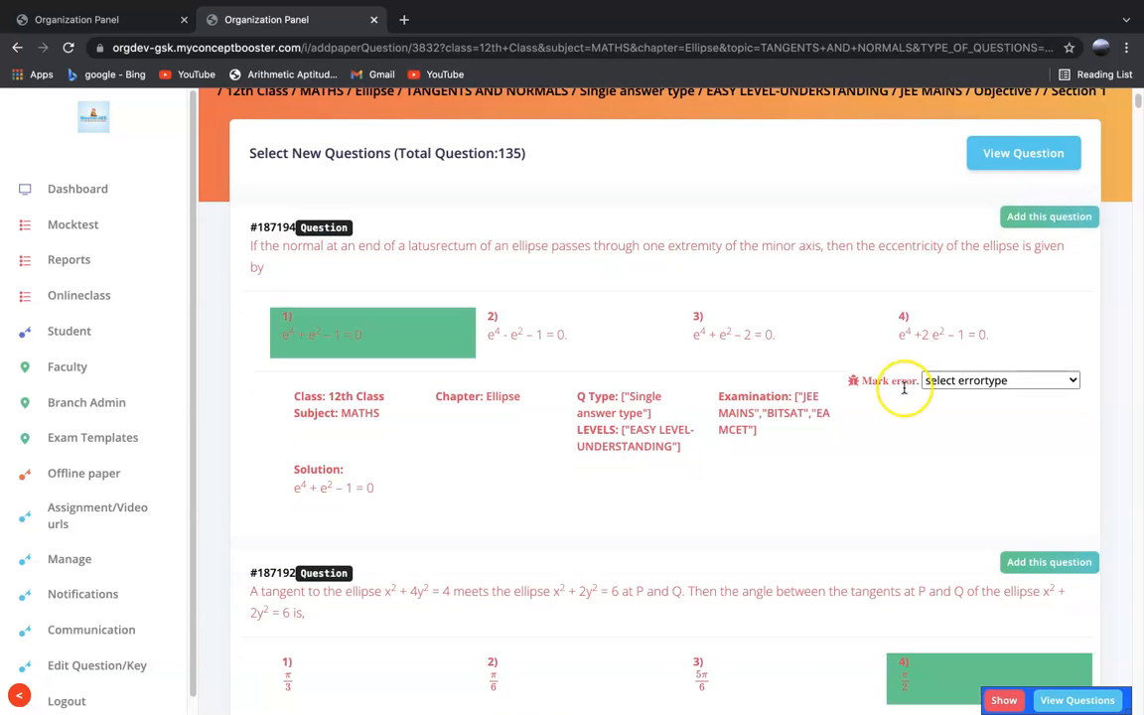
scroll(904, 389, "down", 5)
left_click(1064, 287)
scroll(804, 373, "down", 3)
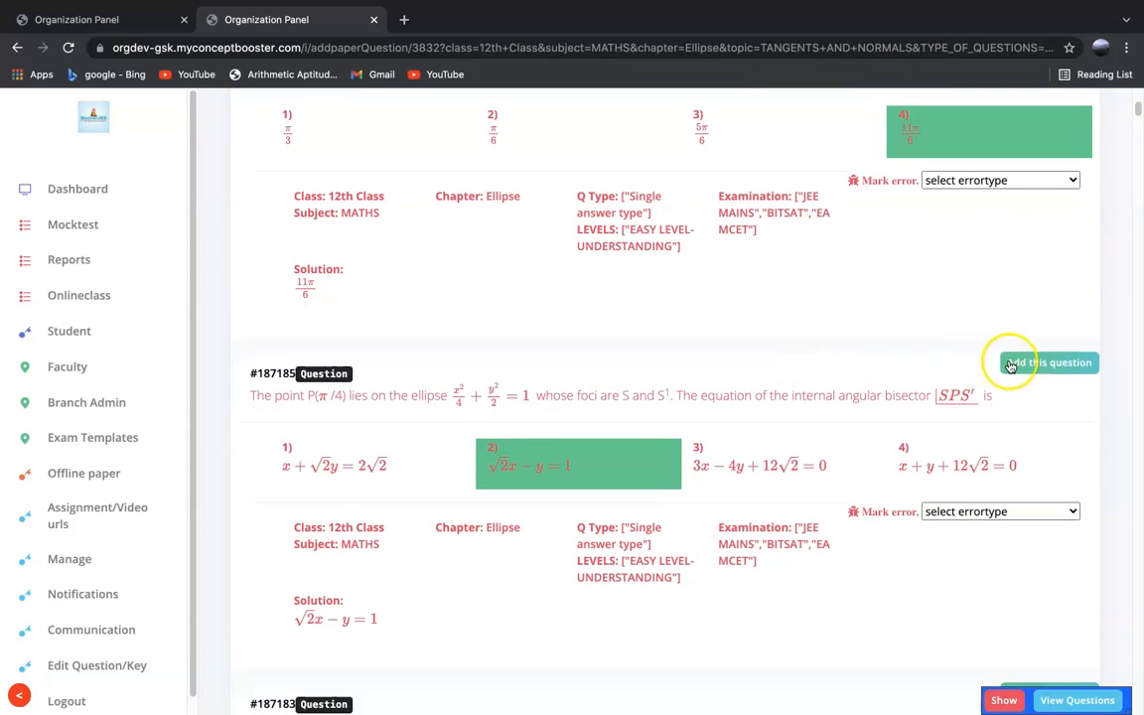
left_click(1026, 364)
scroll(843, 401, "down", 3)
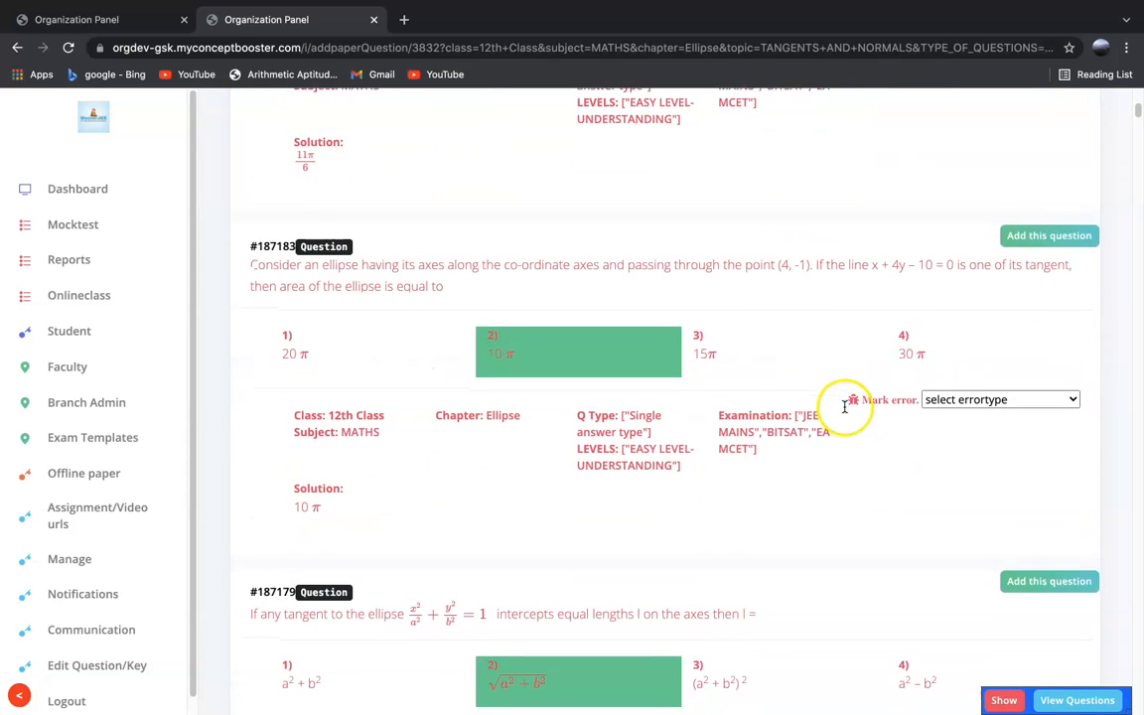
left_click(1068, 220)
scroll(831, 327, "down", 3)
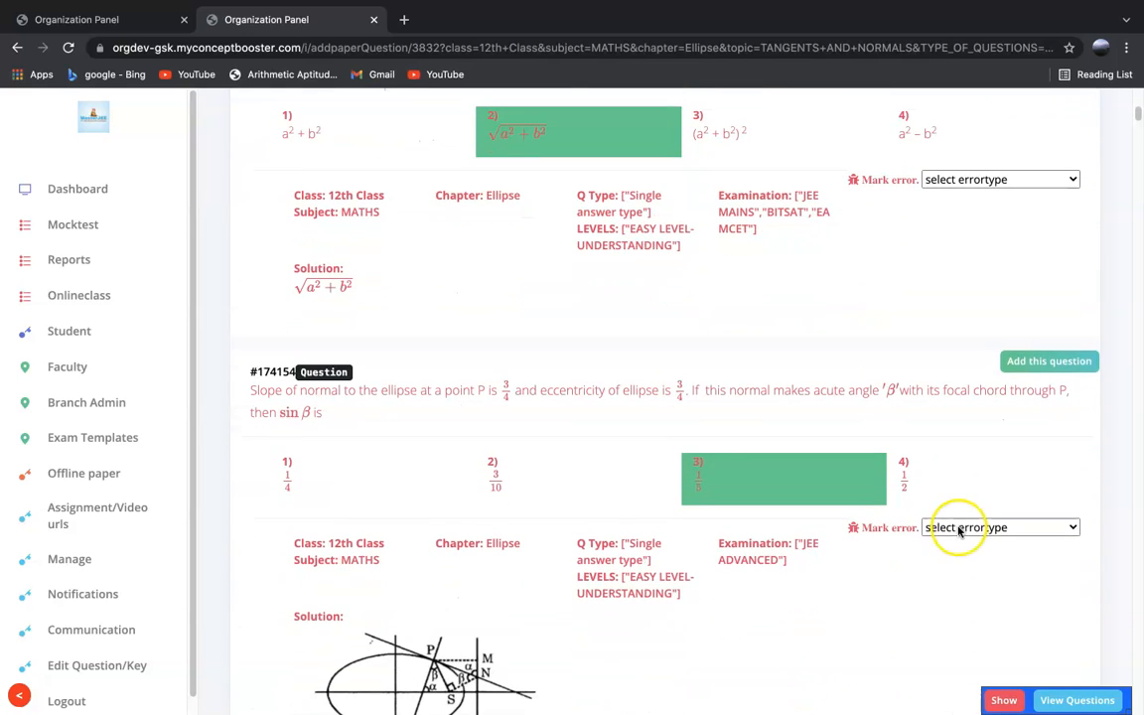
left_click(1047, 353)
scroll(939, 440, "down", 2)
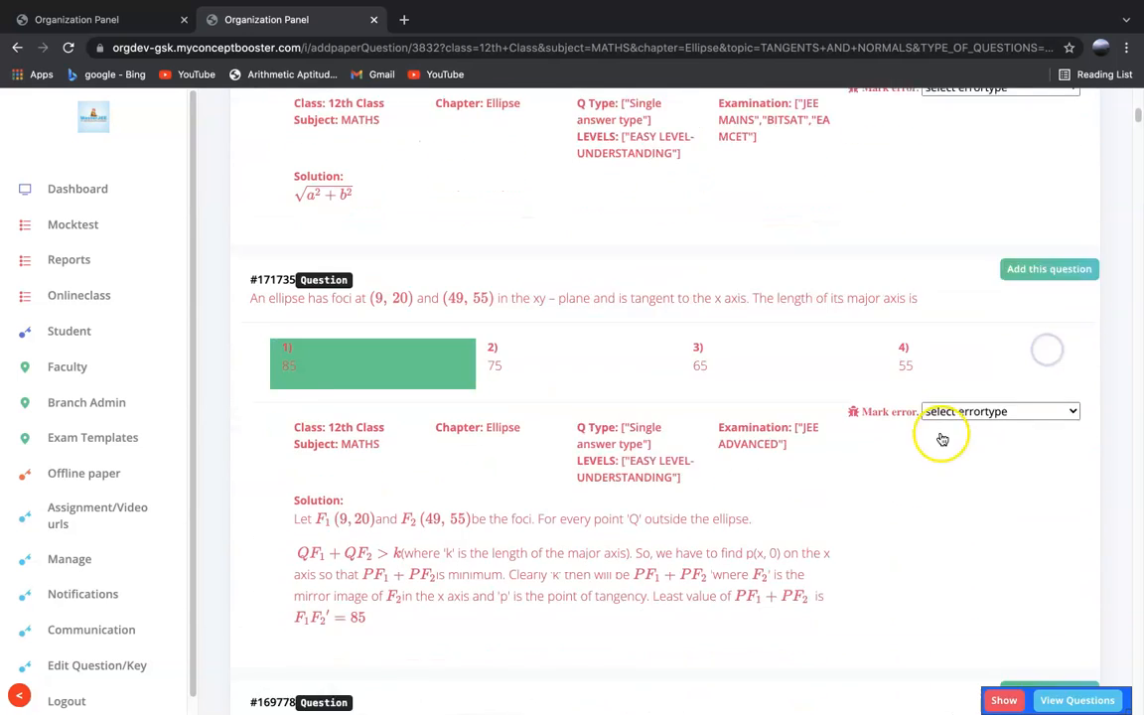
left_click(1043, 210)
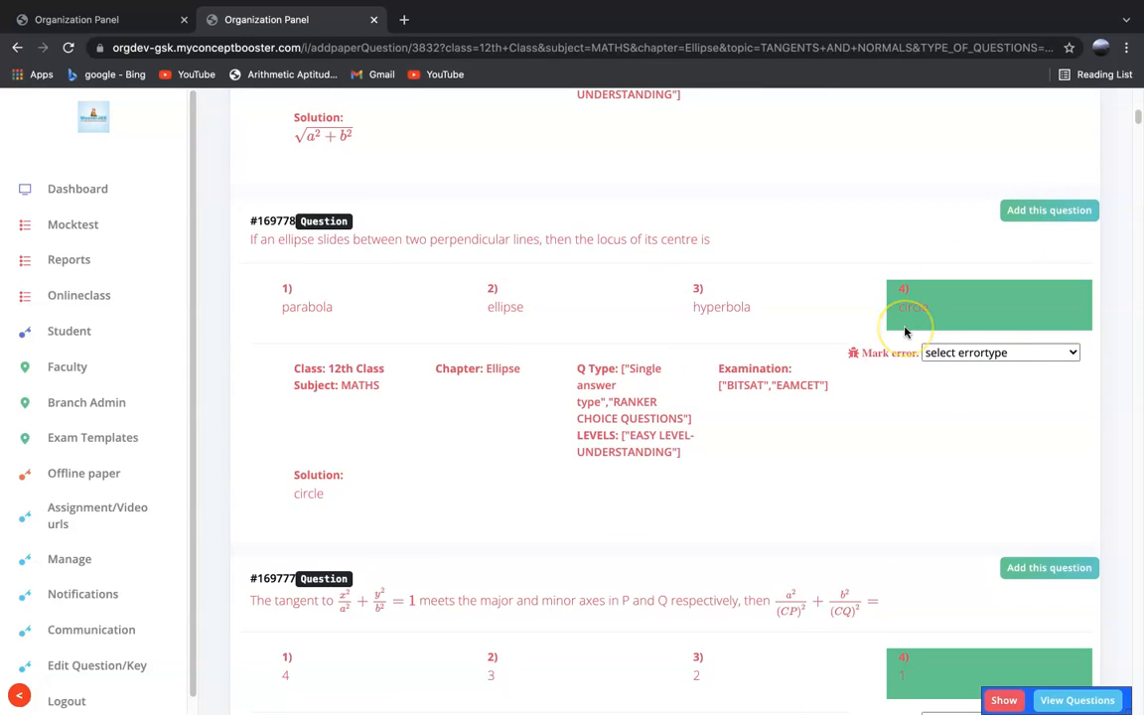
- Add ellipse questions #169777, #155638, #155630, #155617 and #155603 to Section 1
scroll(904, 332, "down", 2)
left_click(1039, 443)
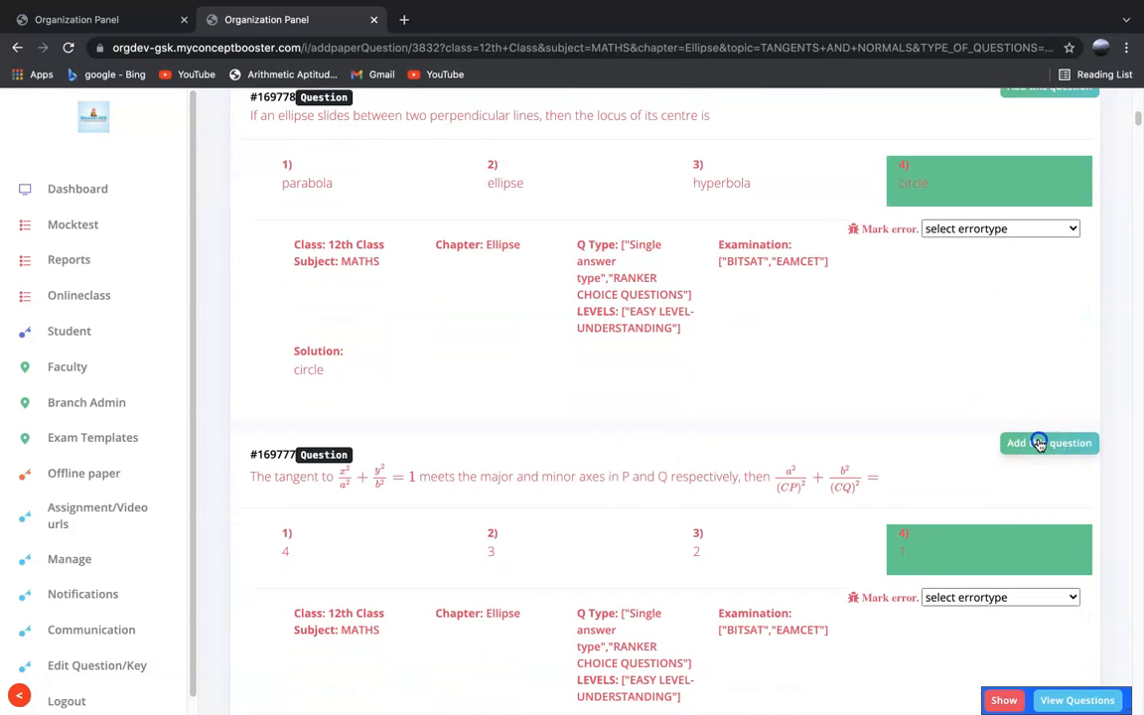
scroll(861, 414, "down", 4)
left_click(1037, 581)
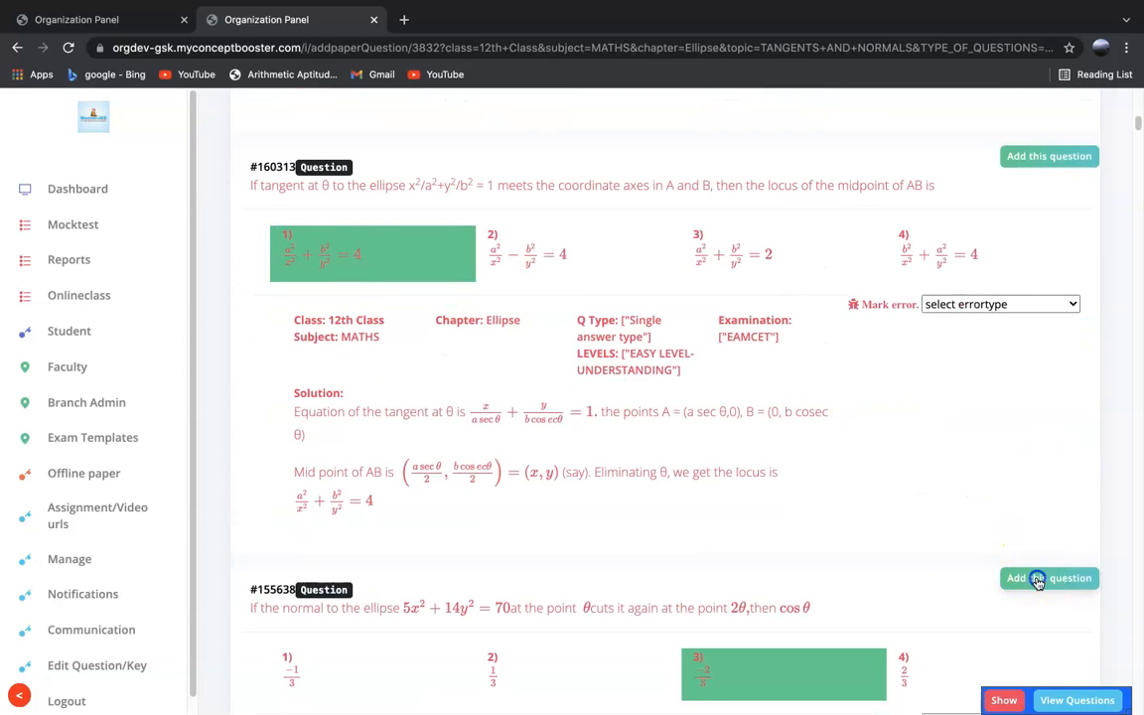
scroll(791, 447, "down", 5)
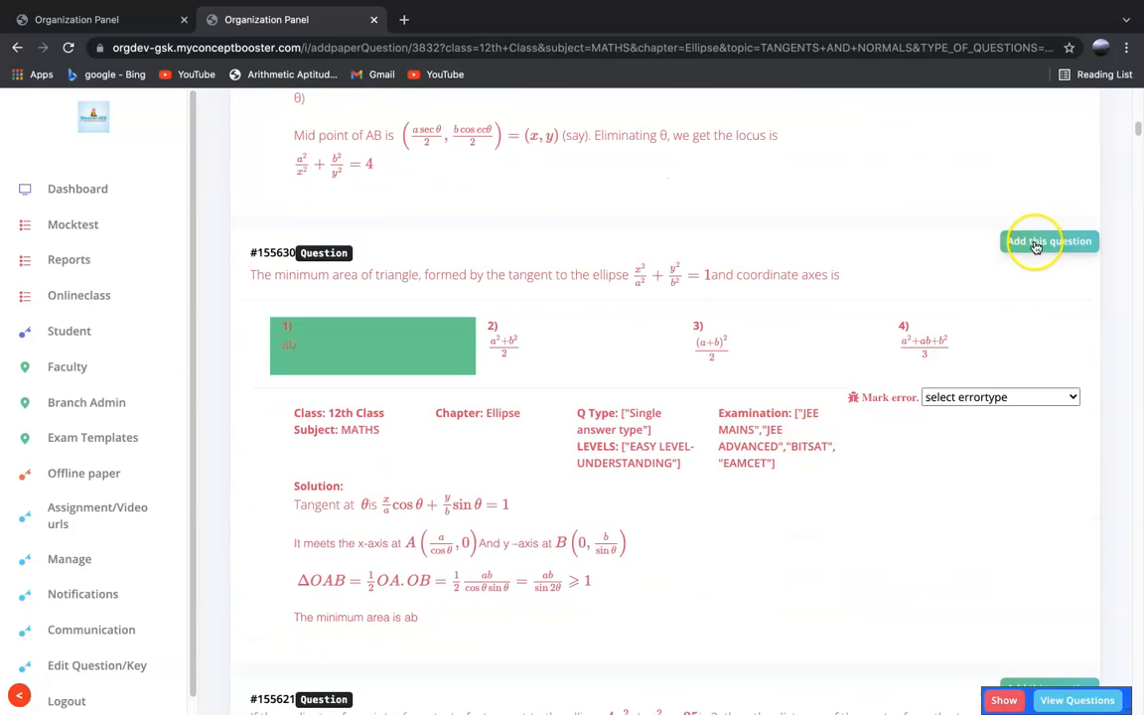
left_click(1039, 245)
scroll(902, 317, "down", 3)
left_click(1039, 411)
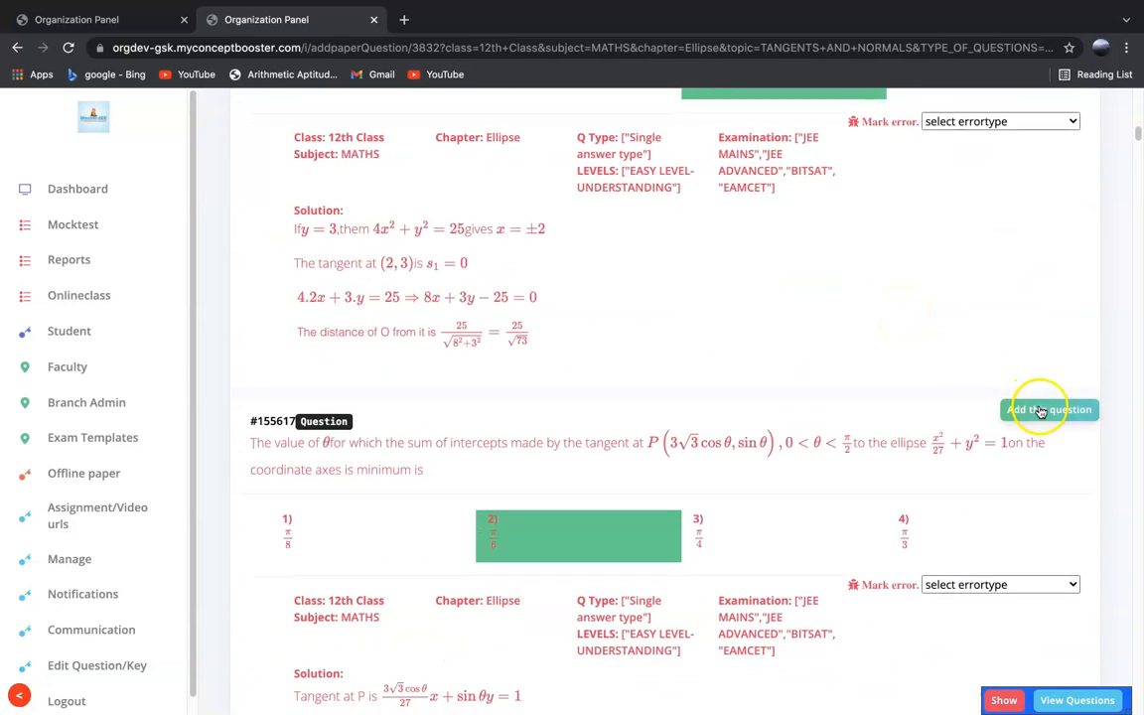
scroll(934, 442, "down", 5)
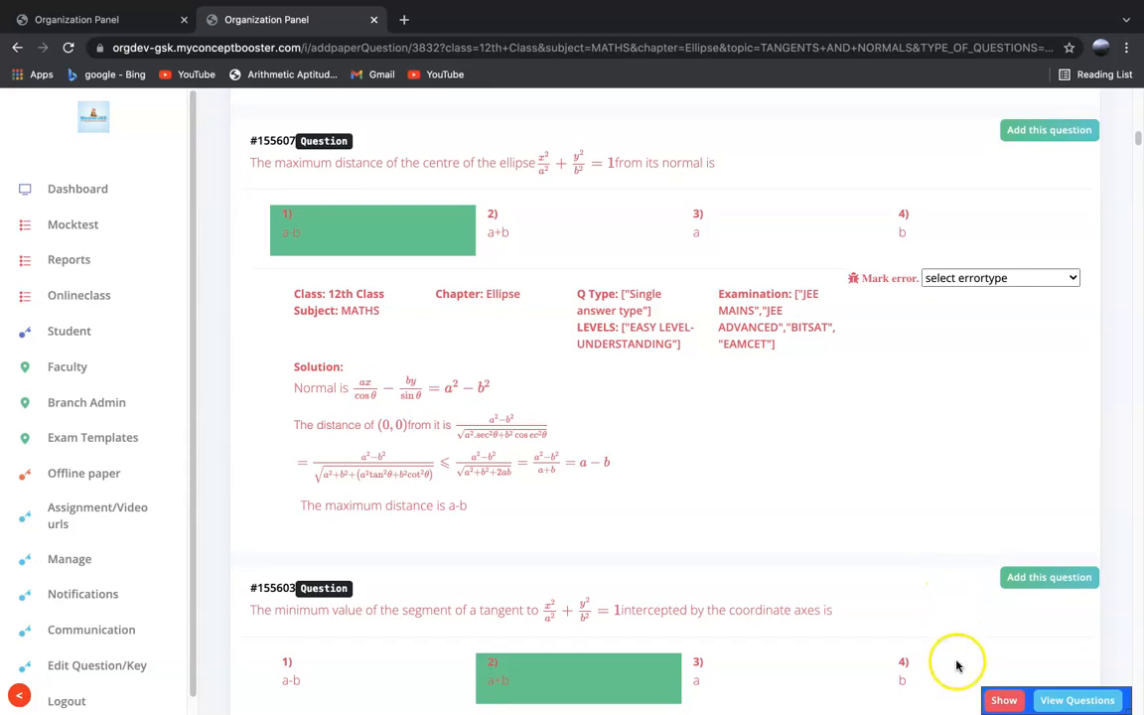
left_click(1024, 581)
- Check how many questions have been added to Section 1, and hide the question count box
scroll(1024, 626, "up", 5)
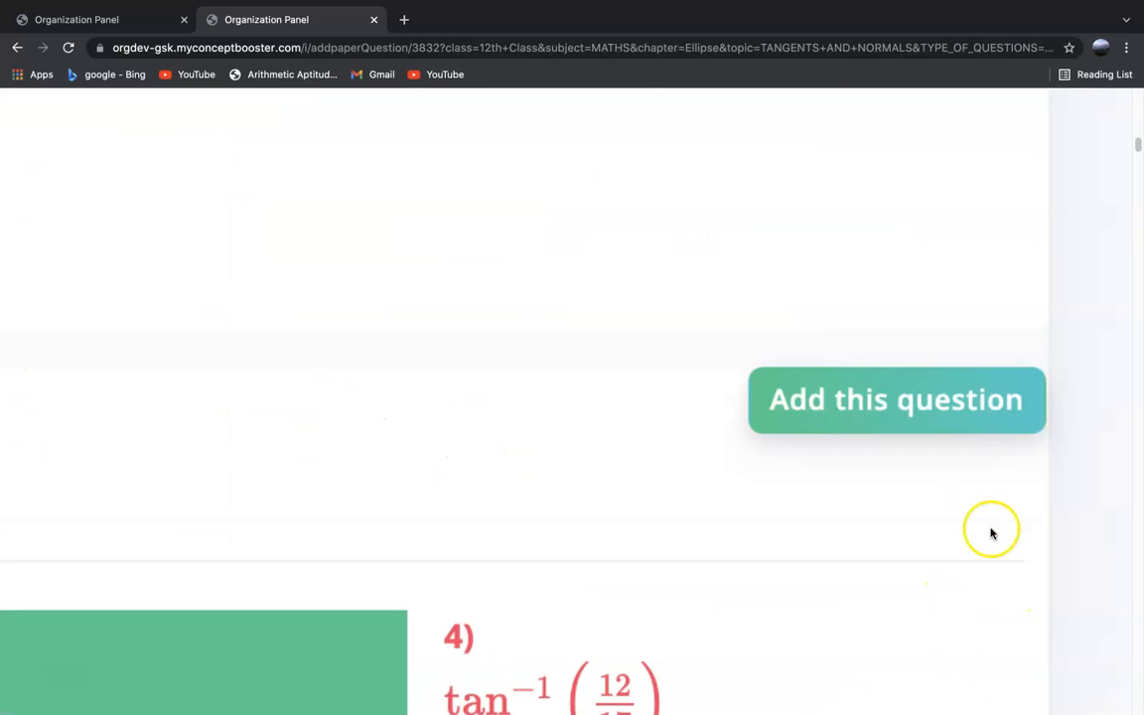
scroll(991, 533, "down", 3)
scroll(1001, 684, "down", 3)
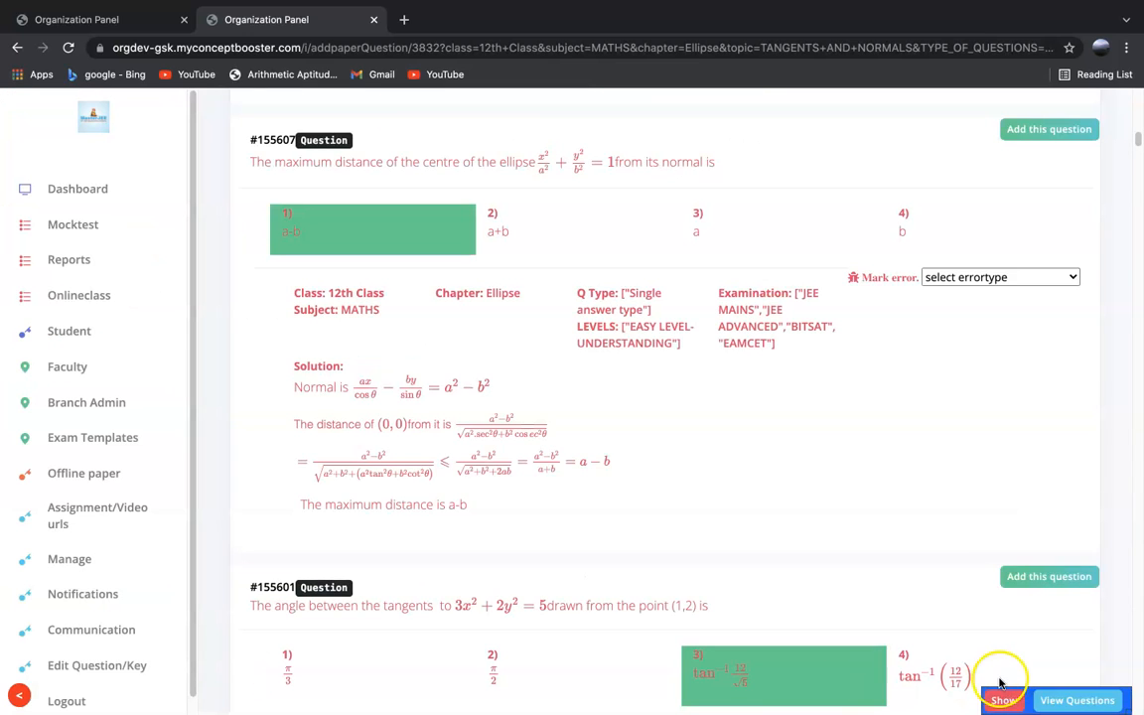
left_click(1006, 701)
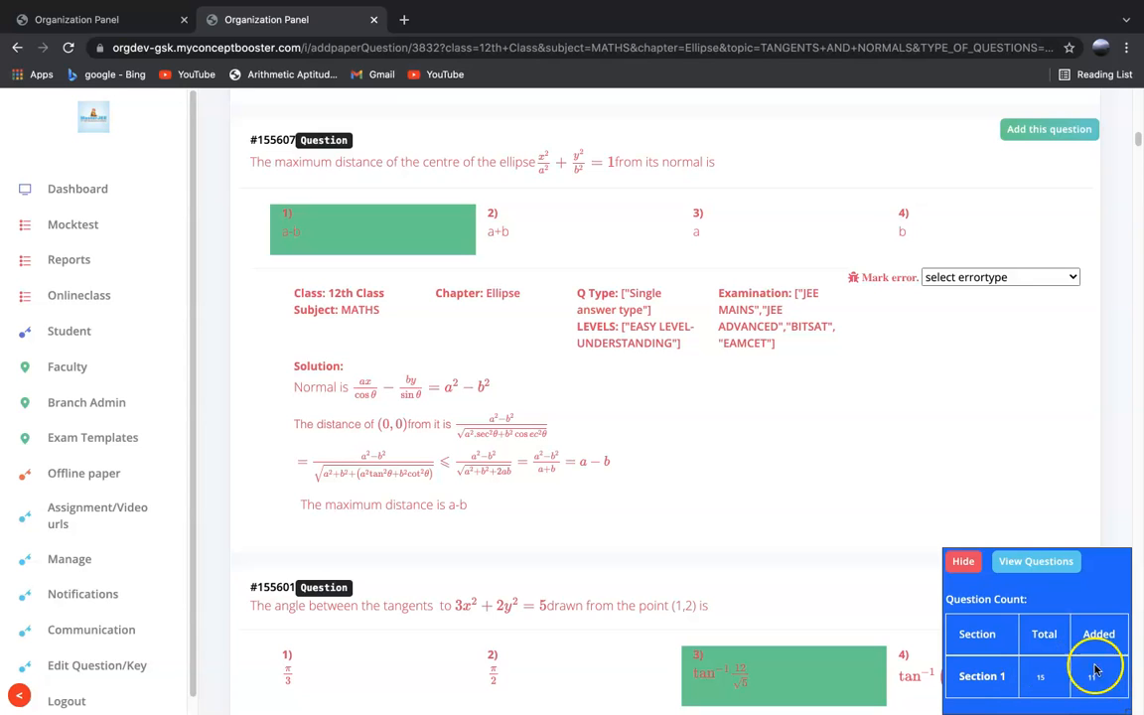
left_click(969, 568)
- Add ellipse questions #155601, #155578, #155575 and #155565 to Section 1 and check the section's question count
scroll(850, 535, "down", 3)
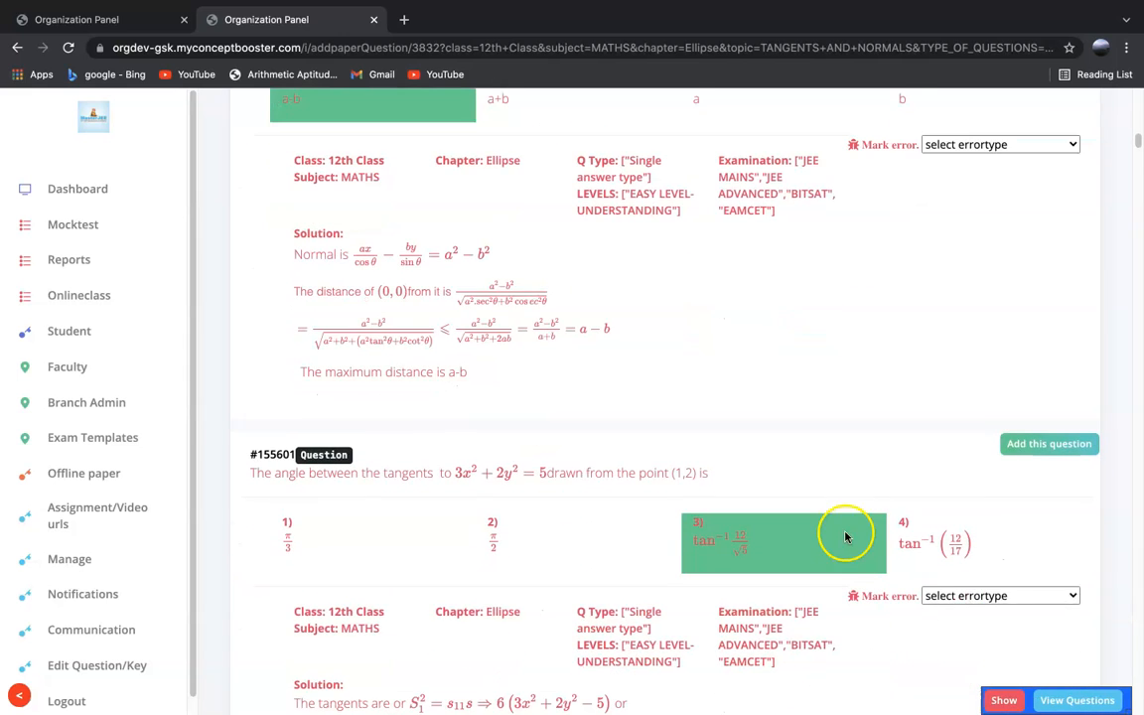
left_click(1020, 443)
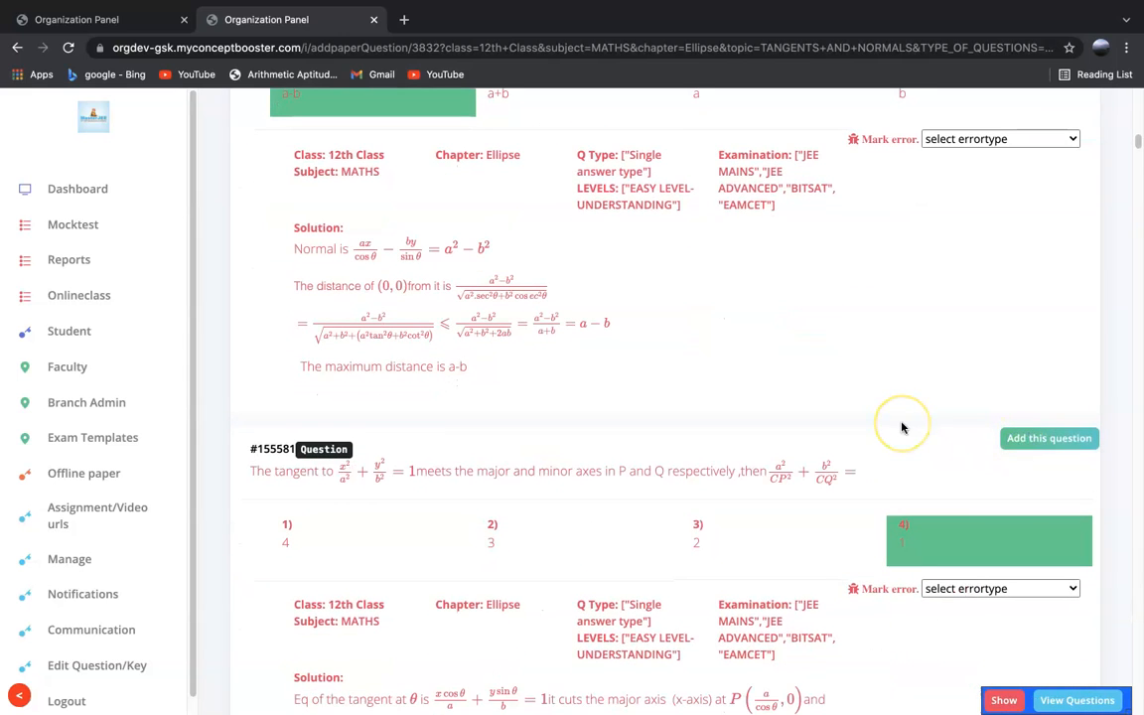
scroll(894, 437, "down", 5)
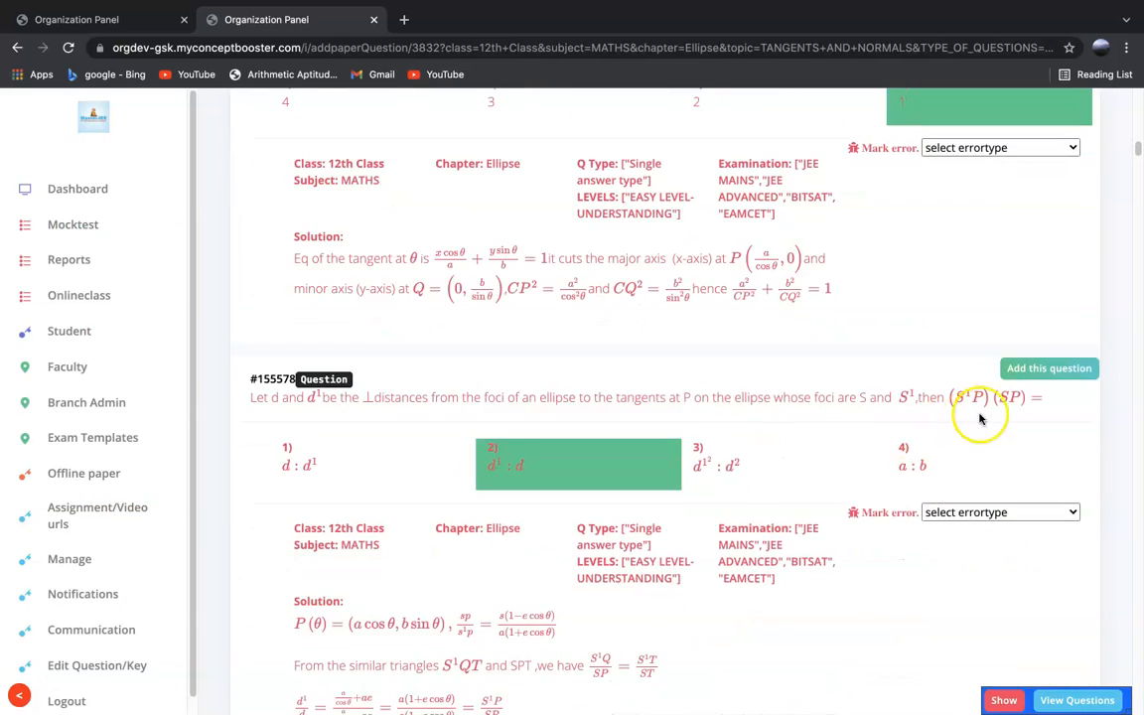
scroll(945, 447, "down", 4)
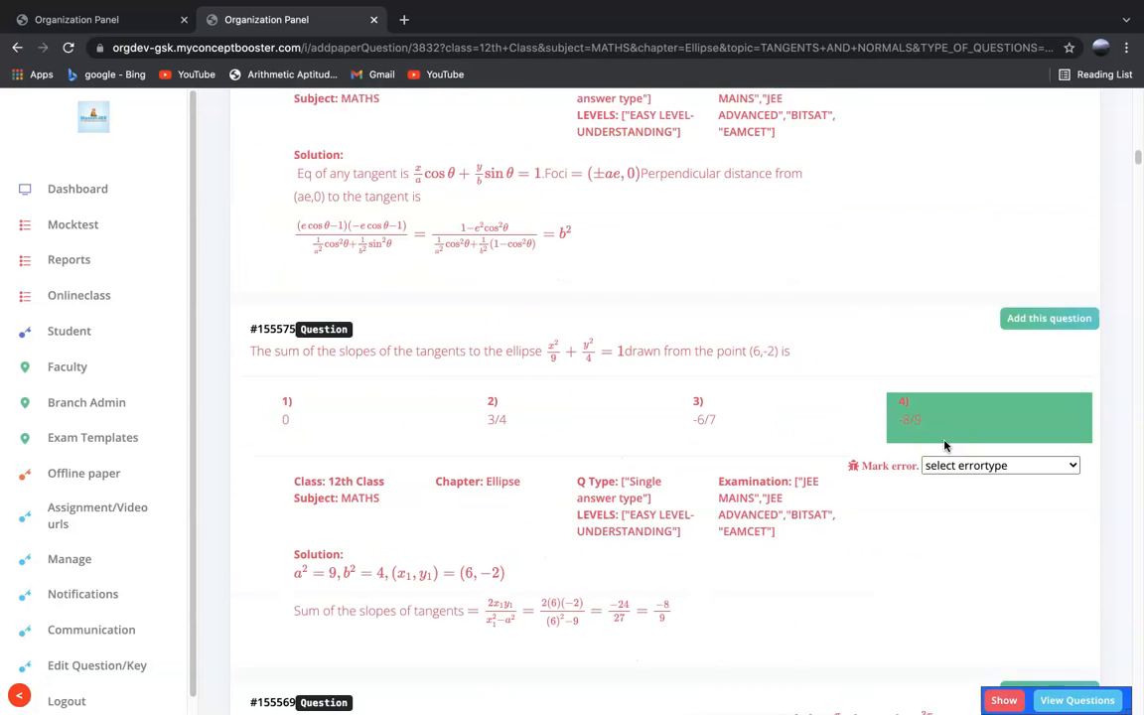
left_click(1053, 298)
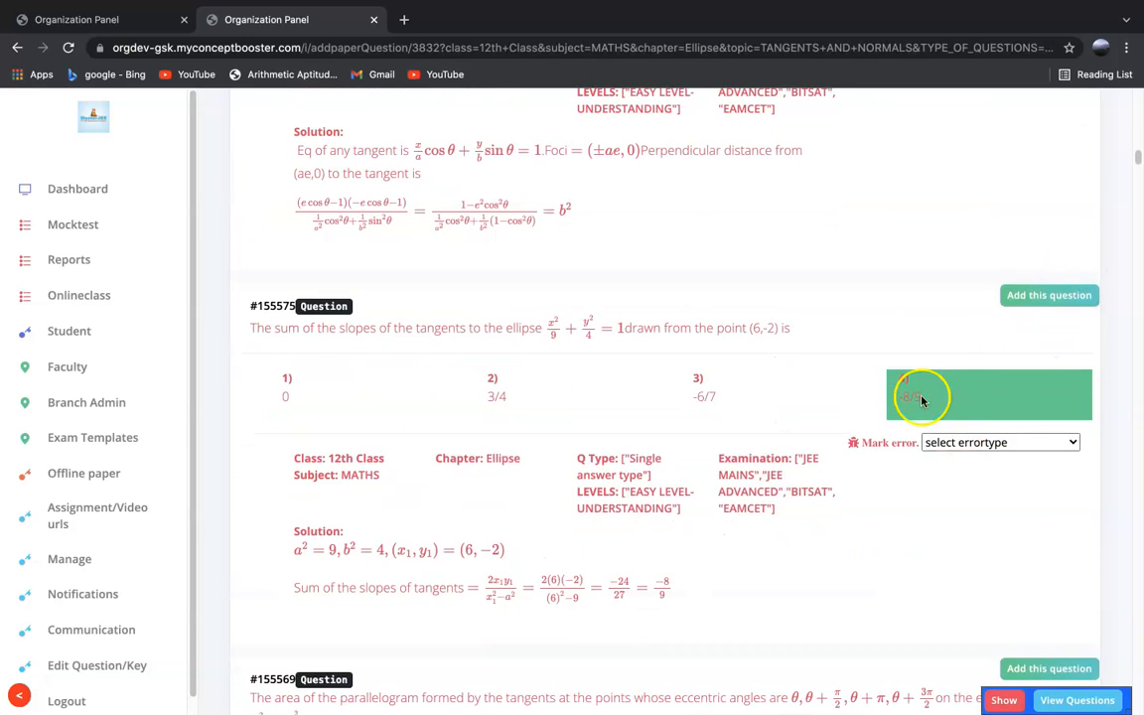
scroll(919, 395, "down", 3)
left_click(1047, 284)
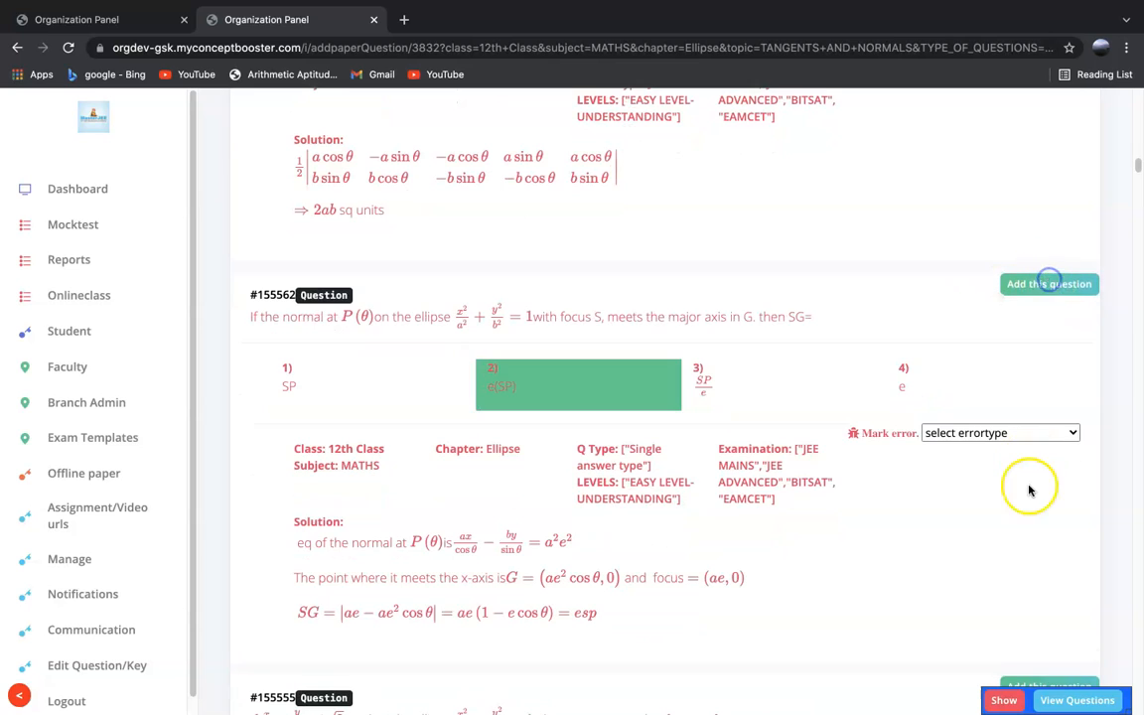
left_click(1005, 701)
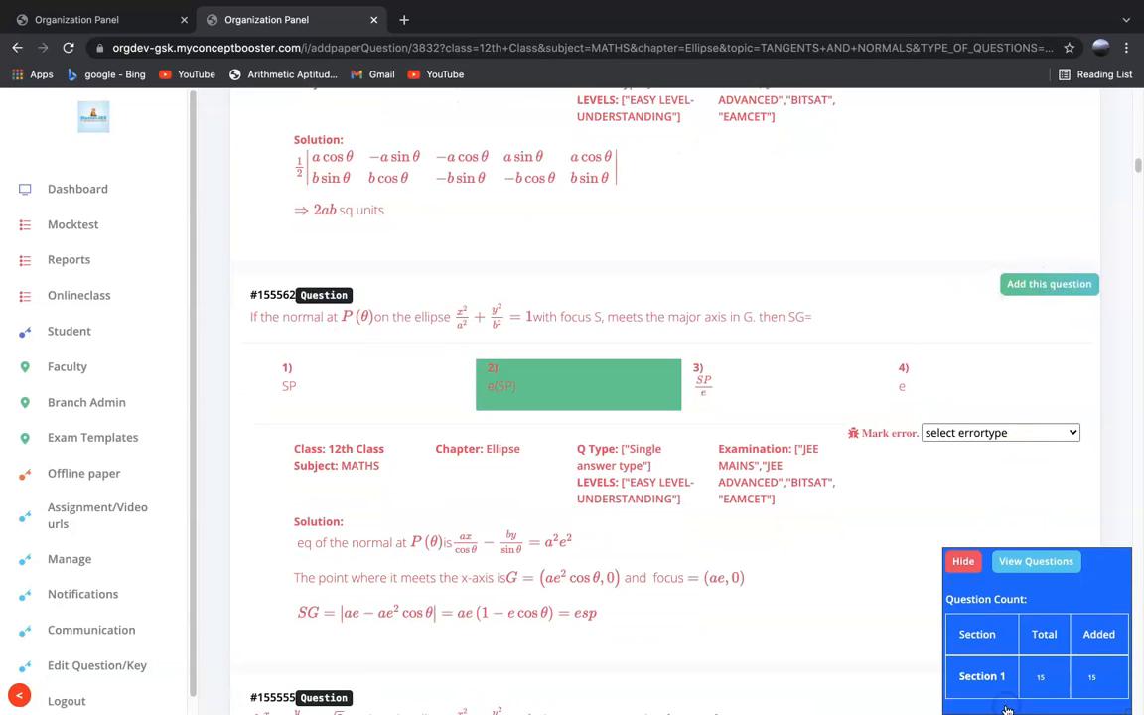
left_click(960, 561)
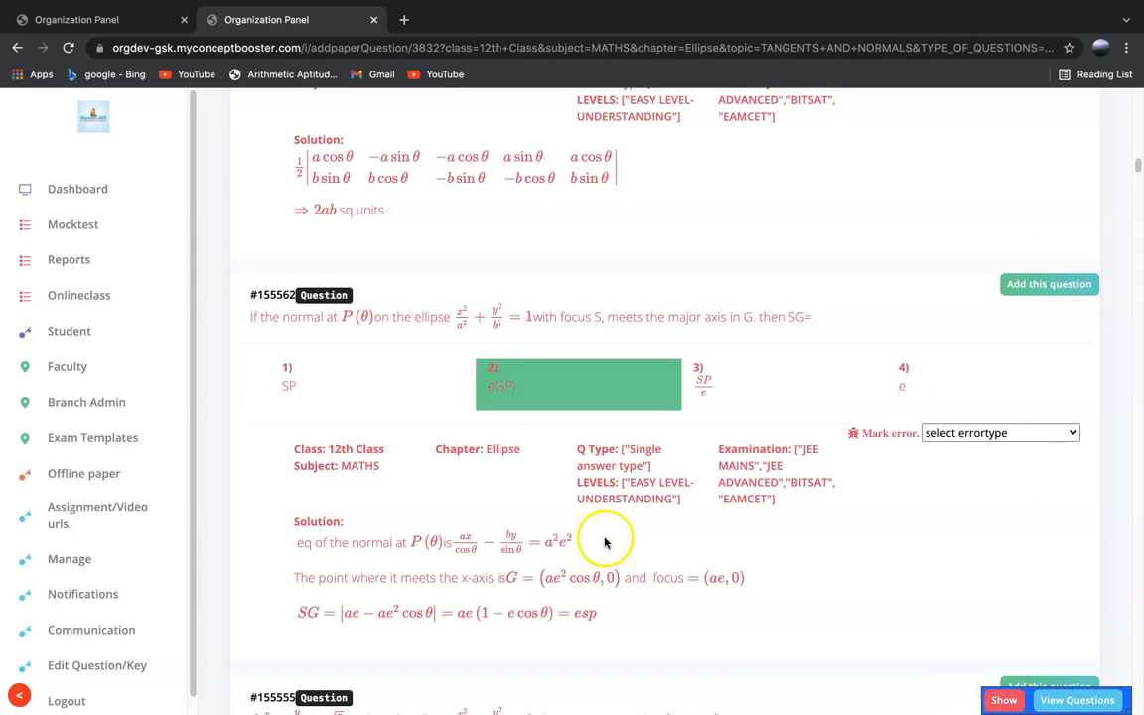
- Choose Section 2 as the target section and search for Subjective single answer type ellipse questions
scroll(606, 517, "up", 4)
scroll(417, 556, "up", 5)
scroll(439, 325, "up", 10)
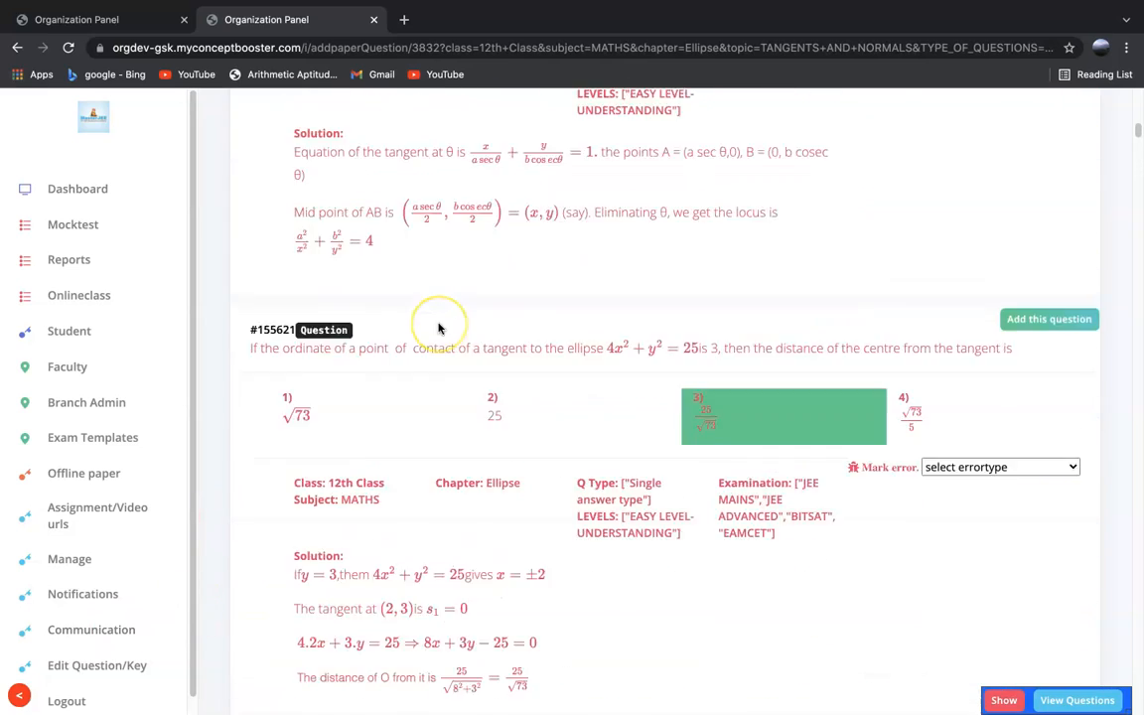
scroll(439, 328, "up", 10)
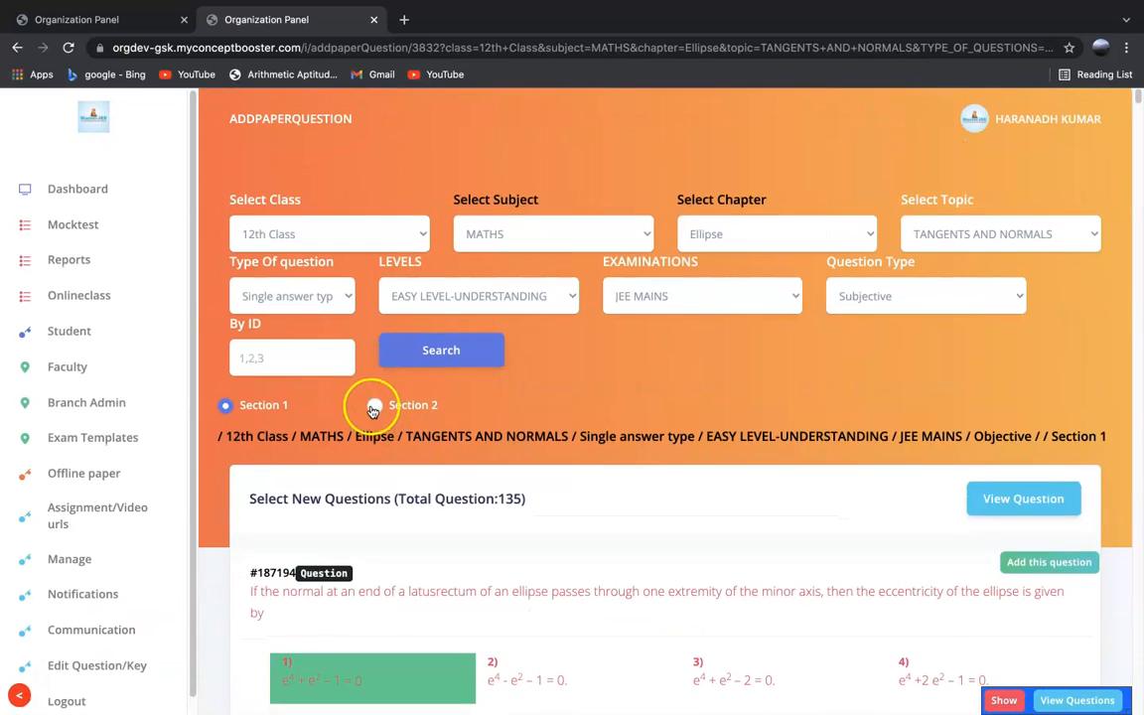
left_click(373, 407)
left_click(459, 346)
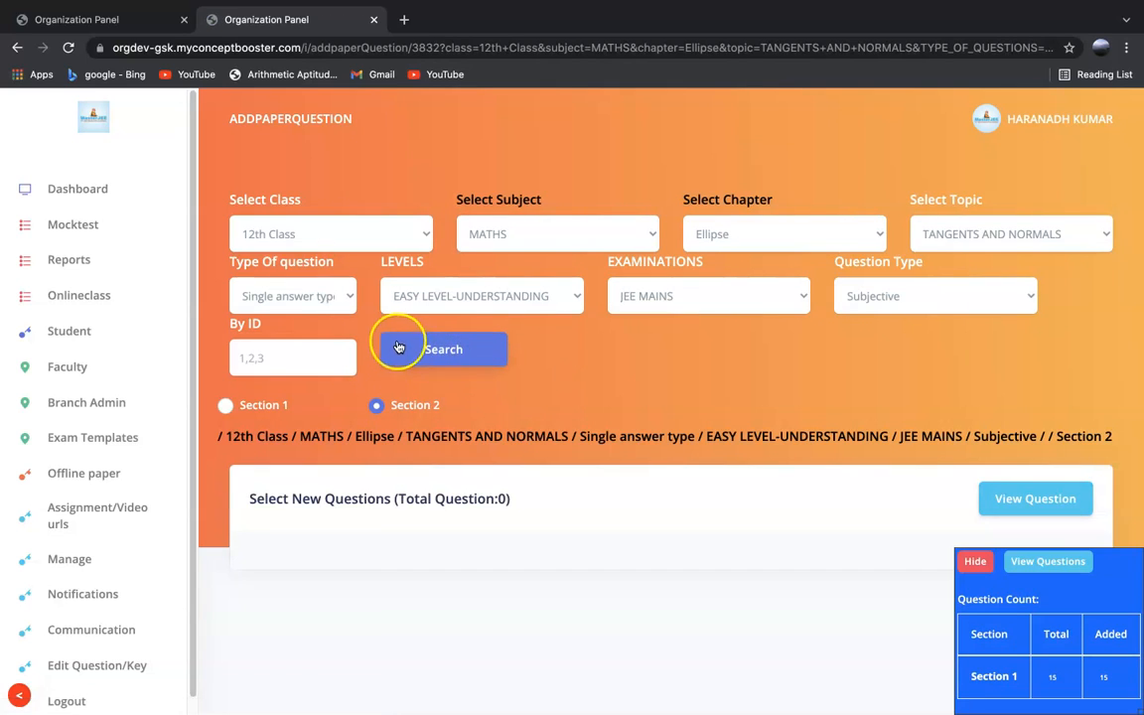
- Set the type of question to FILL IN THE BLANK and search for Section 2 questions again
left_click(300, 297)
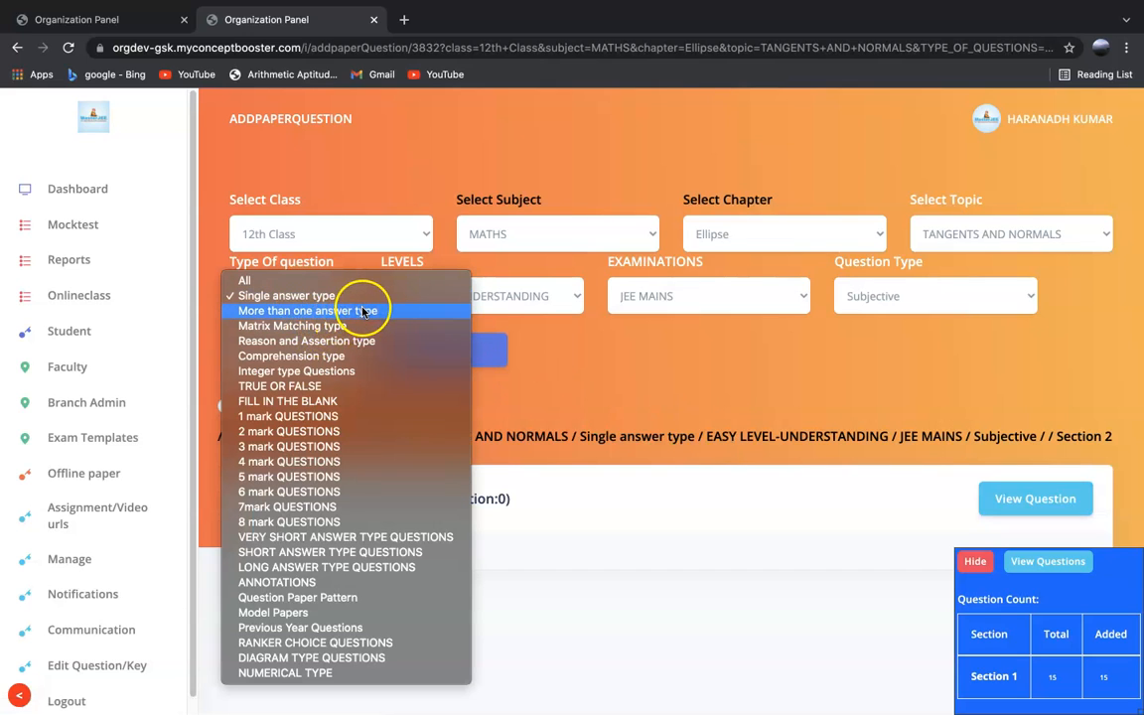
left_click(349, 402)
left_click(467, 356)
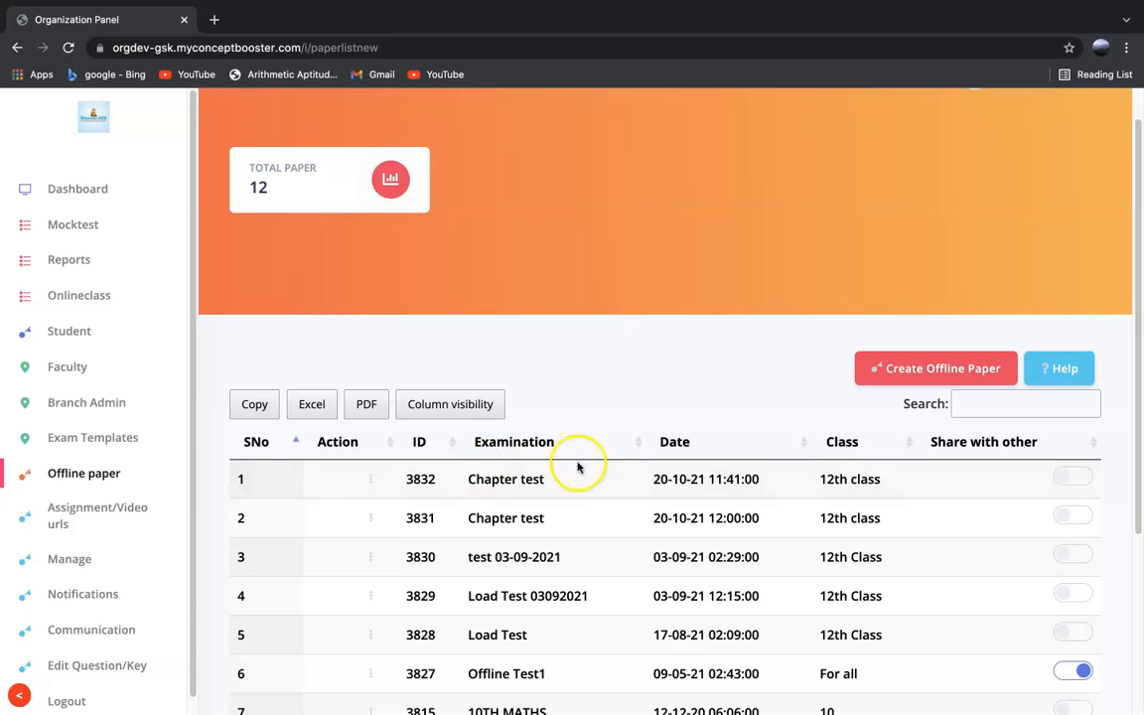
- Open the paper view of Chapter test 3832 and look over its header and Section 1 questions
scroll(627, 462, "down", 1)
scroll(627, 462, "down", 1)
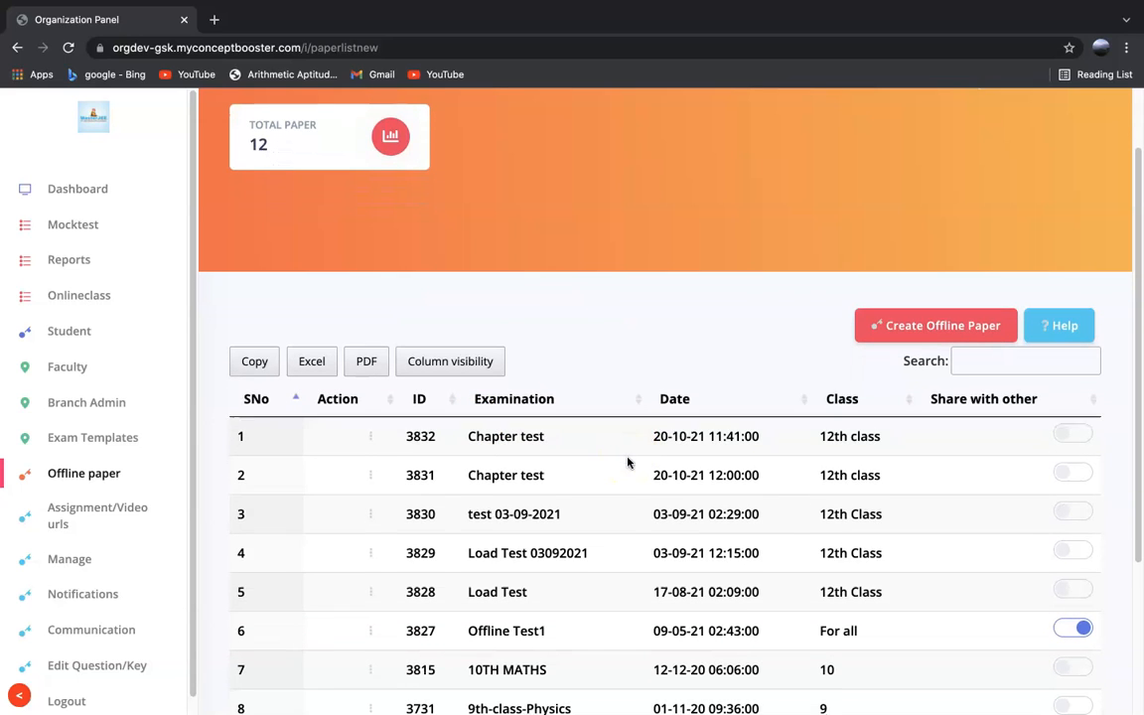
left_click(371, 435)
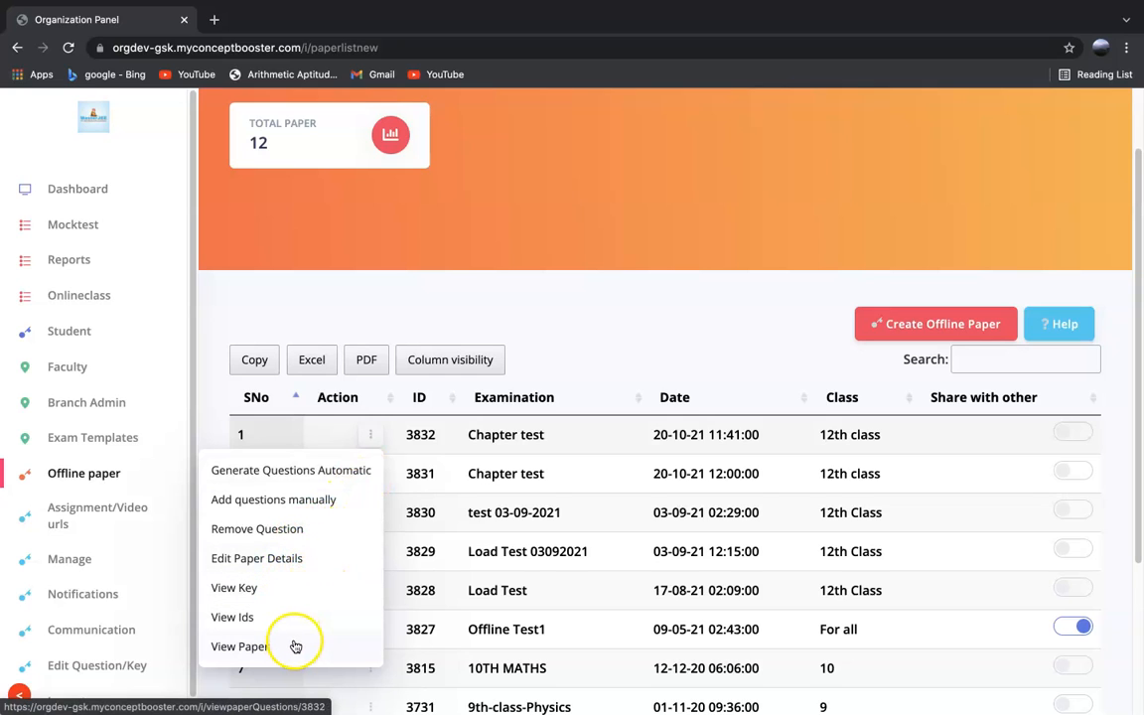
left_click(239, 647)
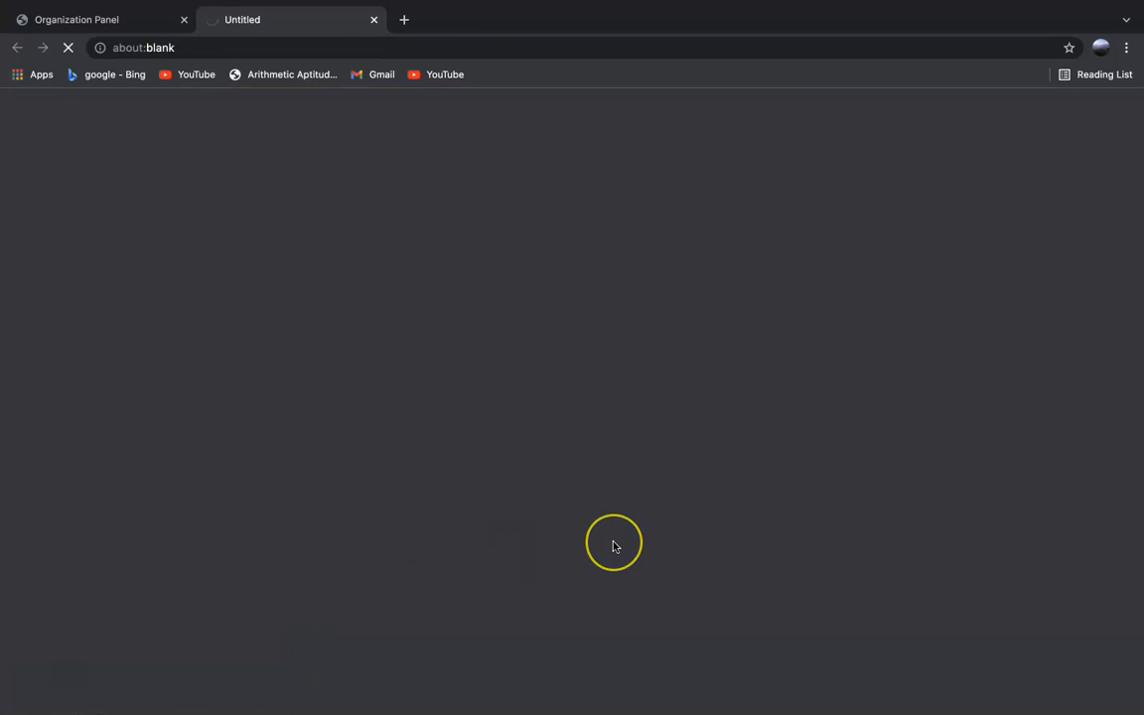
scroll(658, 615, "down", 5)
scroll(663, 618, "up", 5)
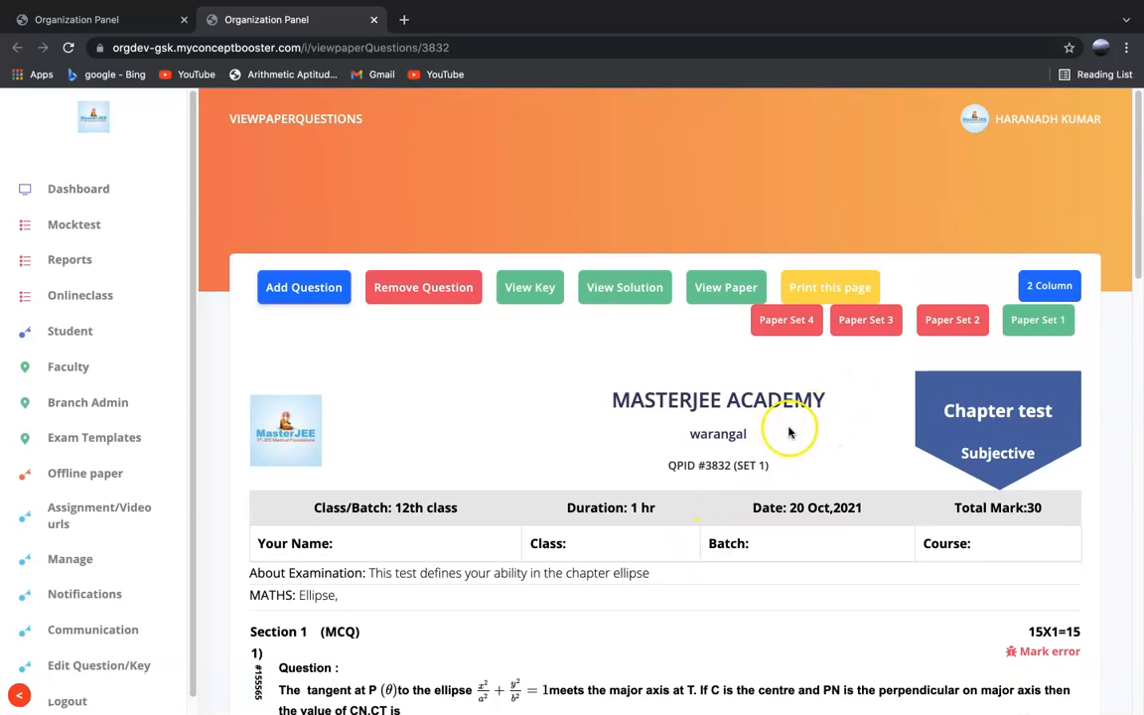
scroll(741, 511, "down", 3)
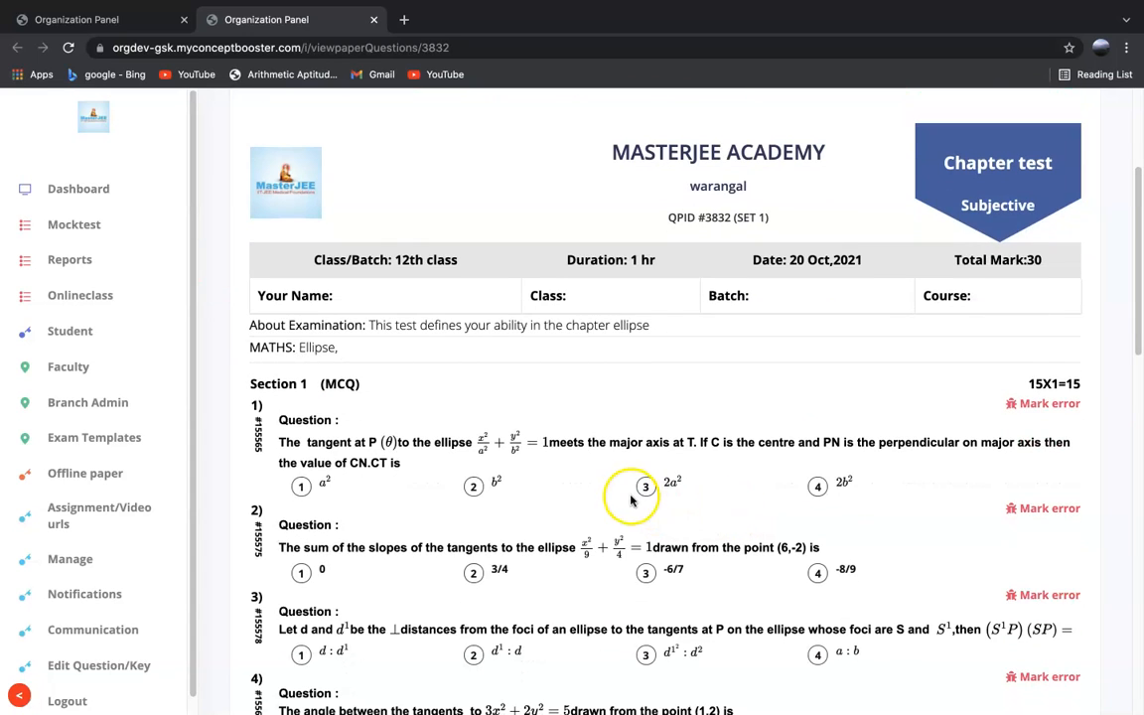
scroll(638, 473, "down", 1)
scroll(894, 378, "up", 5)
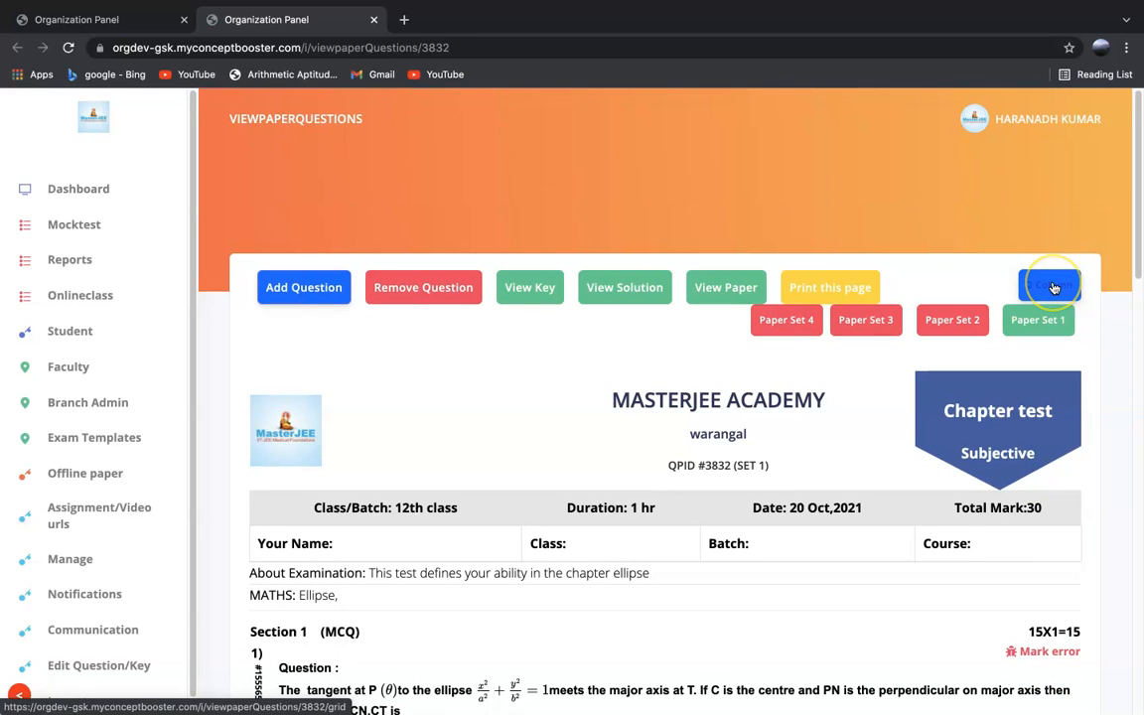
- Show the paper in the two-column layout and look through its Section 1 questions
left_click(1052, 287)
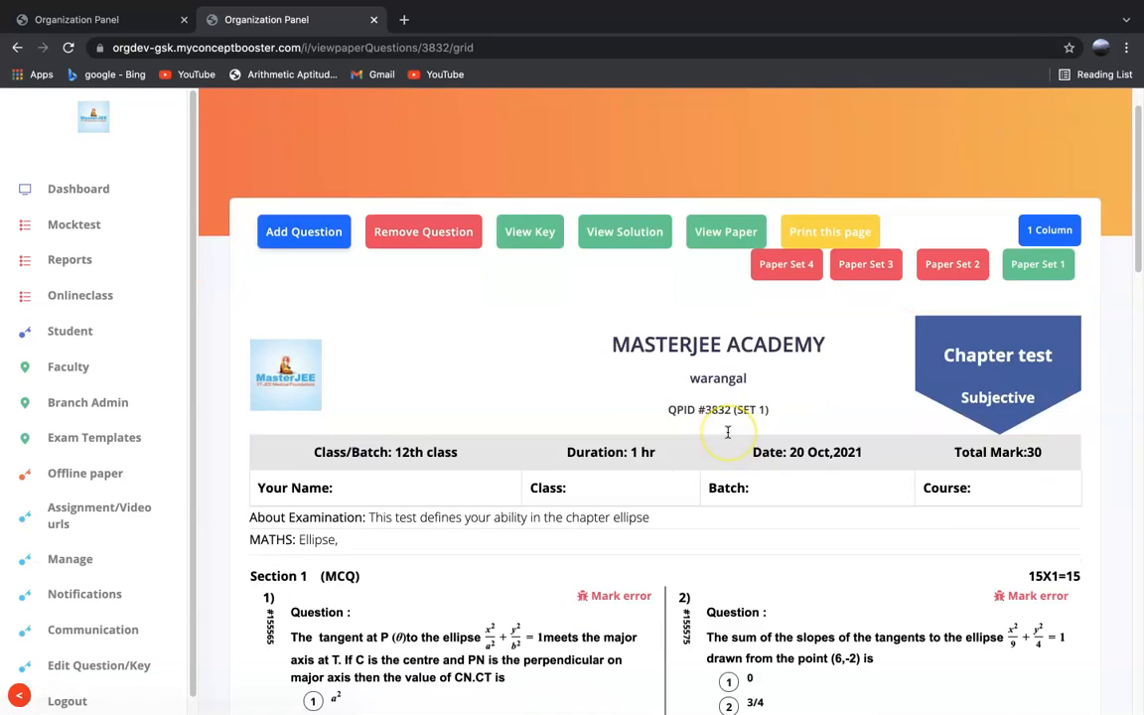
scroll(729, 430, "down", 3)
scroll(729, 434, "down", 1)
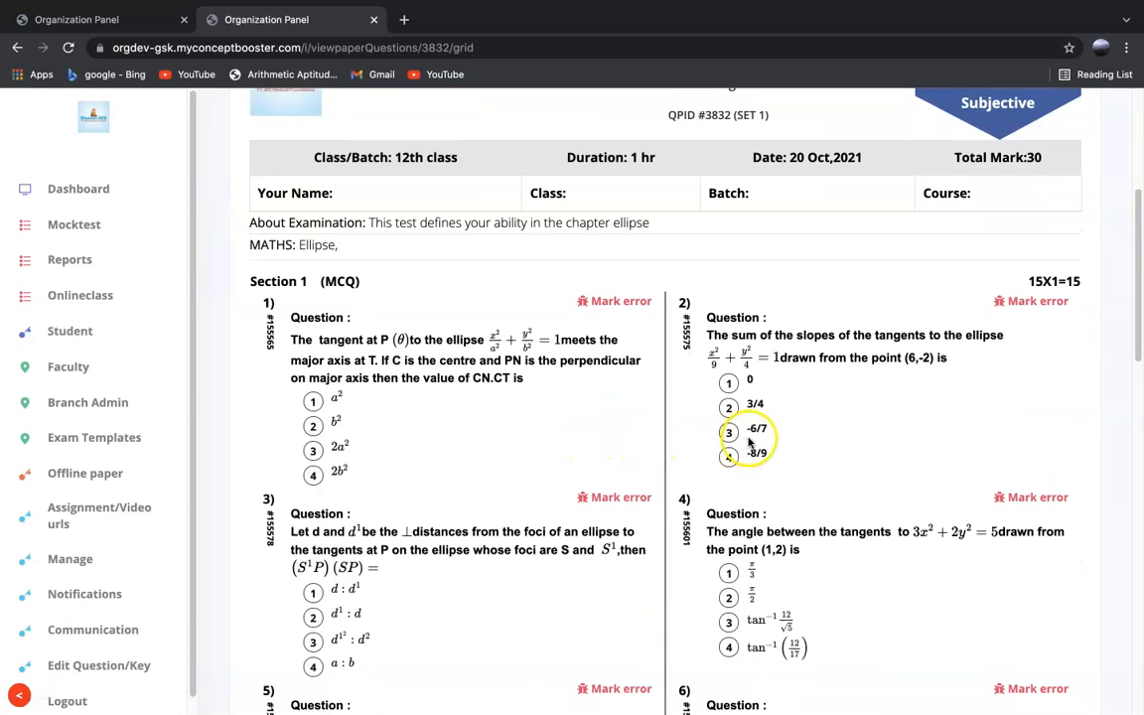
scroll(684, 442, "down", 5)
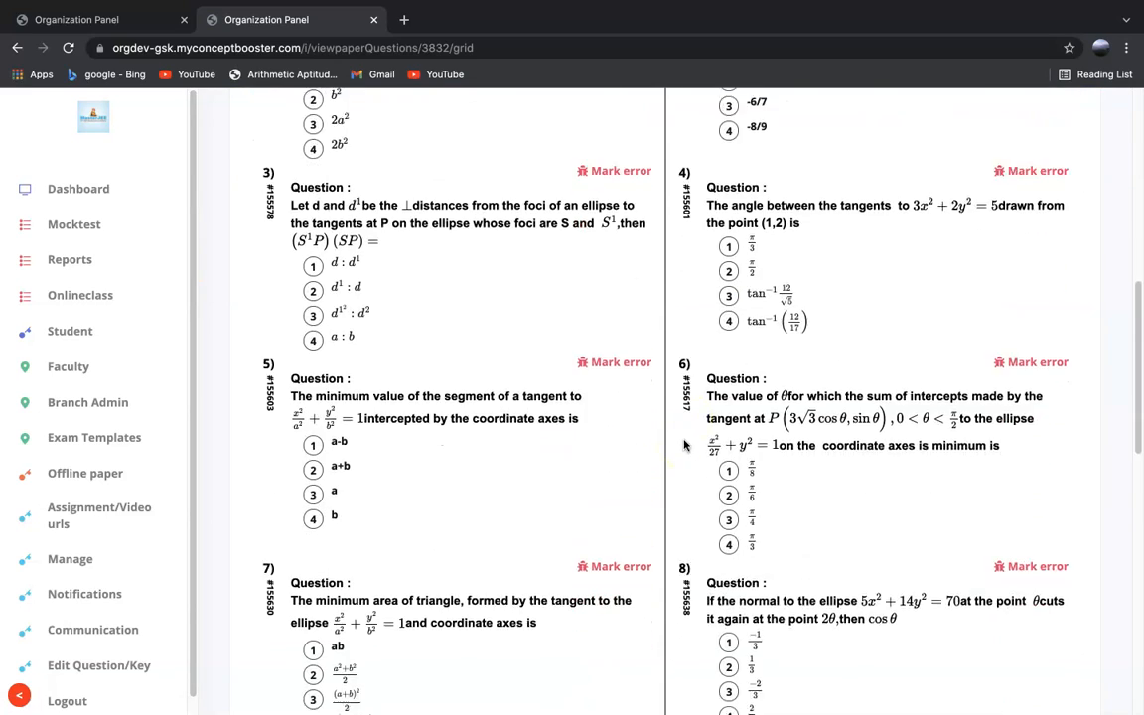
scroll(685, 445, "down", 2)
scroll(685, 445, "up", 10)
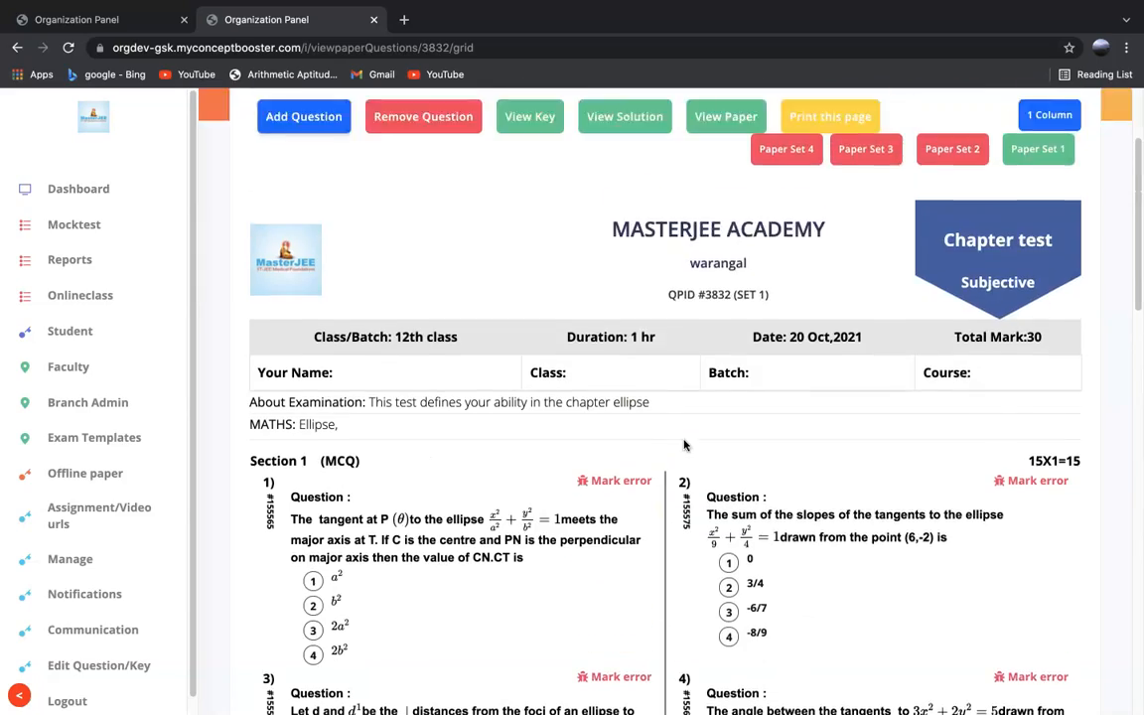
scroll(758, 457, "down", 1)
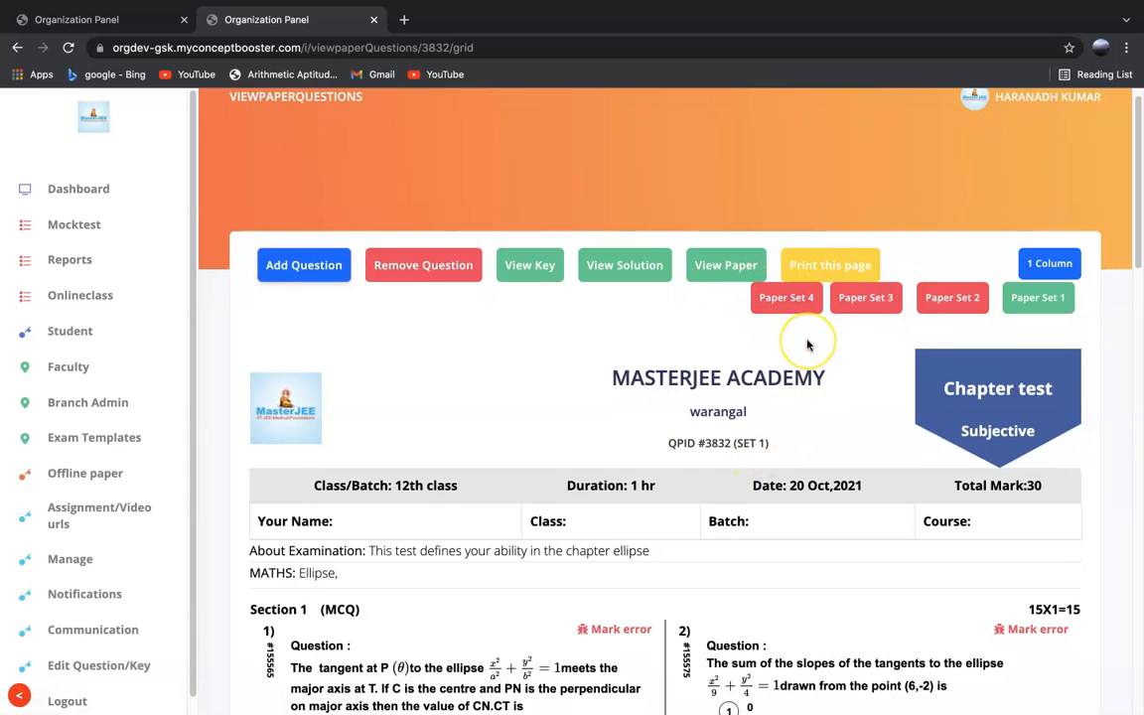
- Open Paper Set 1 of the chapter test and look at its layout
scroll(767, 383, "down", 1)
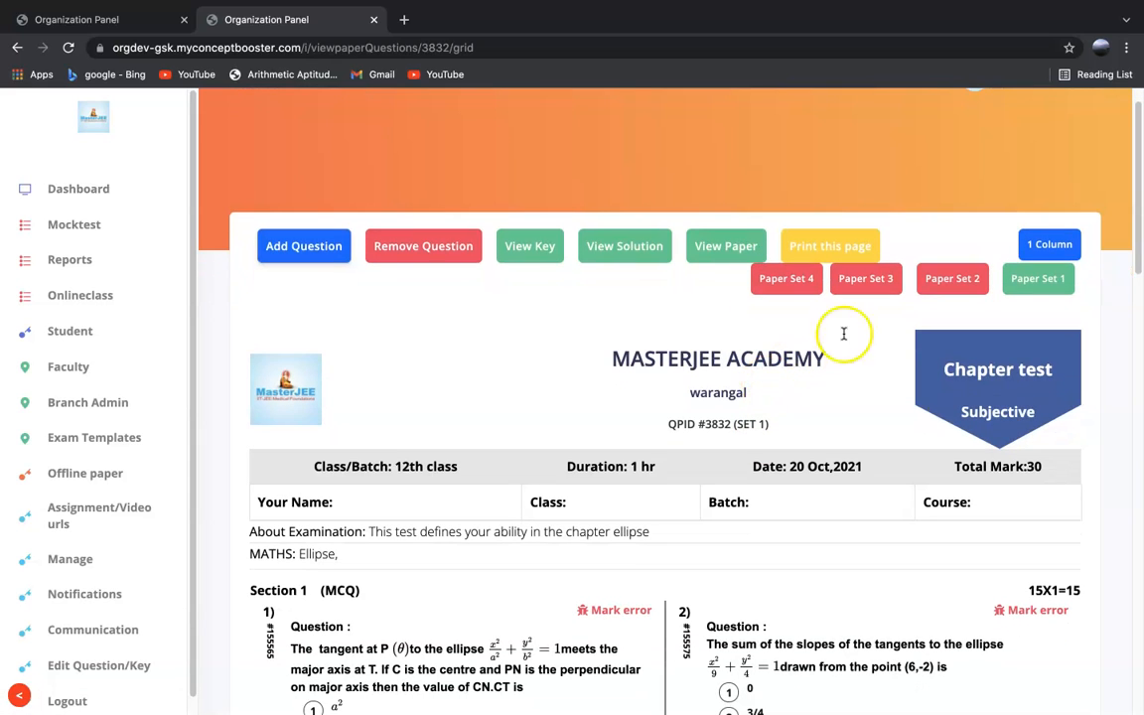
left_click(1039, 281)
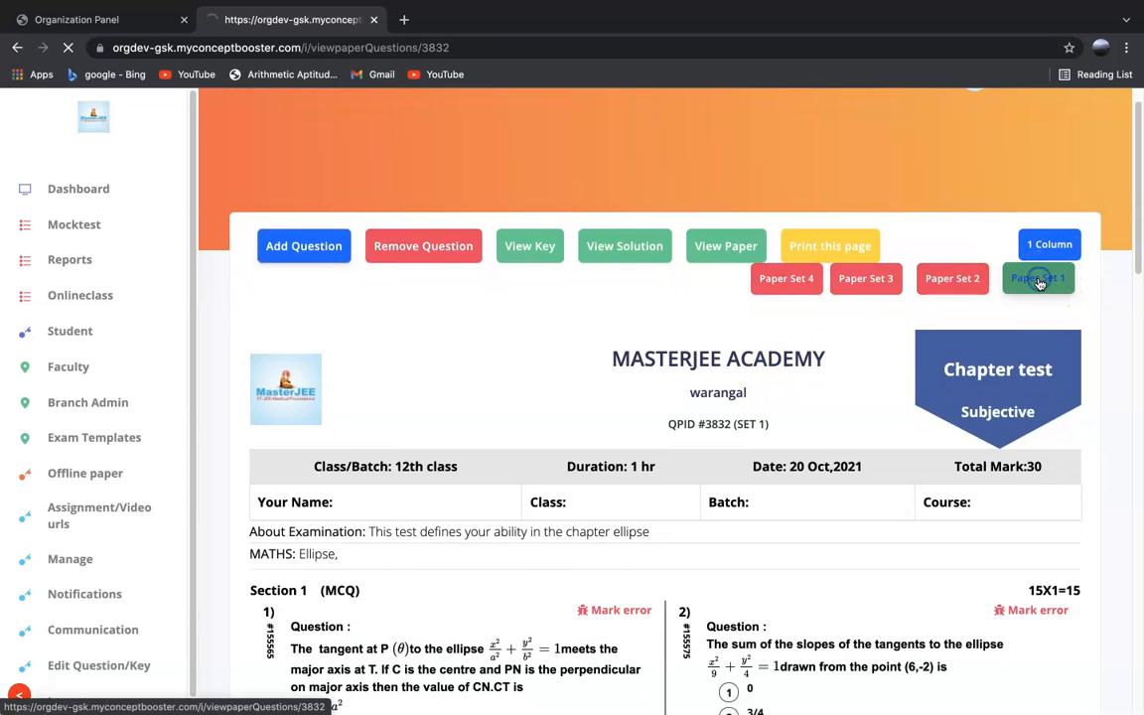
scroll(824, 447, "down", 2)
scroll(745, 496, "down", 1)
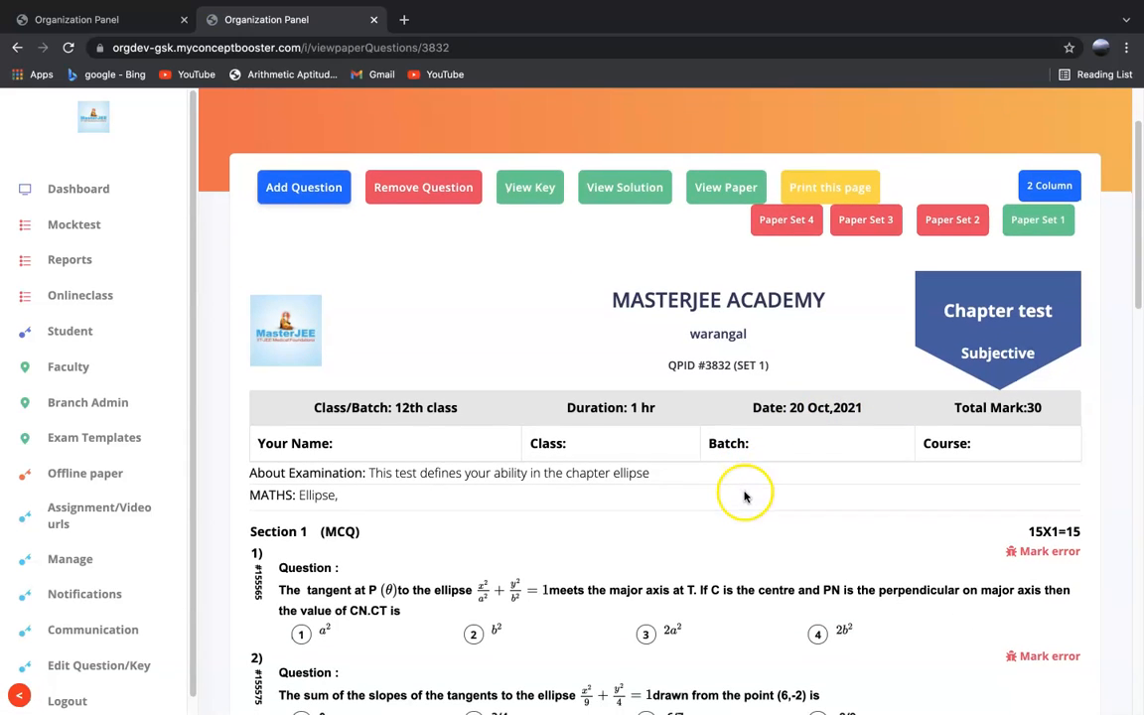
- Open the print preview of Paper Set 1, look through both of its pages, and close it without saving
left_click(813, 186)
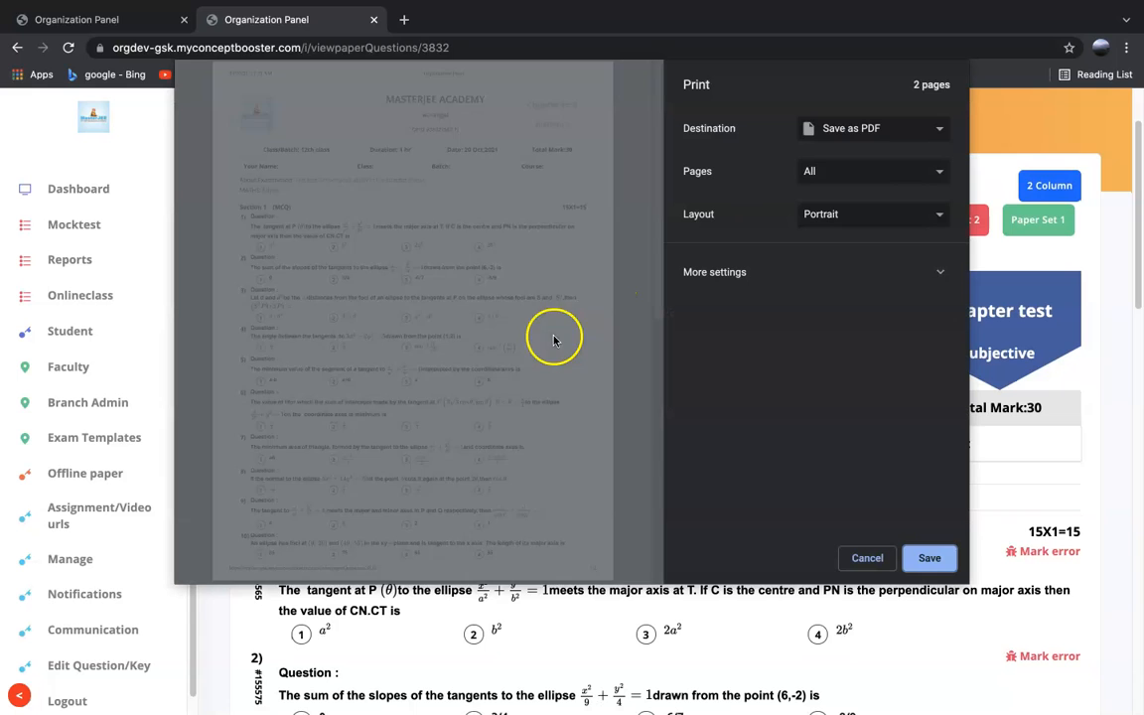
scroll(475, 324, "down", 1)
scroll(476, 324, "down", 5)
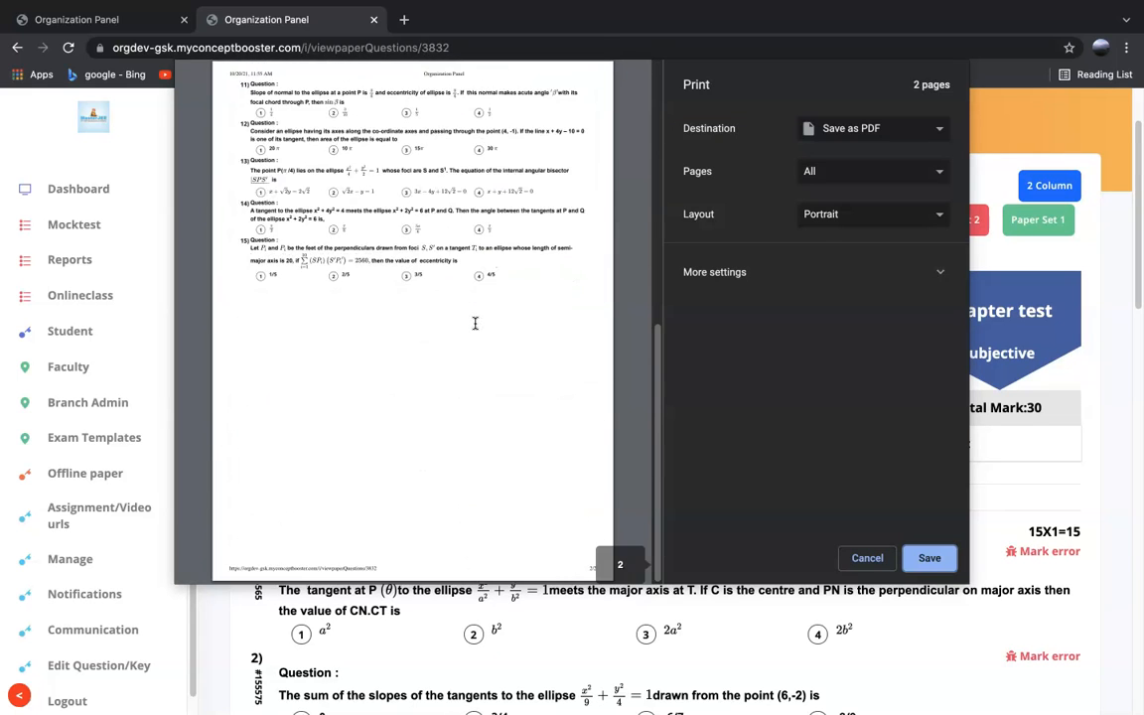
scroll(476, 324, "up", 6)
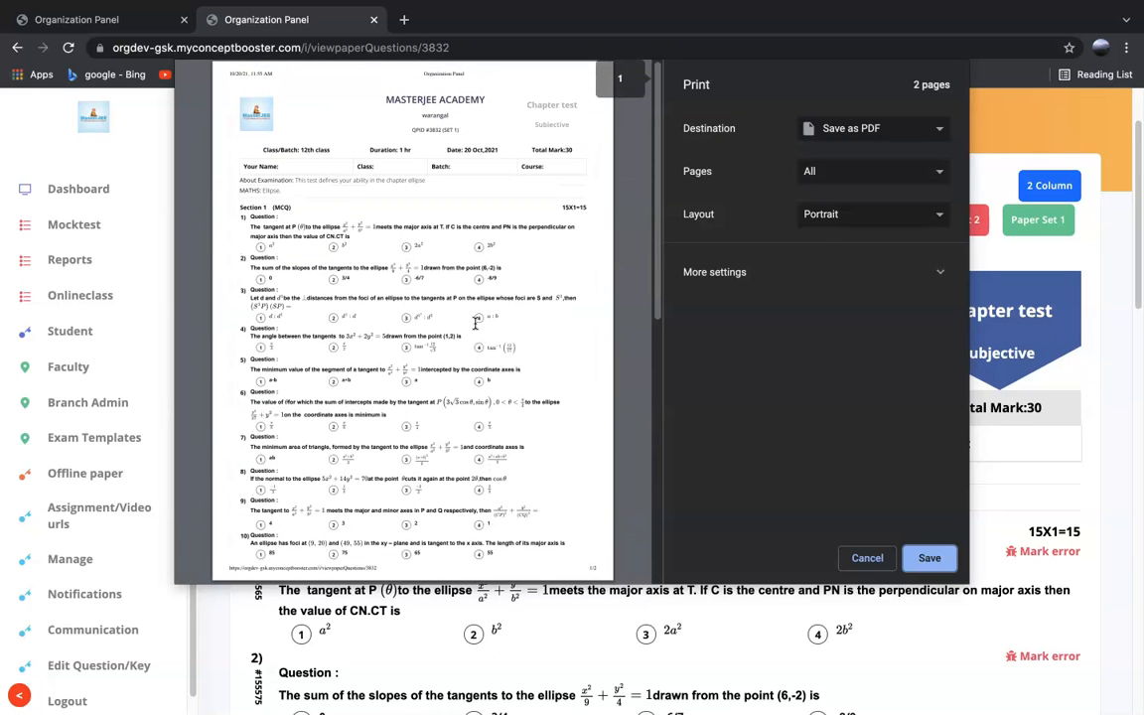
scroll(476, 324, "down", 1)
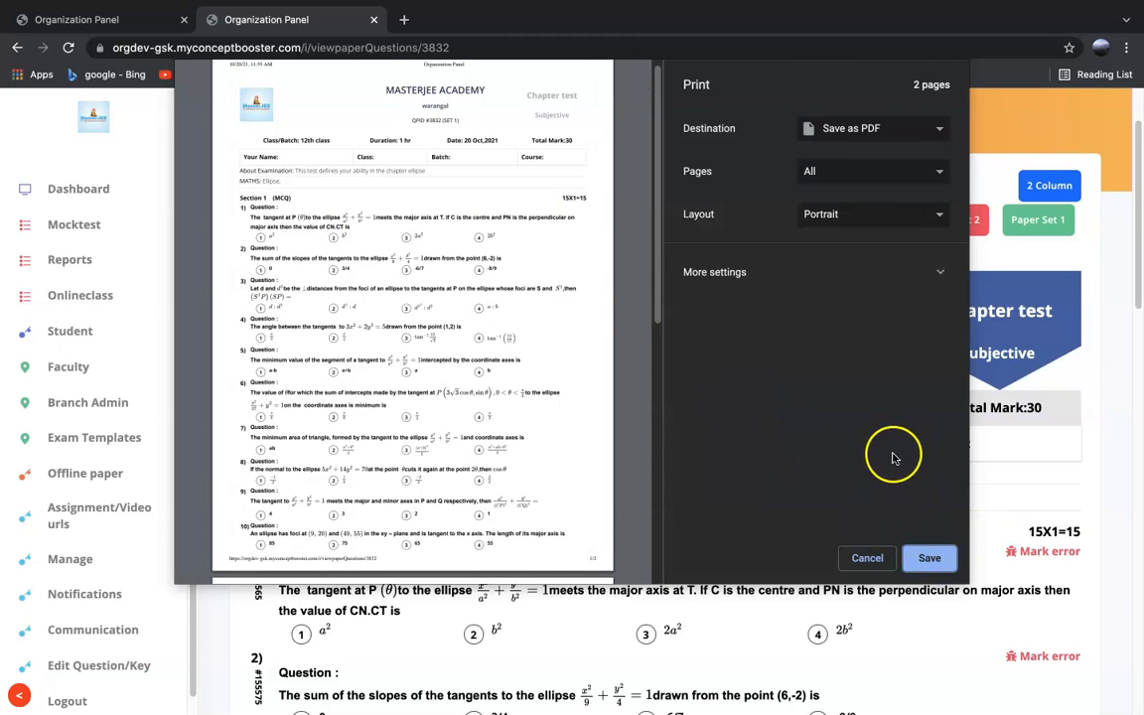
left_click(866, 558)
- Look over the header and the first Section 1 questions of Paper Set 1
scroll(740, 557, "down", 1)
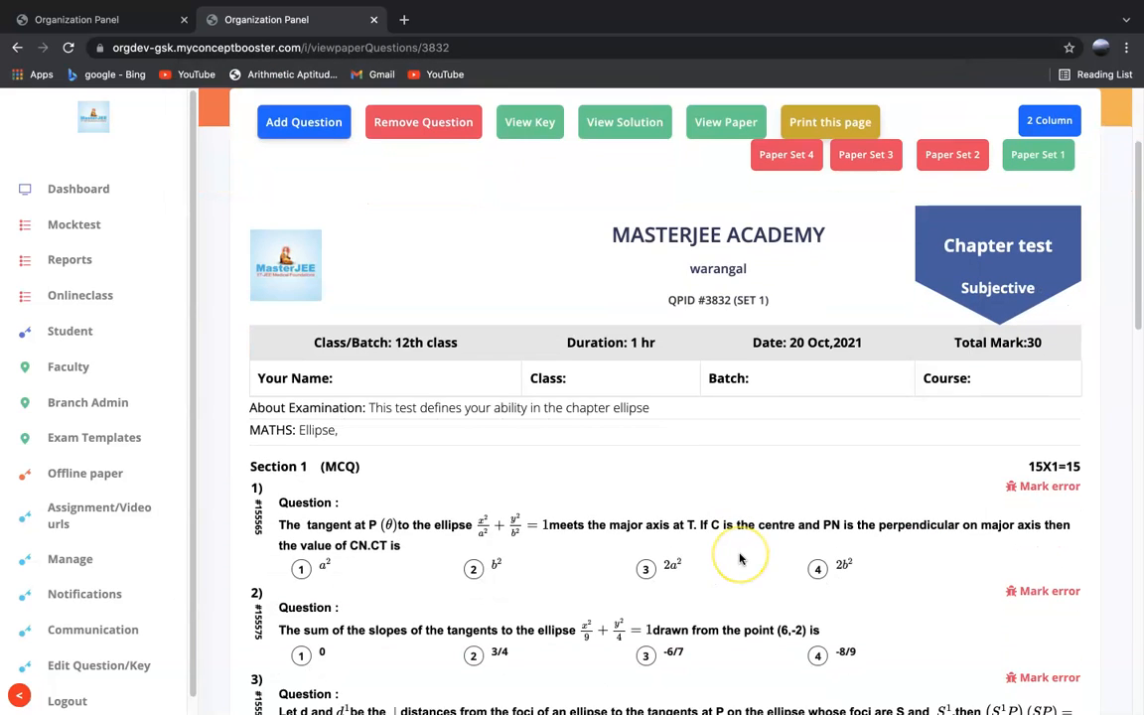
scroll(740, 537, "up", 1)
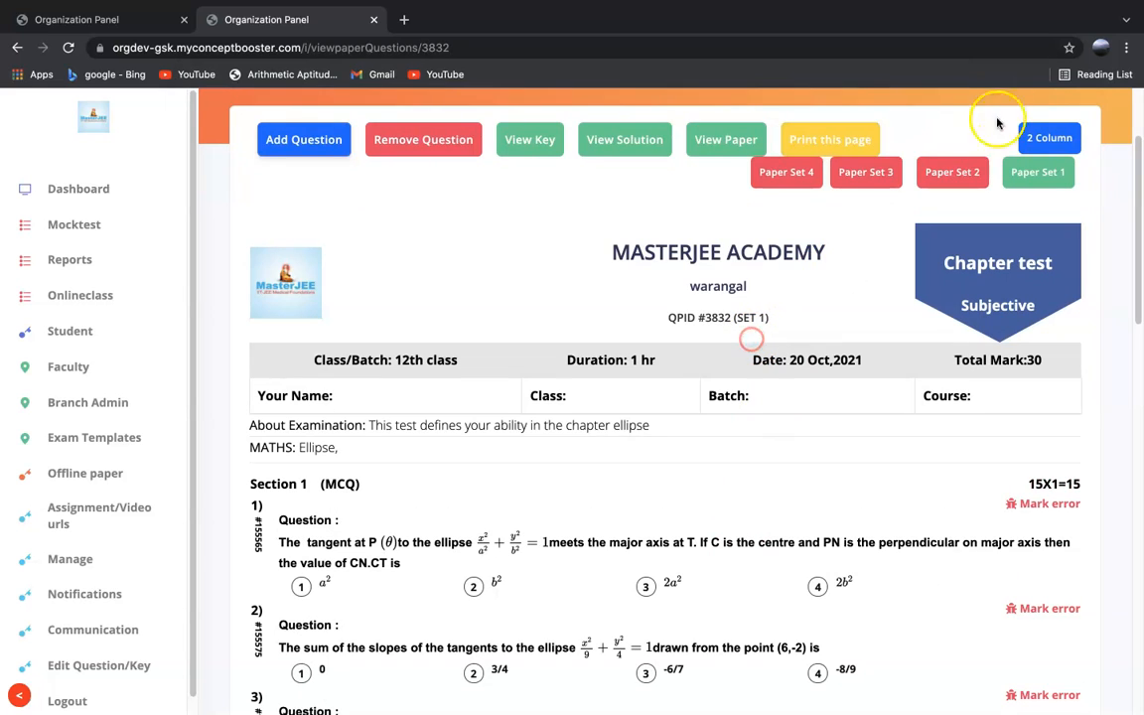
left_click(935, 182)
scroll(572, 439, "down", 1)
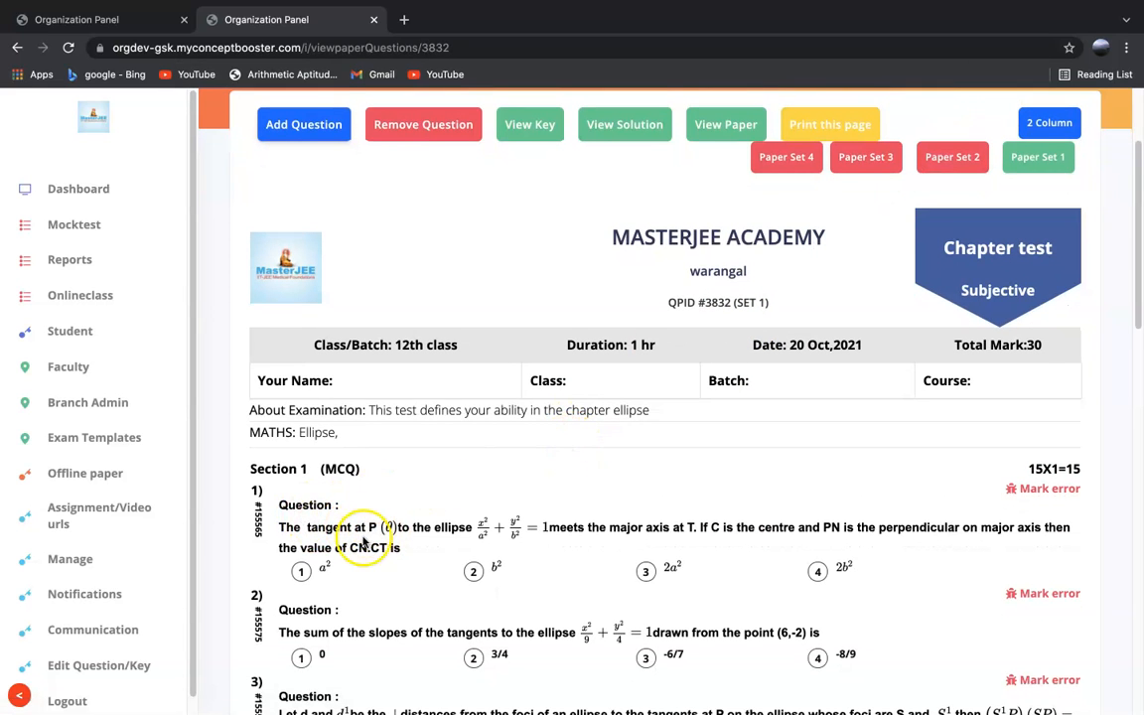
scroll(364, 542, "down", 1)
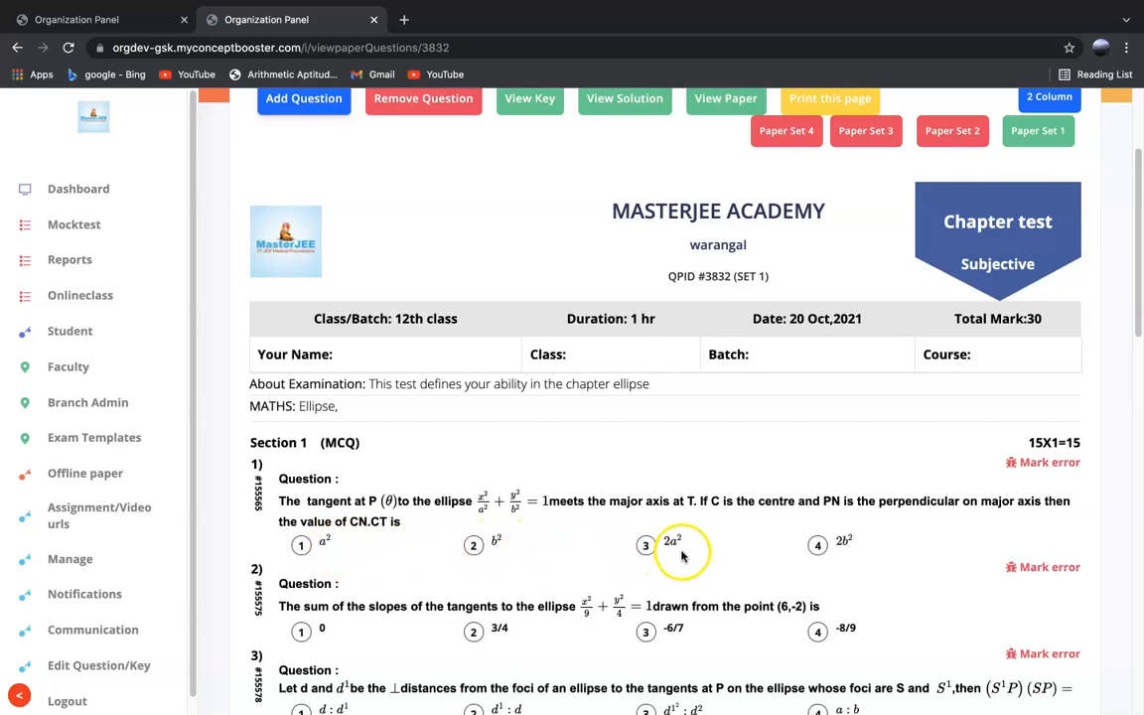
- Open Paper Set 2 of the chapter test and review the order of its Section 1 questions through question 15
left_click(953, 132)
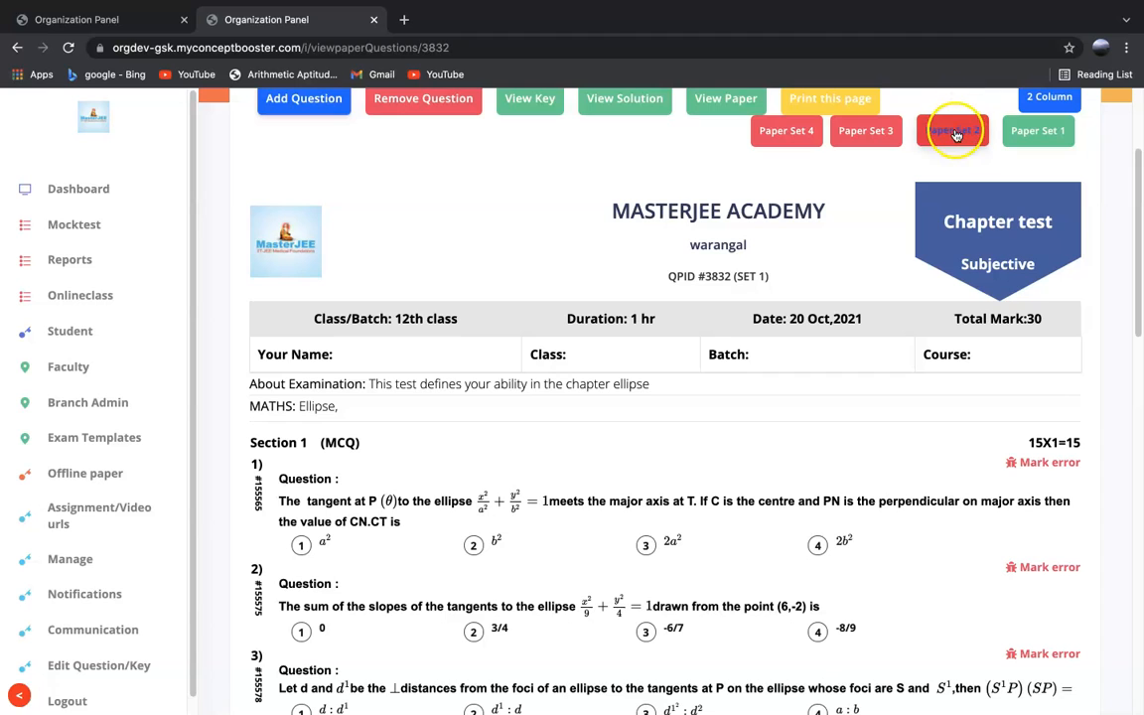
scroll(735, 367, "down", 4)
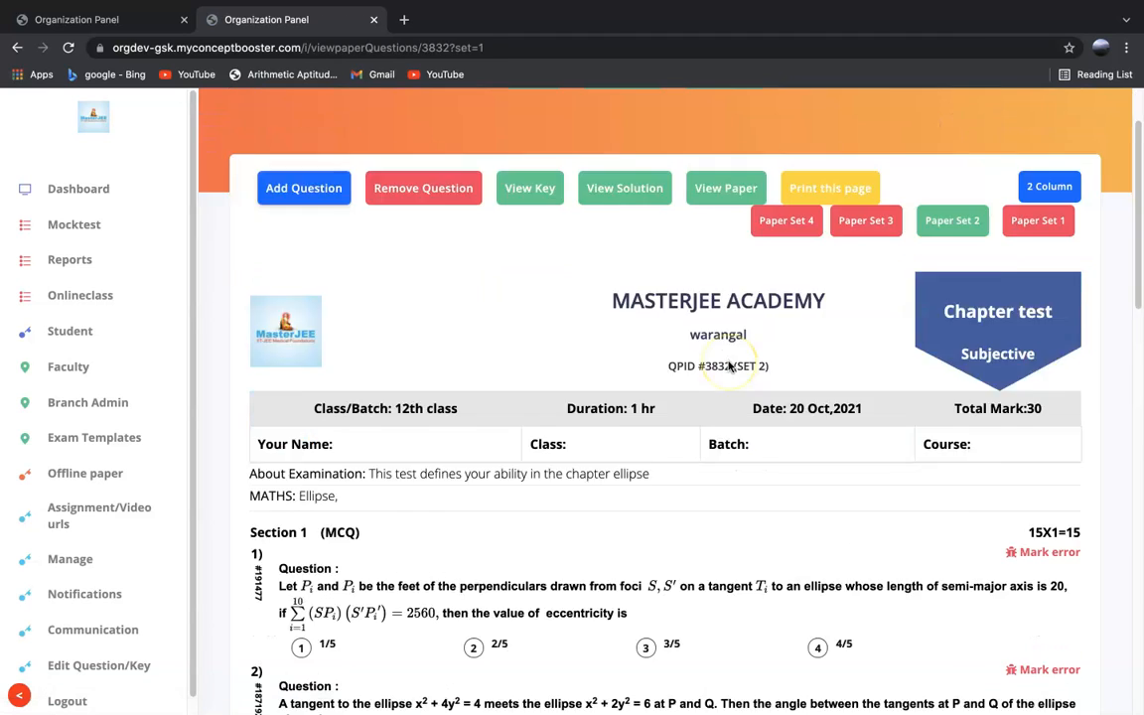
scroll(728, 367, "down", 7)
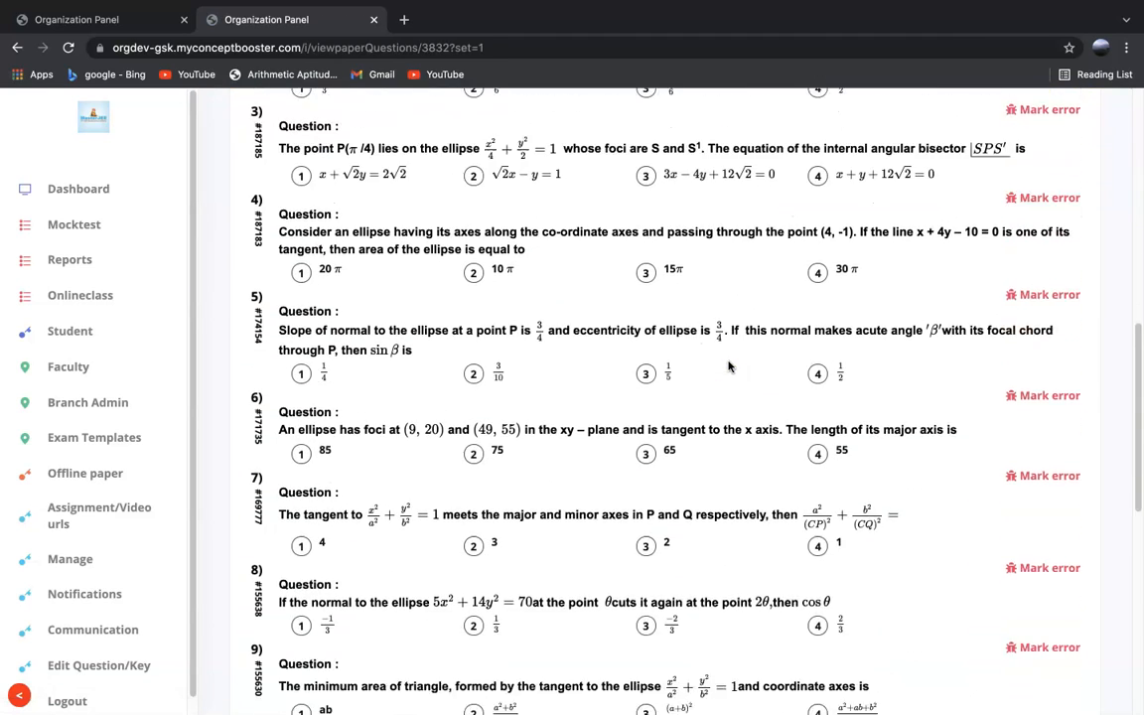
scroll(728, 366, "down", 5)
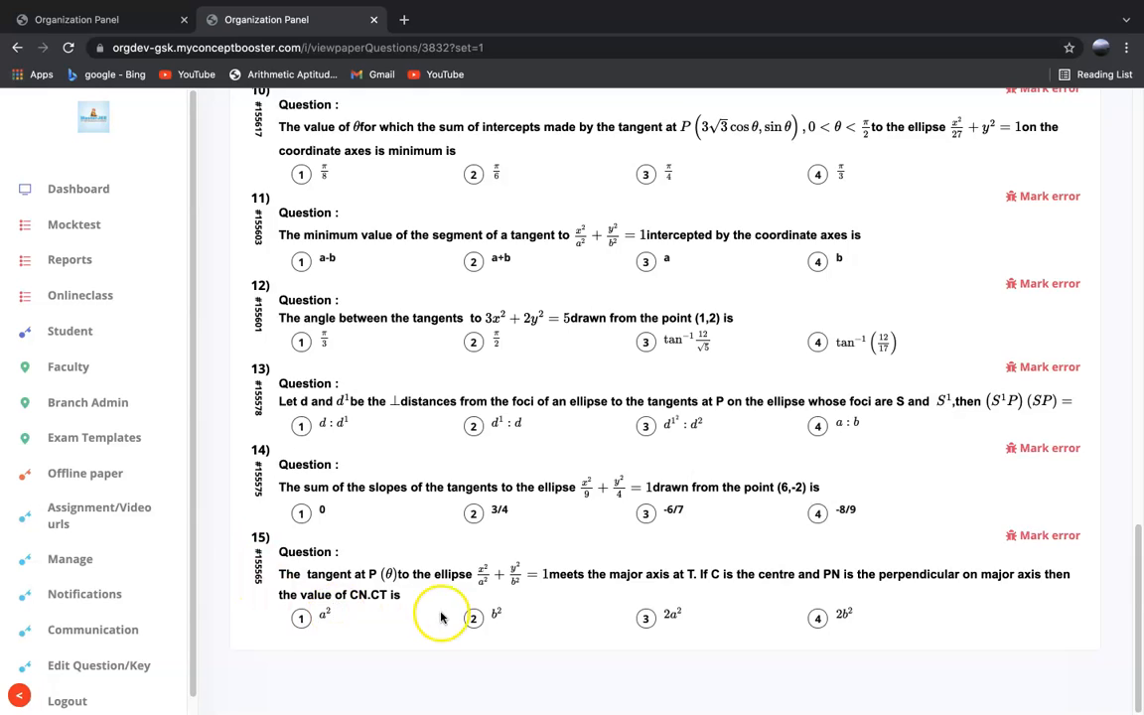
scroll(439, 616, "up", 8)
scroll(654, 474, "up", 10)
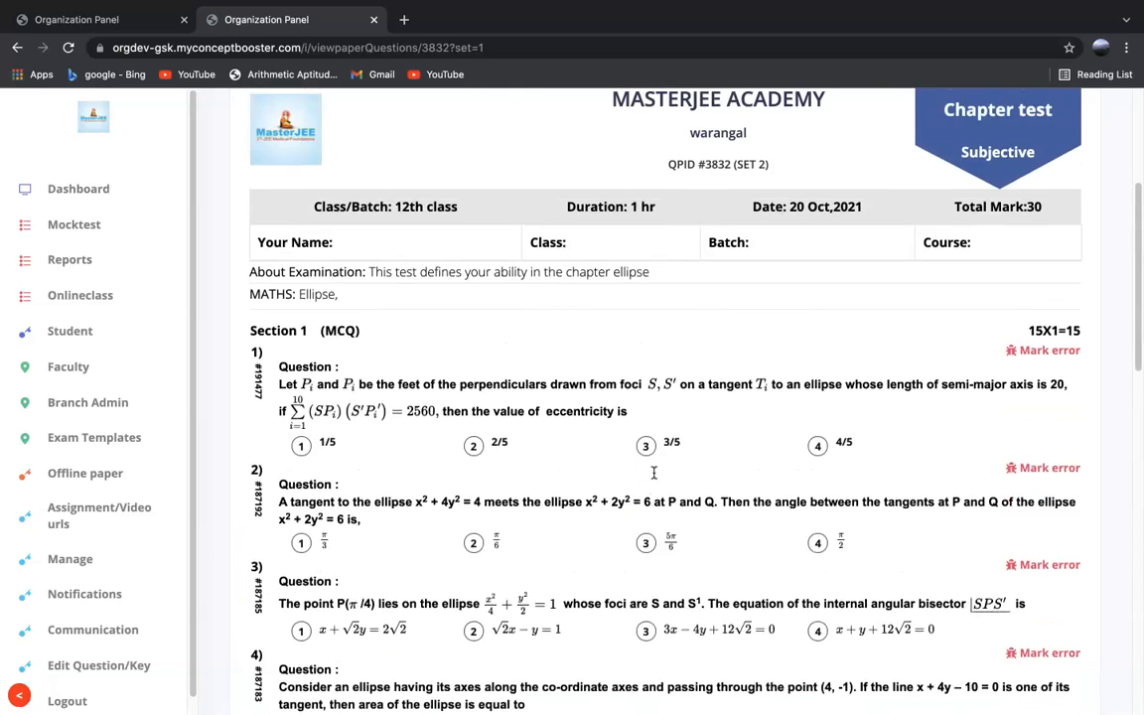
scroll(666, 447, "up", 2)
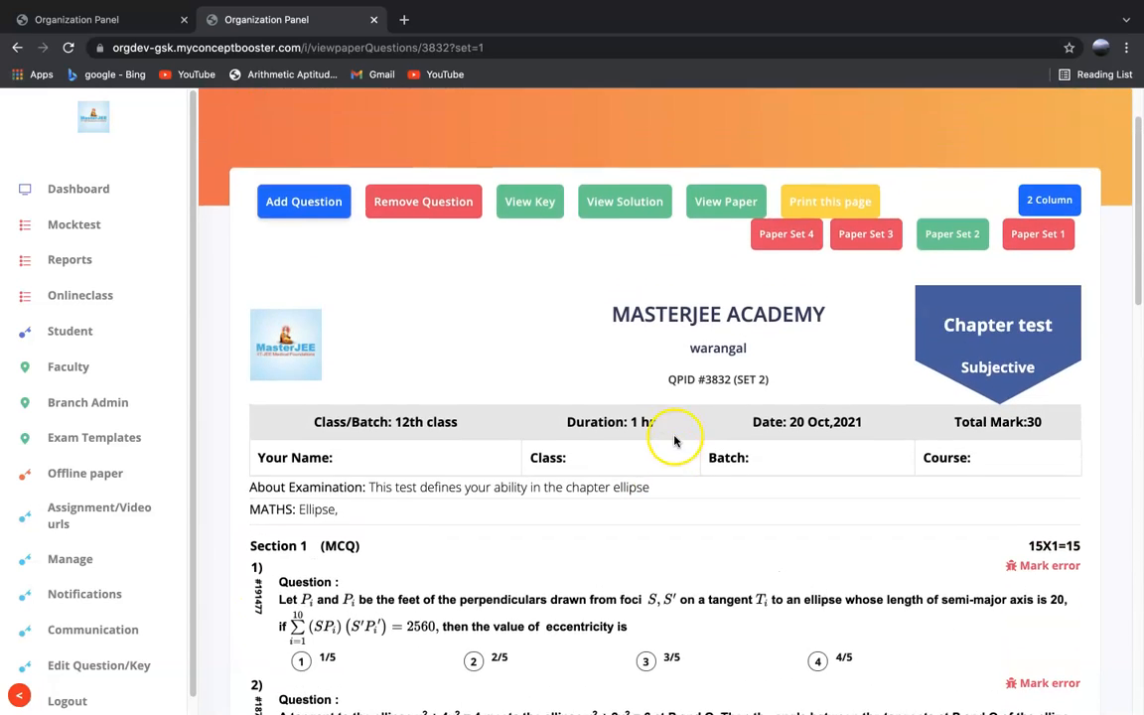
- Open Paper Set 3 of the chapter test and check the order of its first Section 1 questions
left_click(866, 240)
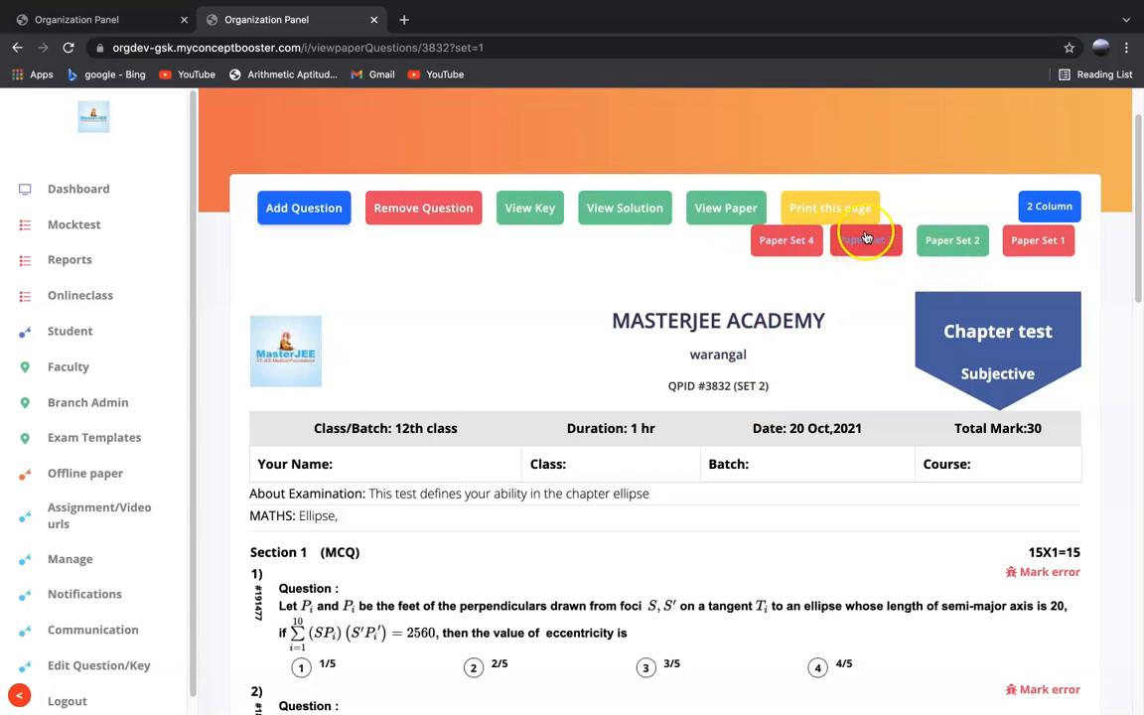
scroll(666, 395, "down", 5)
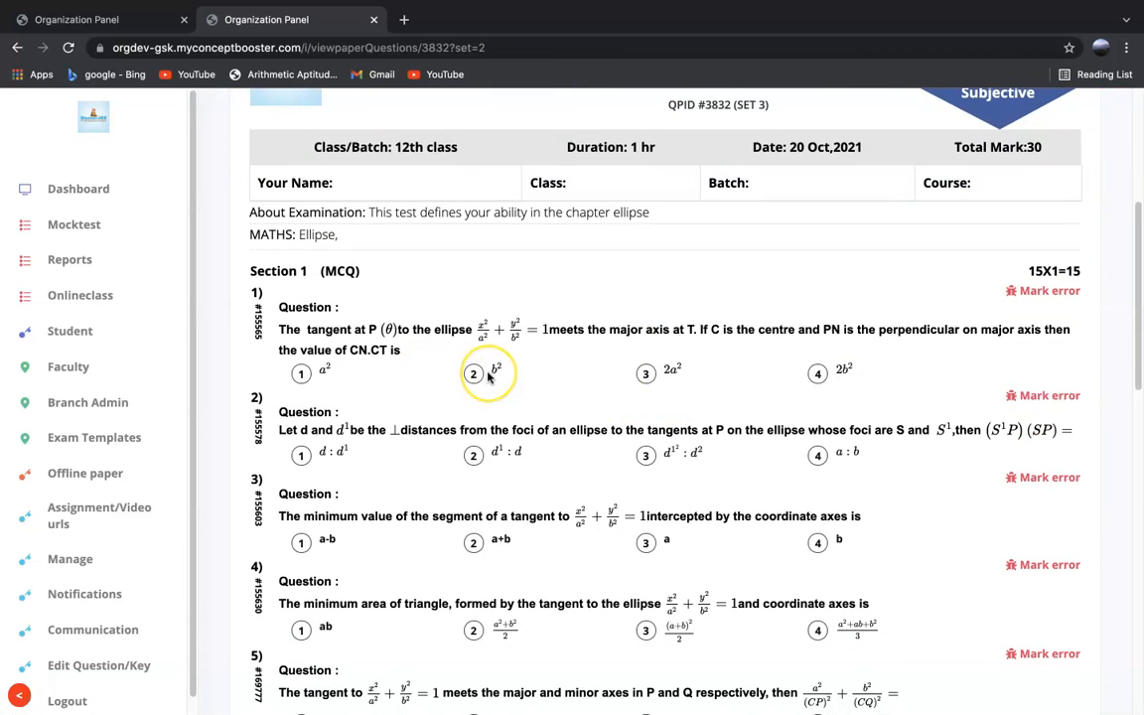
scroll(488, 377, "down", 1)
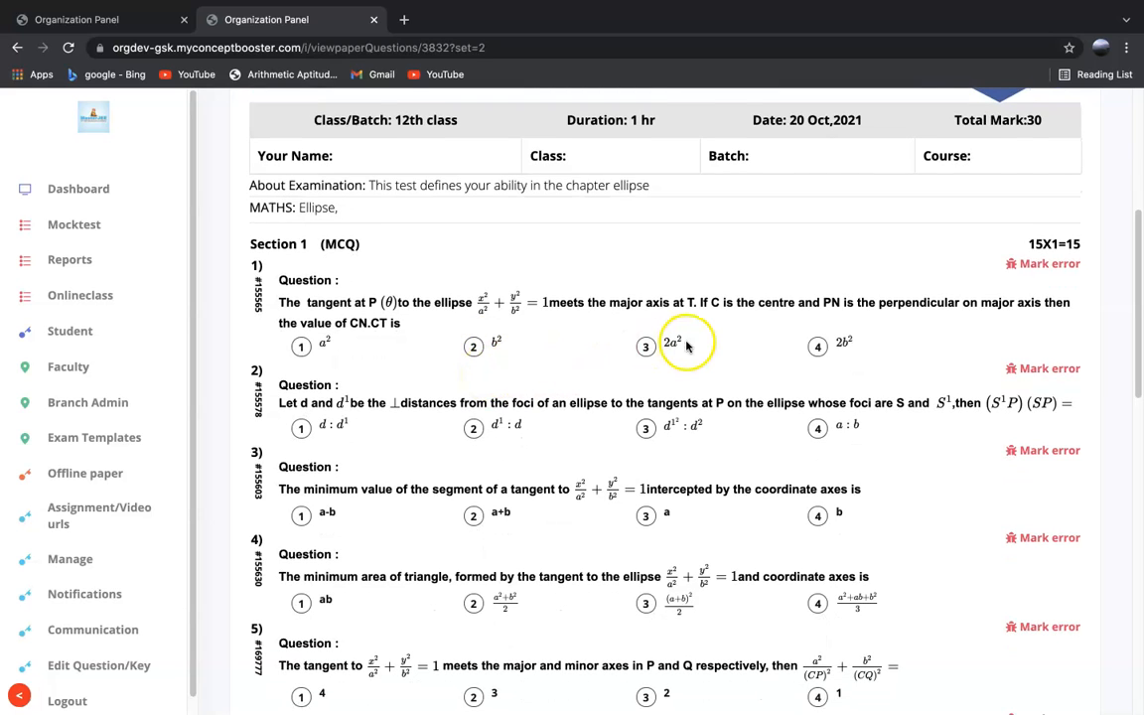
scroll(741, 289, "up", 3)
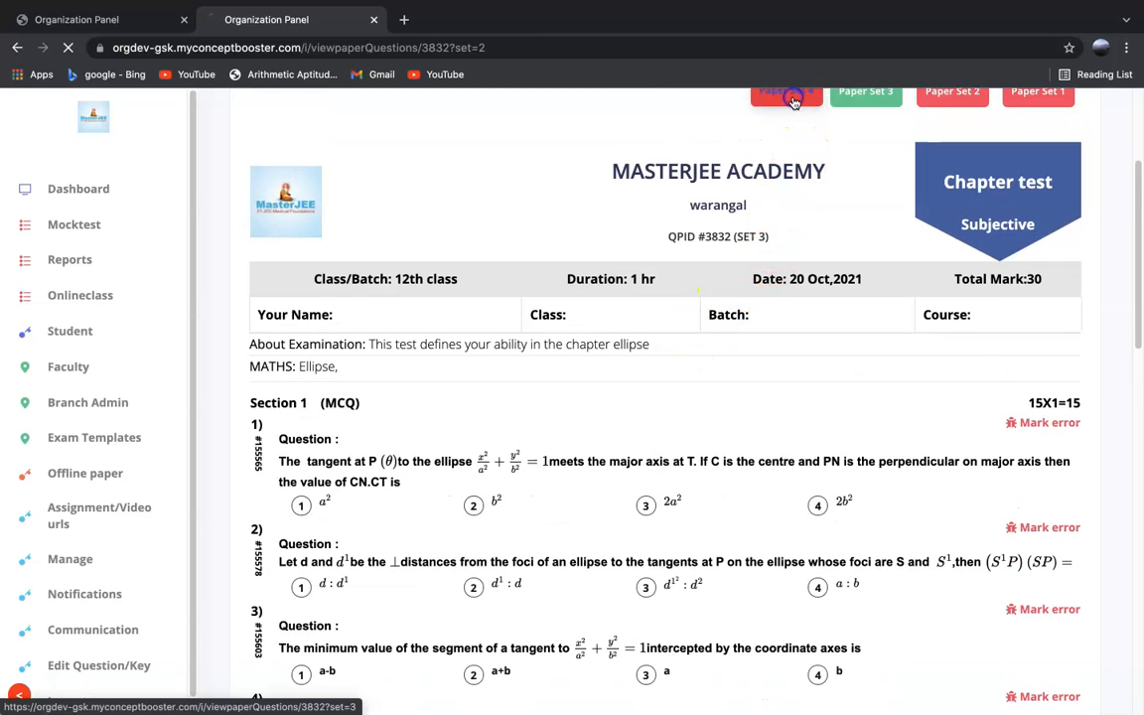
- Open Paper Set 4 of the chapter test and review the order of its Section 1 questions
left_click(791, 95)
scroll(584, 523, "down", 2)
scroll(587, 523, "down", 10)
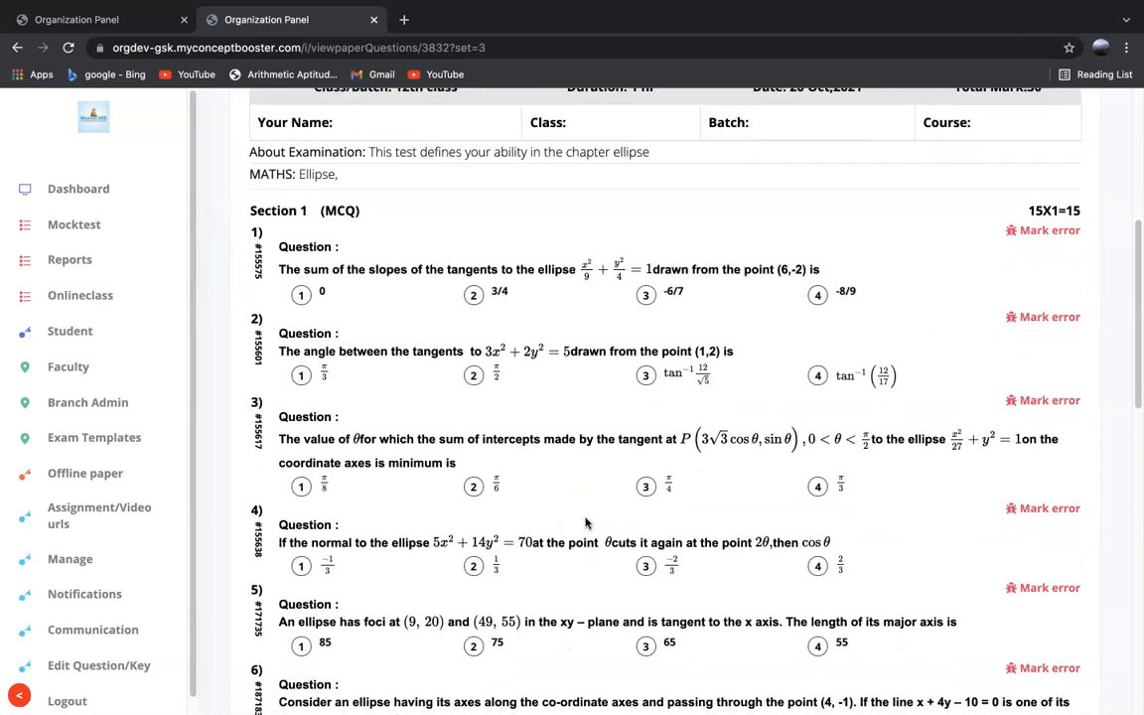
scroll(586, 524, "down", 10)
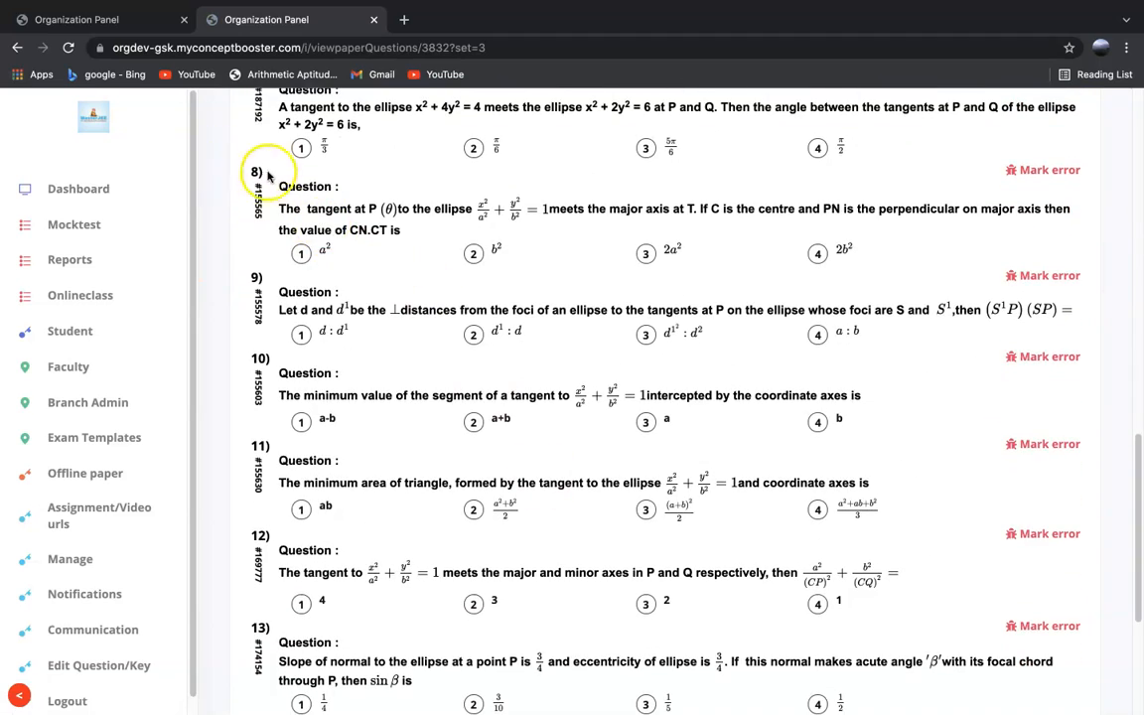
scroll(558, 248, "up", 20)
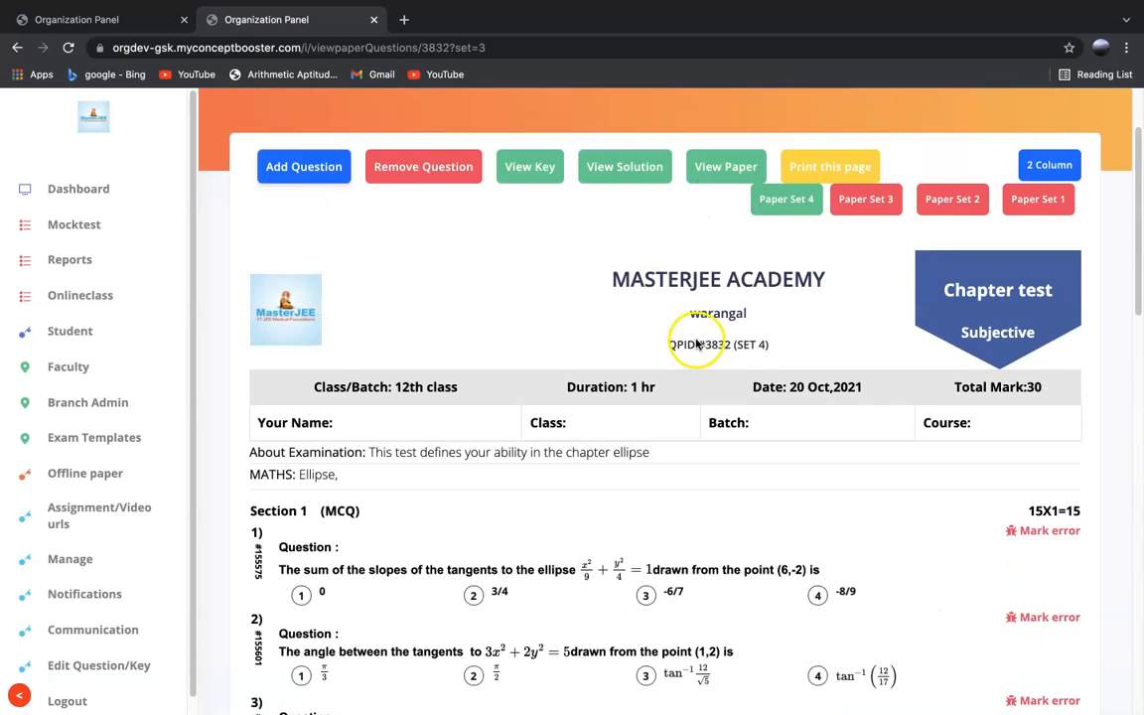
scroll(791, 447, "down", 2)
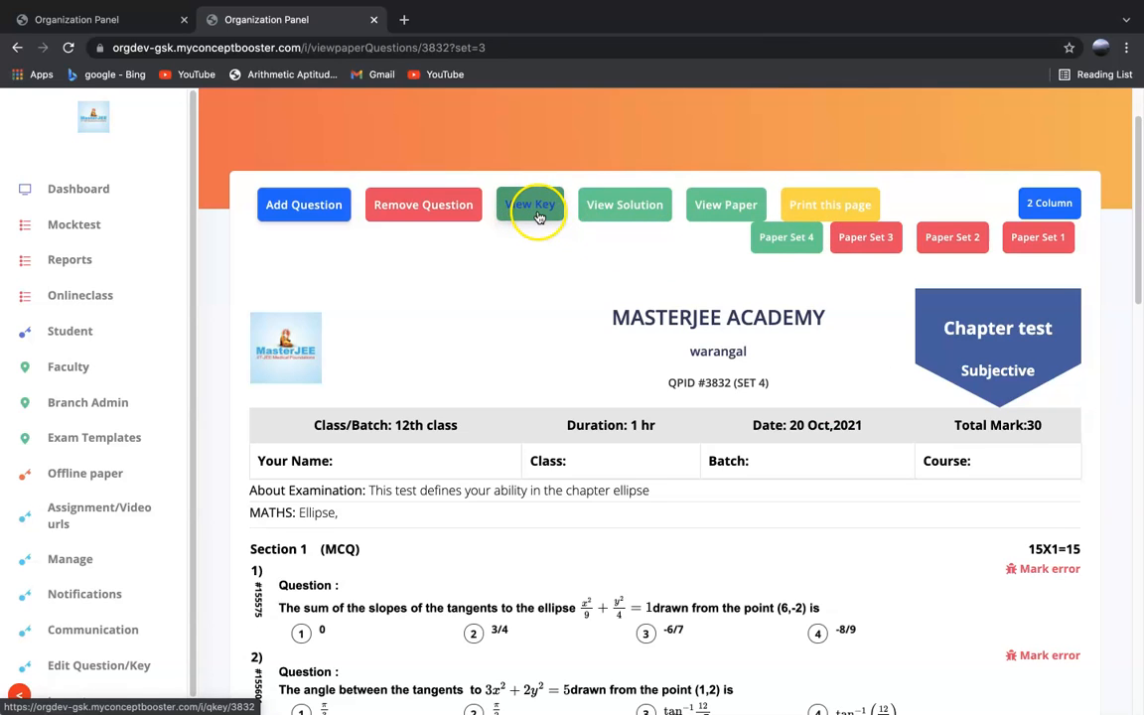
scroll(531, 439, "down", 1)
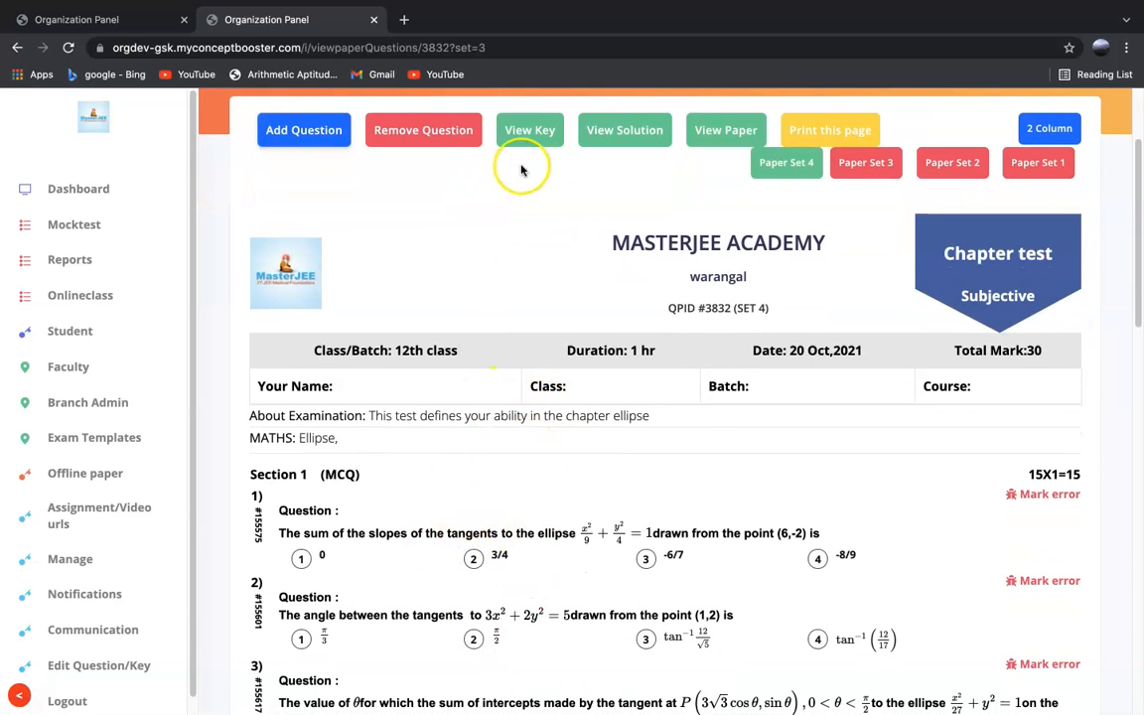
scroll(532, 166, "up", 1)
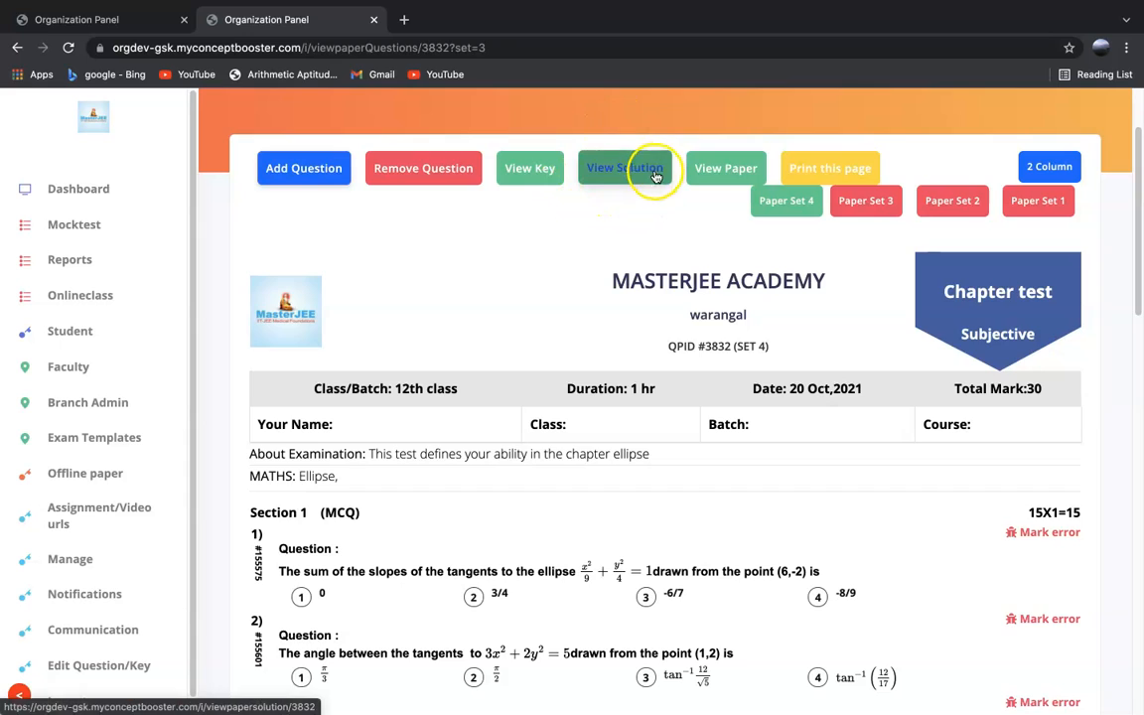
scroll(634, 378, "down", 1)
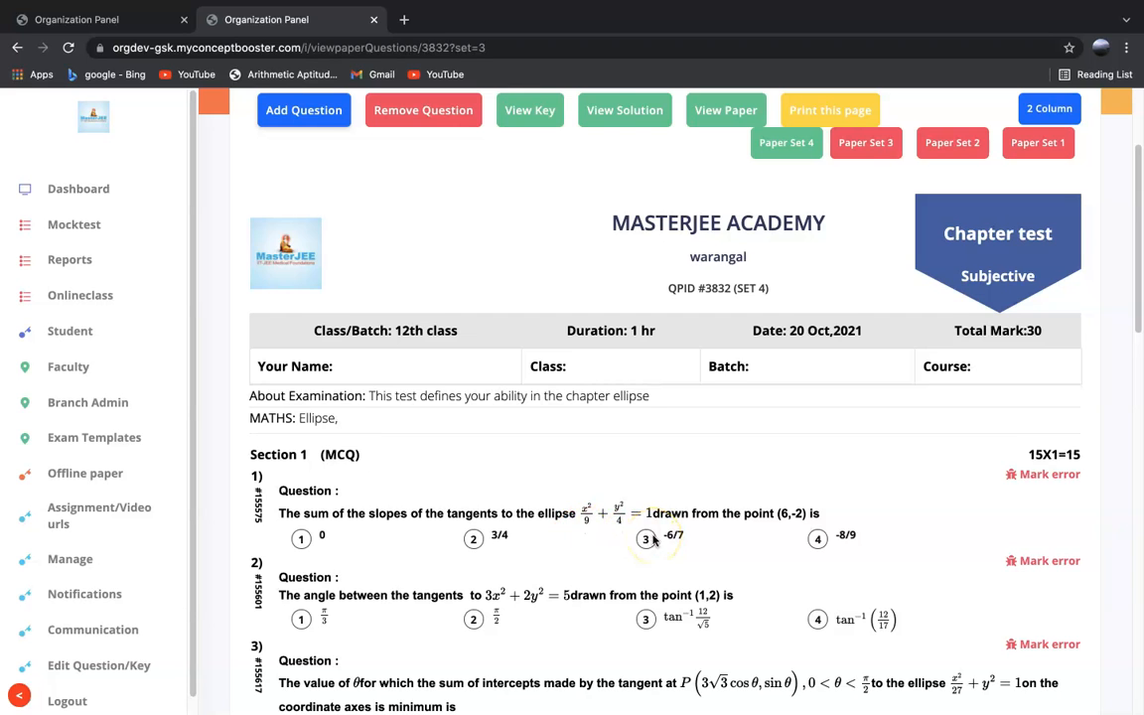
scroll(652, 539, "up", 3)
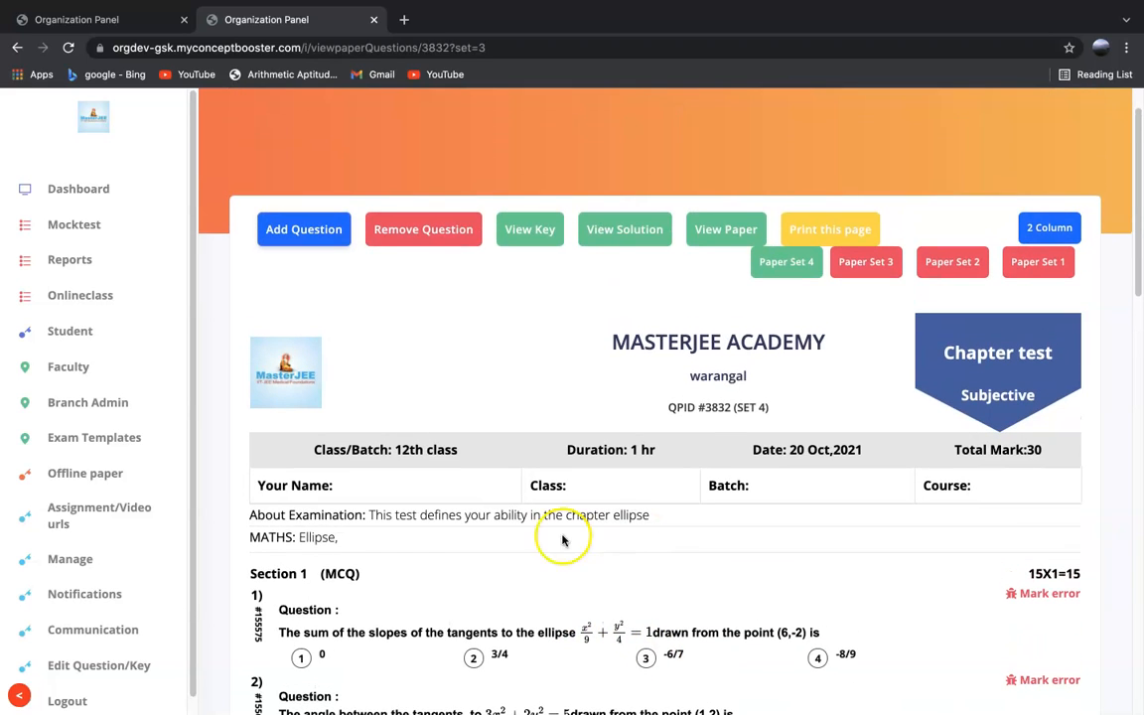